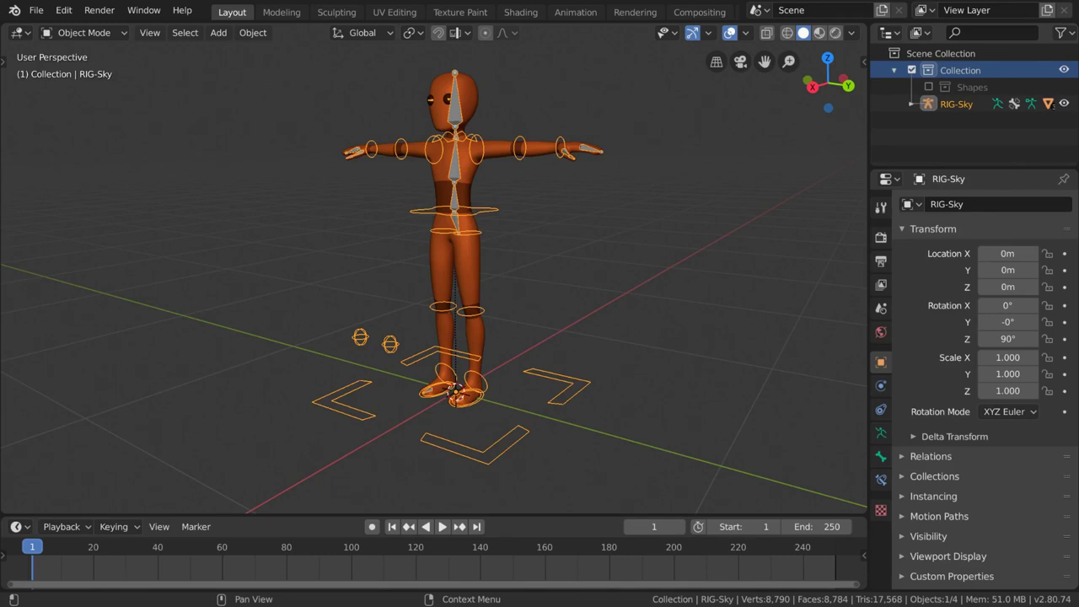
Enter Pose Mode and rotate the left shoulder bone DEF-Shoulder.L
middle_click_drag(508, 359, 553, 359)
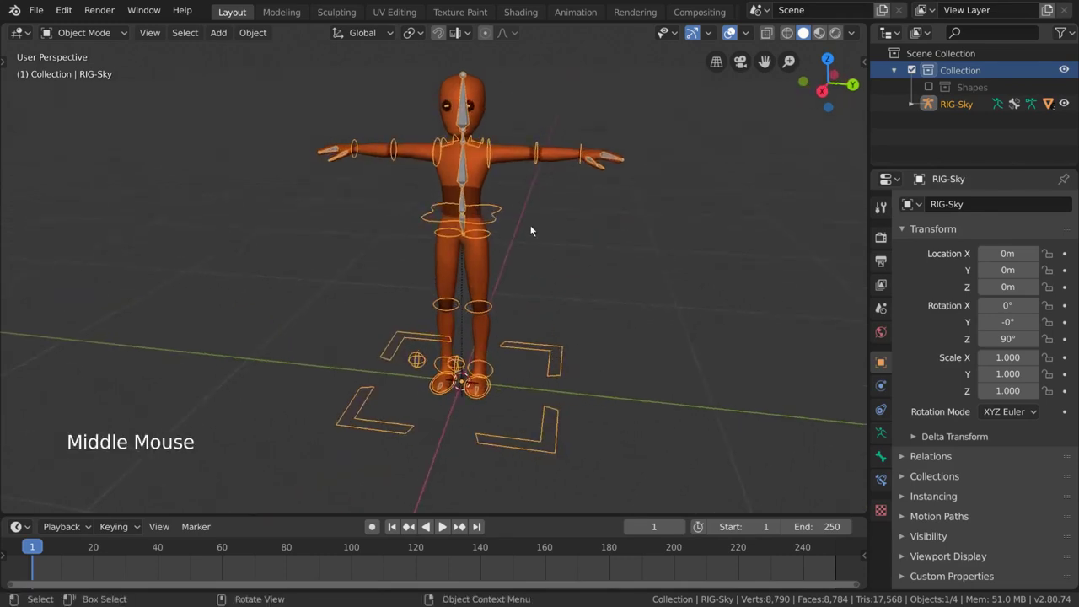
key("ctrl+Tab")
left_click(489, 169)
key("r")
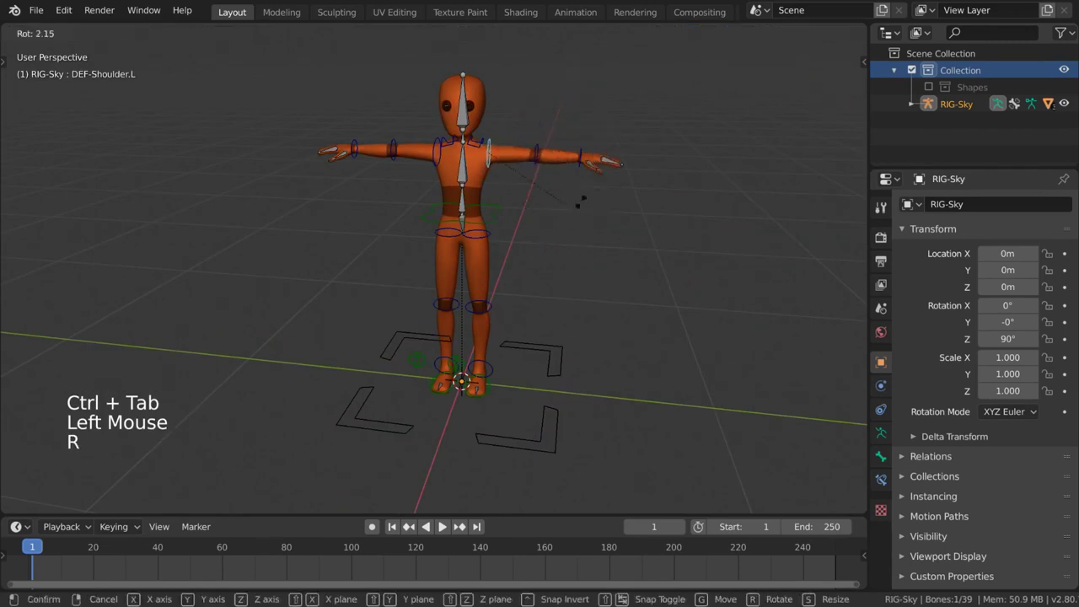
key("r")
left_click(630, 229)
Bend the left and right elbow bones, DEF-Elbow.L and DEF-Elbow.R
left_click(522, 146)
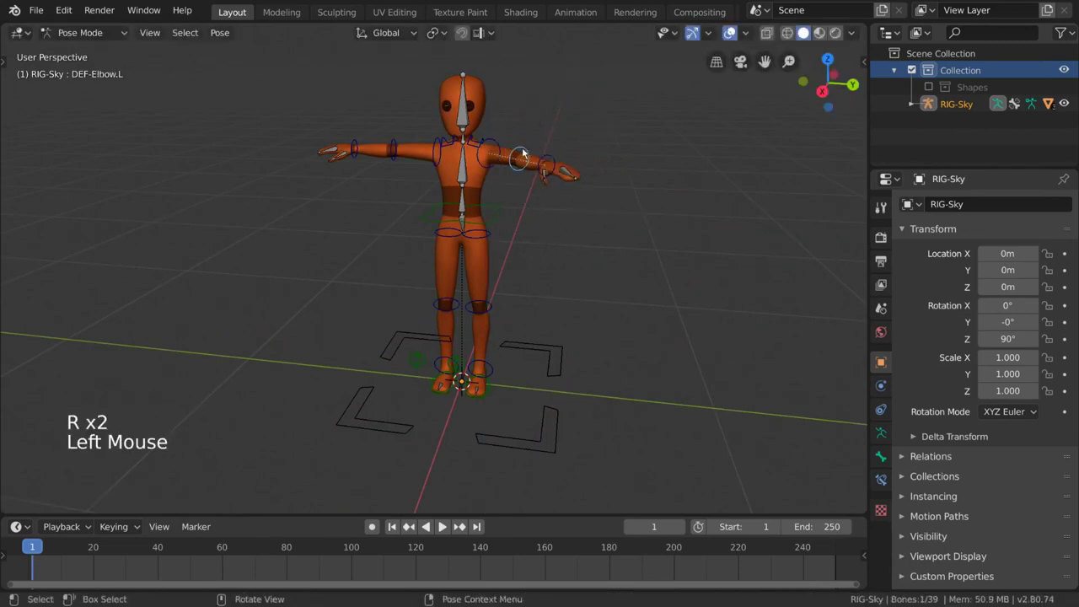
middle_click_drag(522, 147, 556, 181)
key("r")
left_click(375, 178)
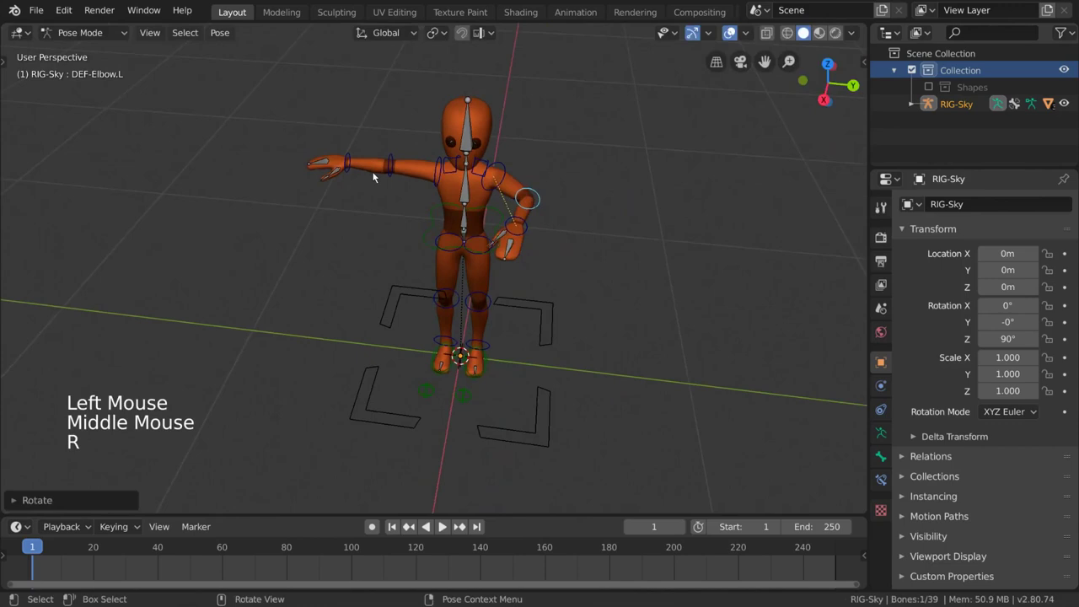
middle_click_drag(376, 177, 556, 209)
left_click(392, 160)
key("r")
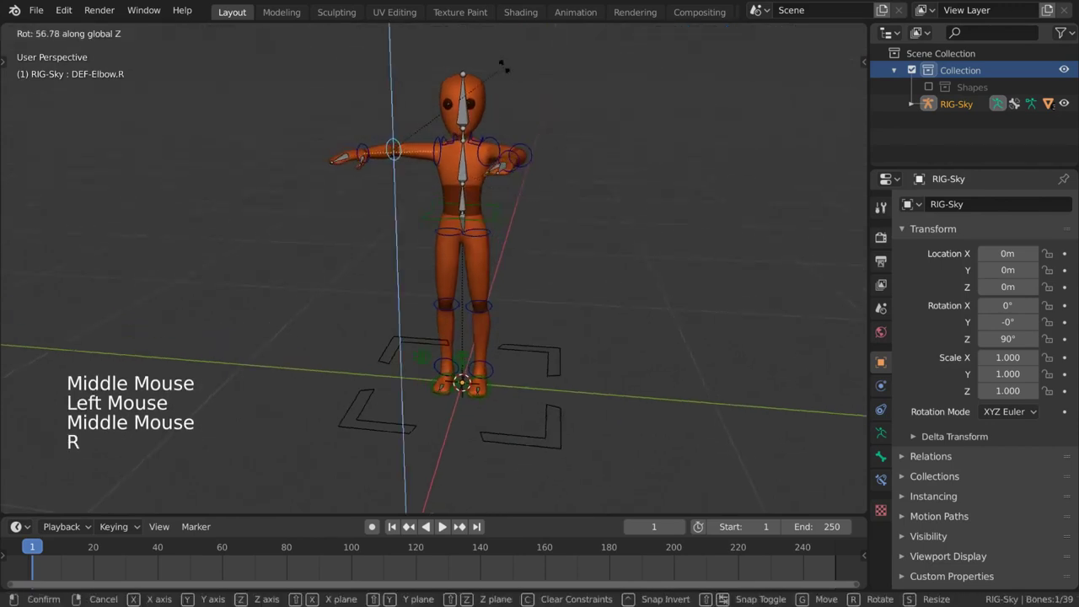
left_click(524, 113)
Rotate DEF-Shoulder.L again to raise the left arm horizontal
middle_click_drag(524, 113, 477, 250)
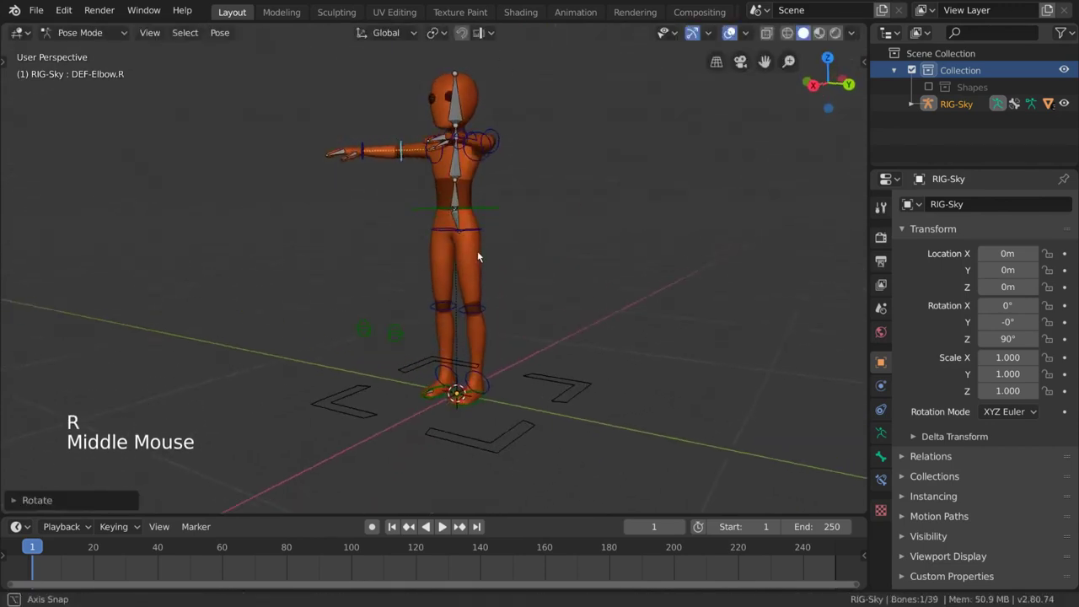
left_click(487, 158)
key("r")
left_click(561, 210)
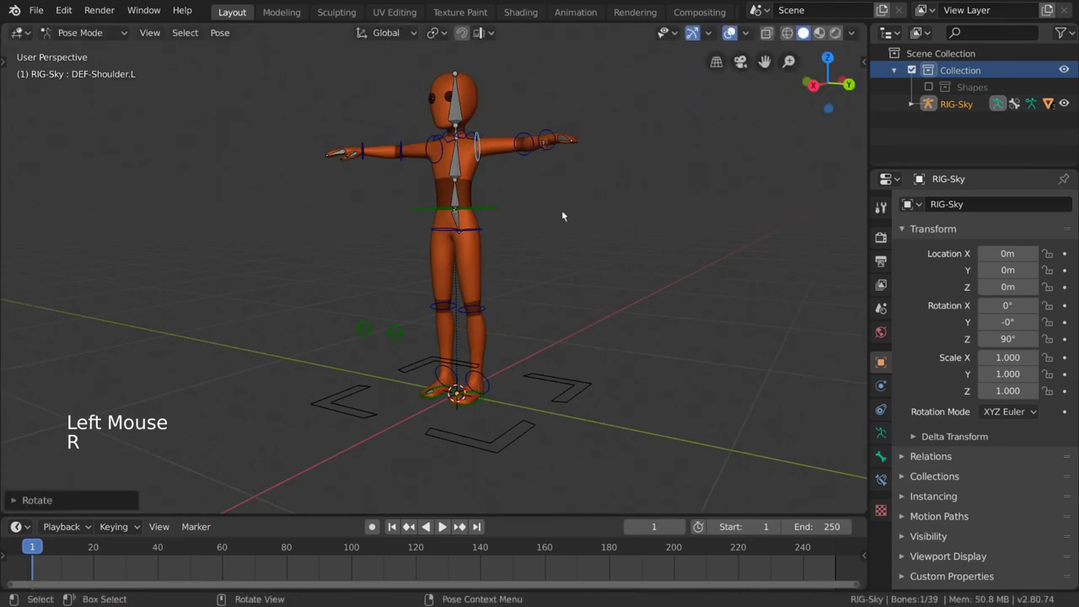
middle_click_drag(562, 210, 570, 227)
key("r")
Rotate the DEF-Head bone to turn the character's head
middle_click_drag(566, 298, 485, 137)
left_click(462, 99)
key("r")
key("r")
left_click(529, 150)
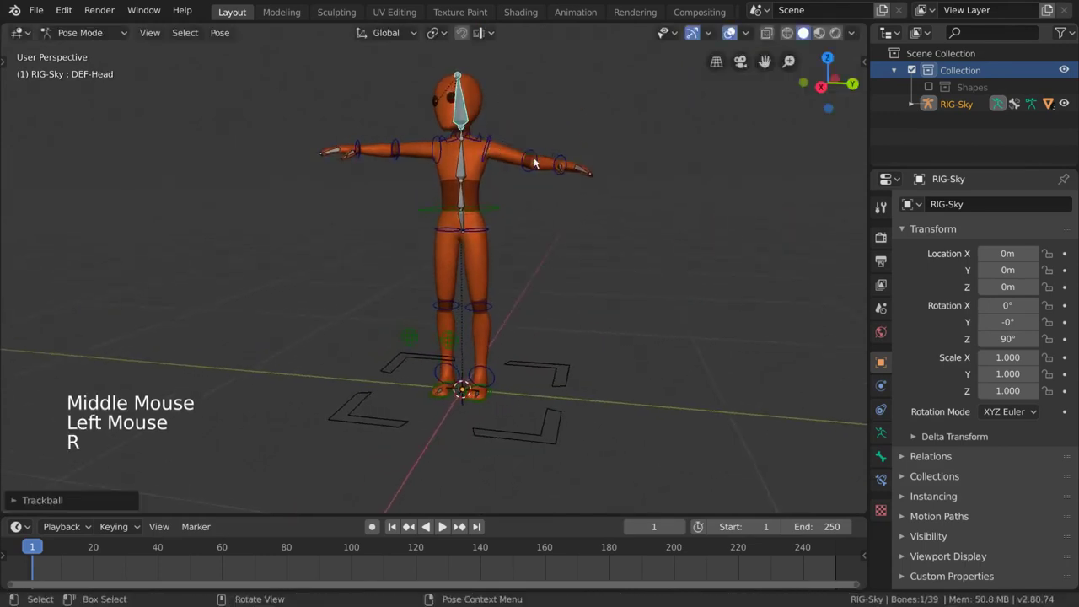
key("r")
key("r")
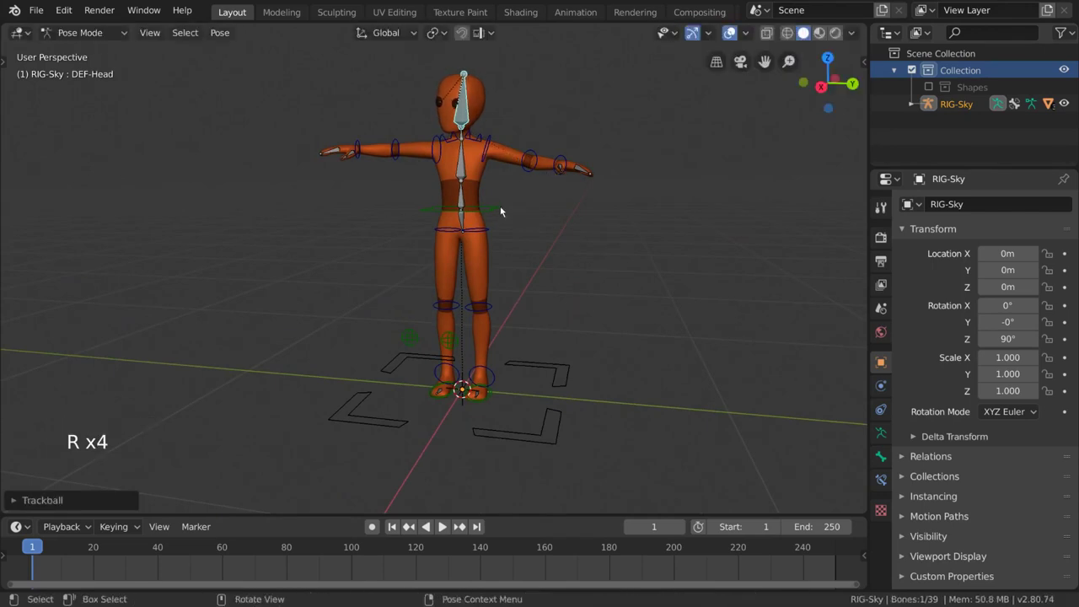
Move the Pelvis bone to shift the character's hips
left_click(500, 205)
key("g")
middle_click_drag(500, 211, 516, 233)
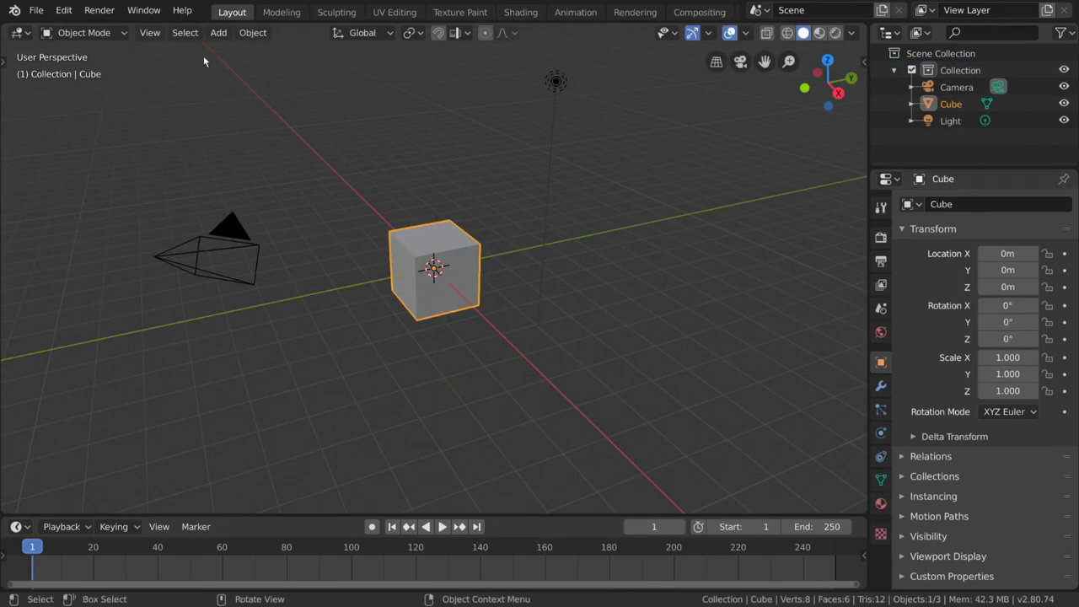
Add an armature at the origin and hide the Cube with H so the bone shows
left_click(217, 32)
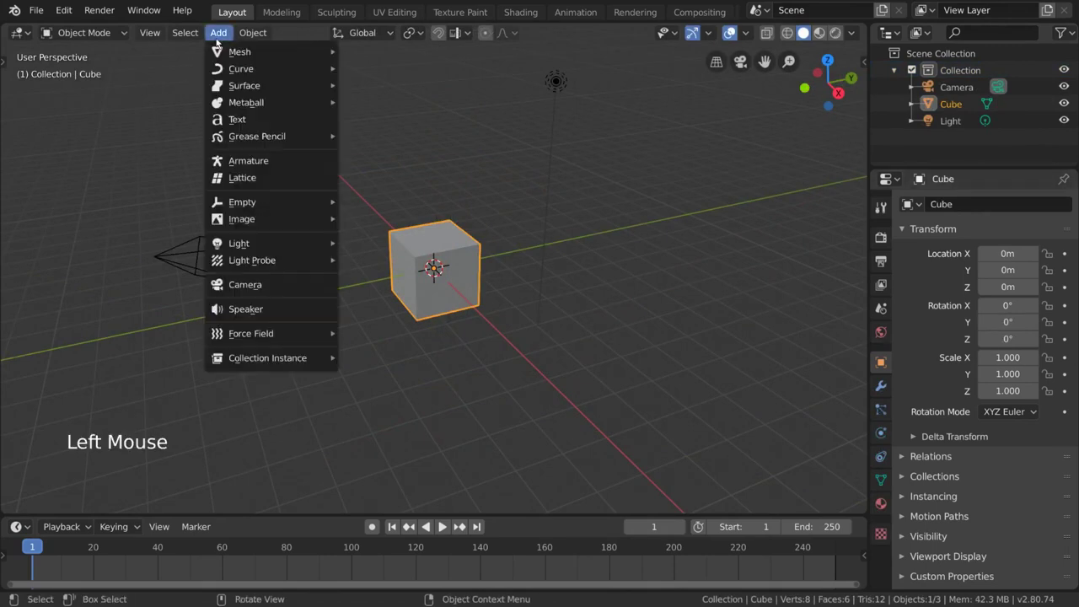
left_click(315, 161)
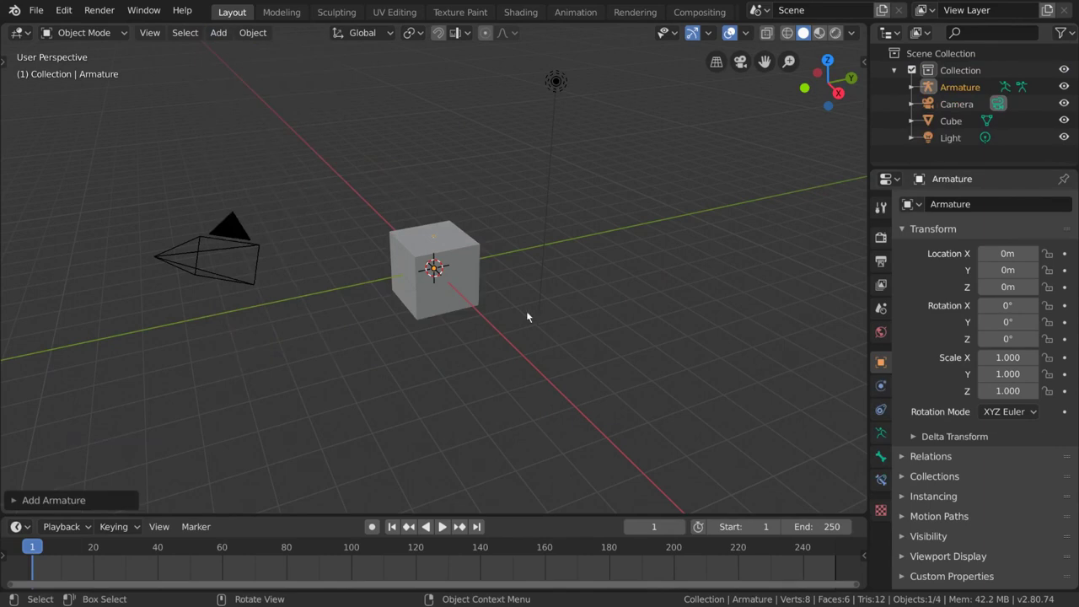
left_click(463, 251)
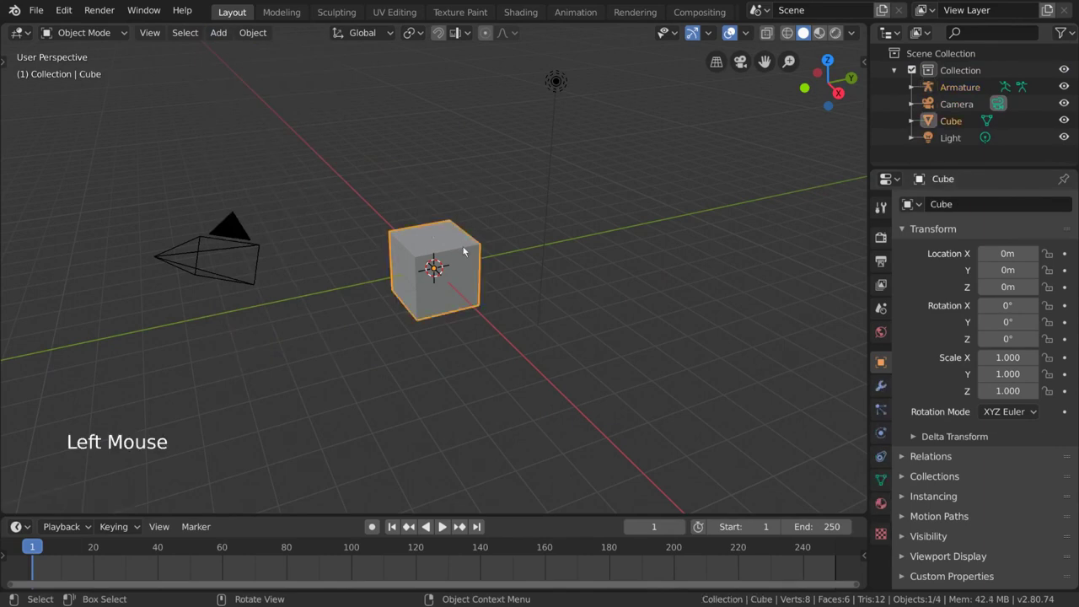
left_click(1065, 121)
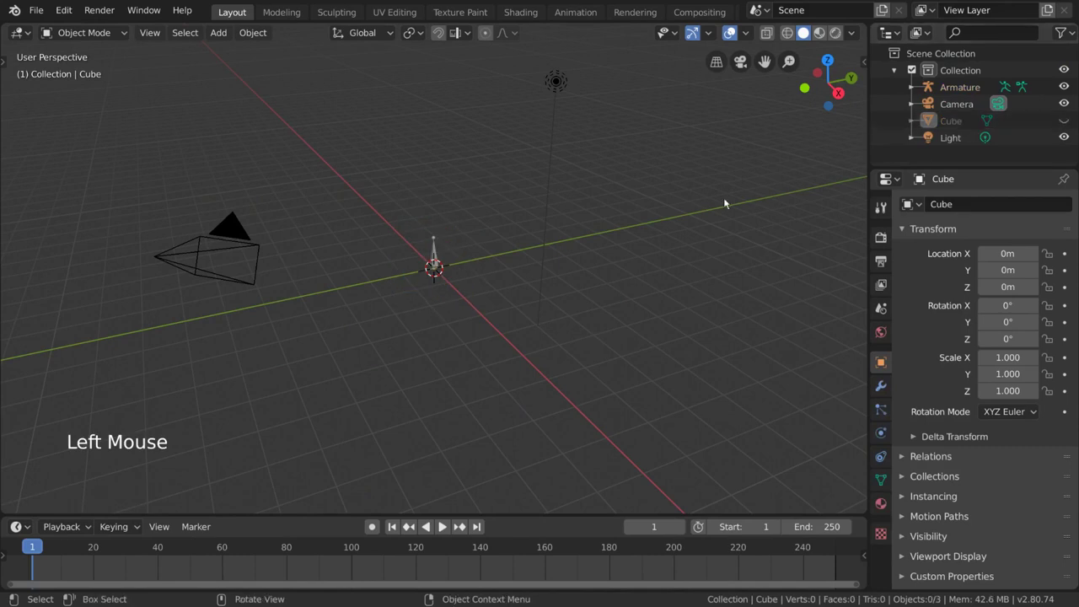
left_click(1064, 122)
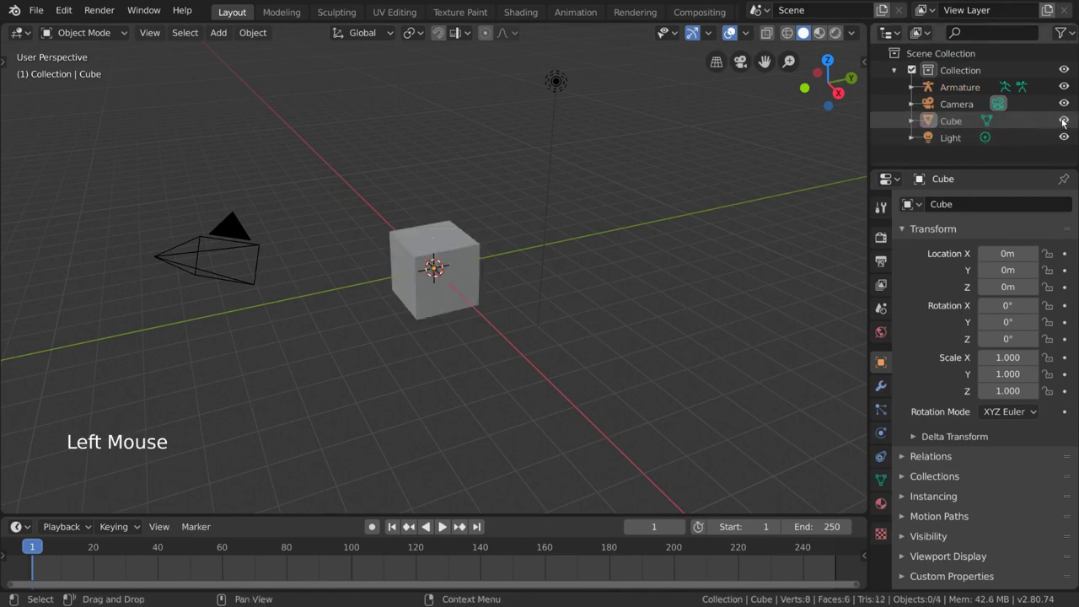
left_click(465, 265)
key("h")
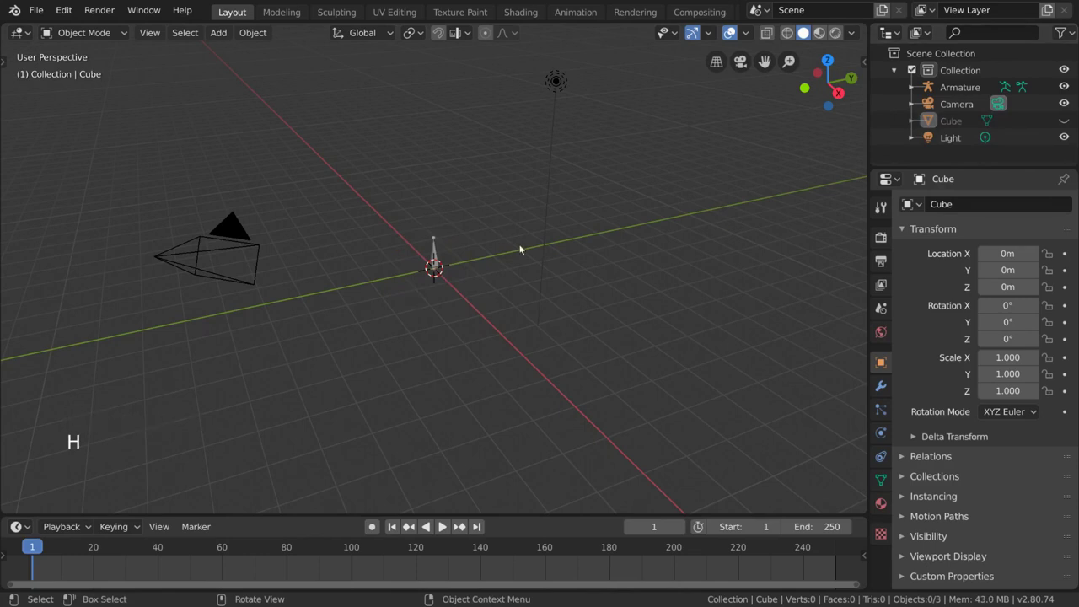
left_click(433, 253)
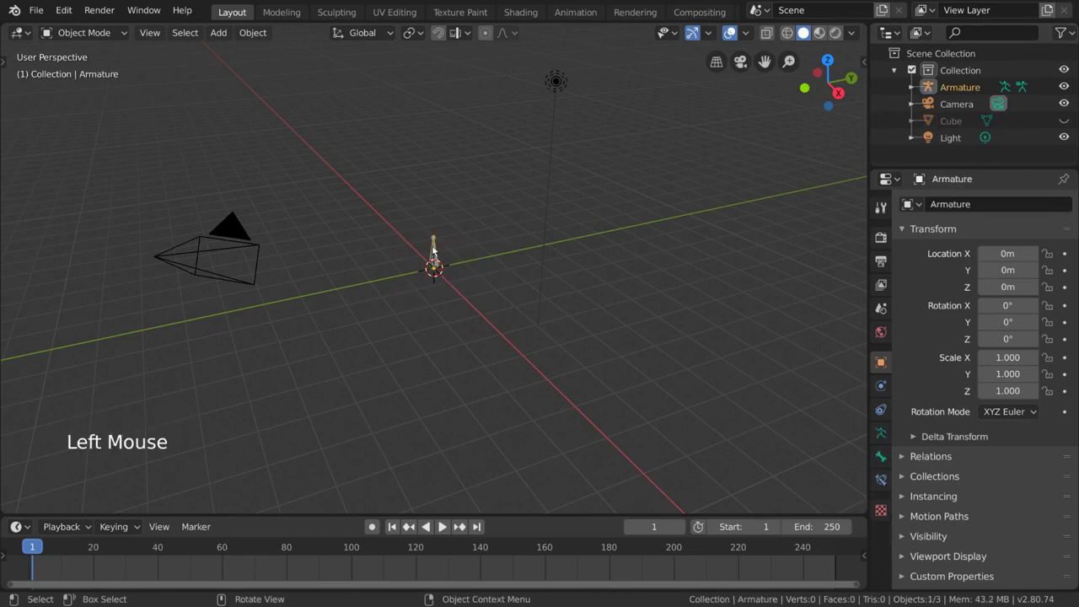
left_click(114, 33)
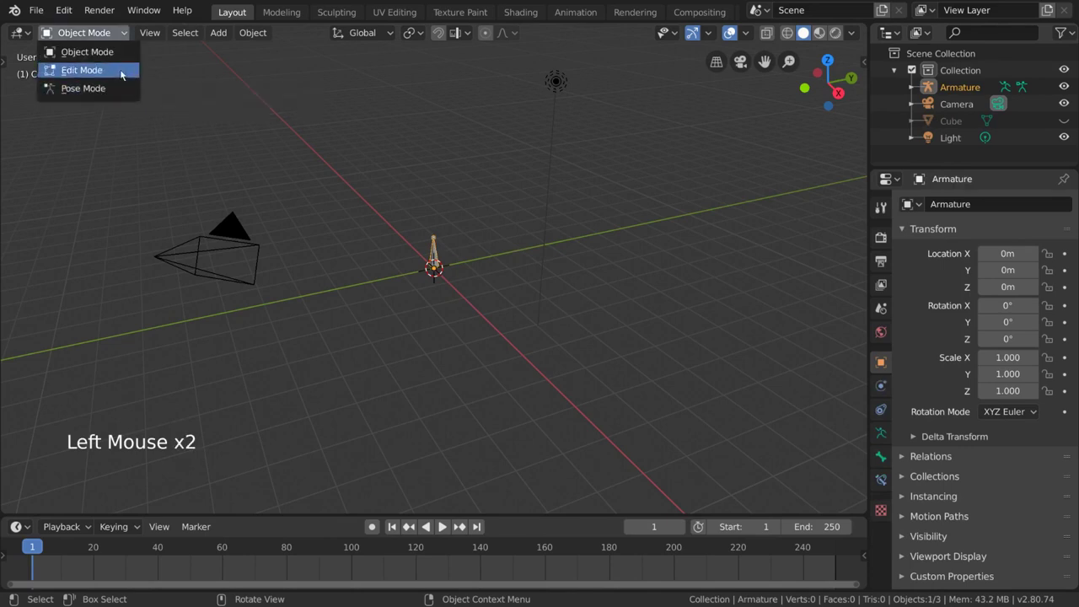
left_click(99, 71)
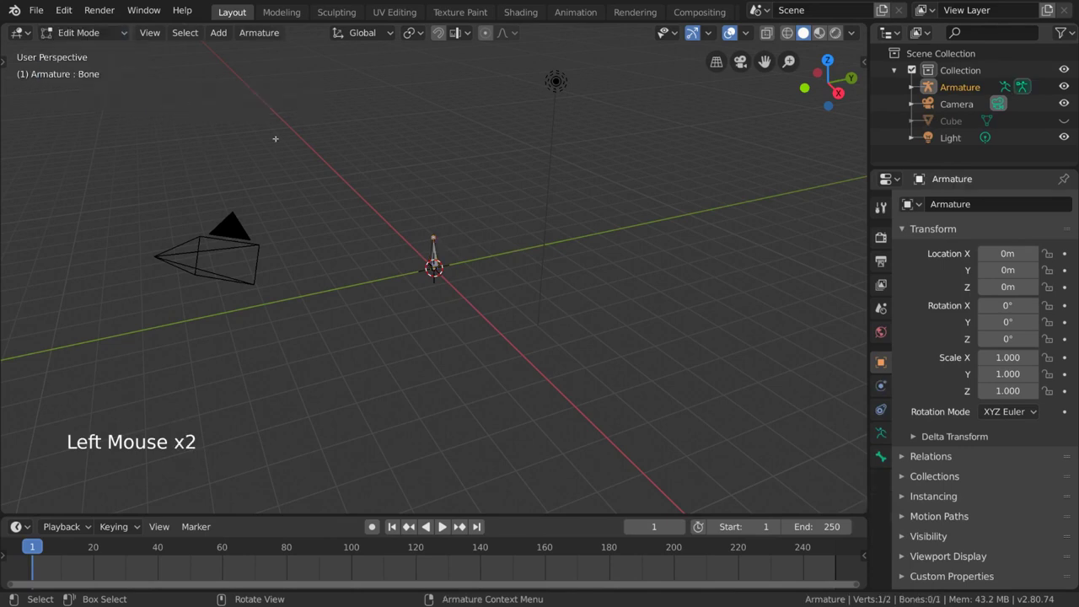
left_click(111, 34)
left_click(109, 91)
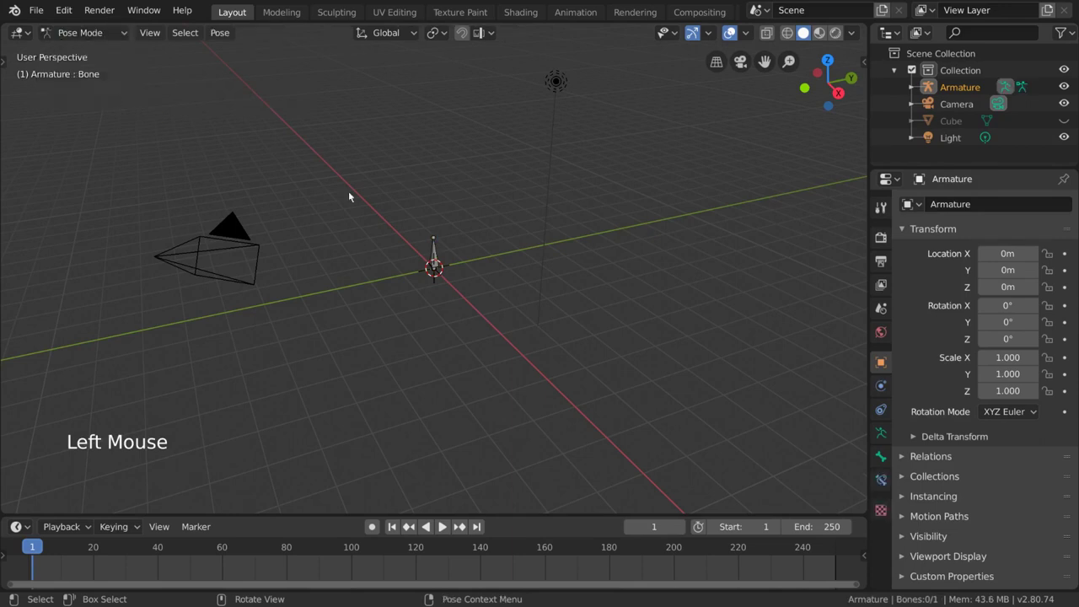
left_click(434, 251)
key("r")
key("Escape")
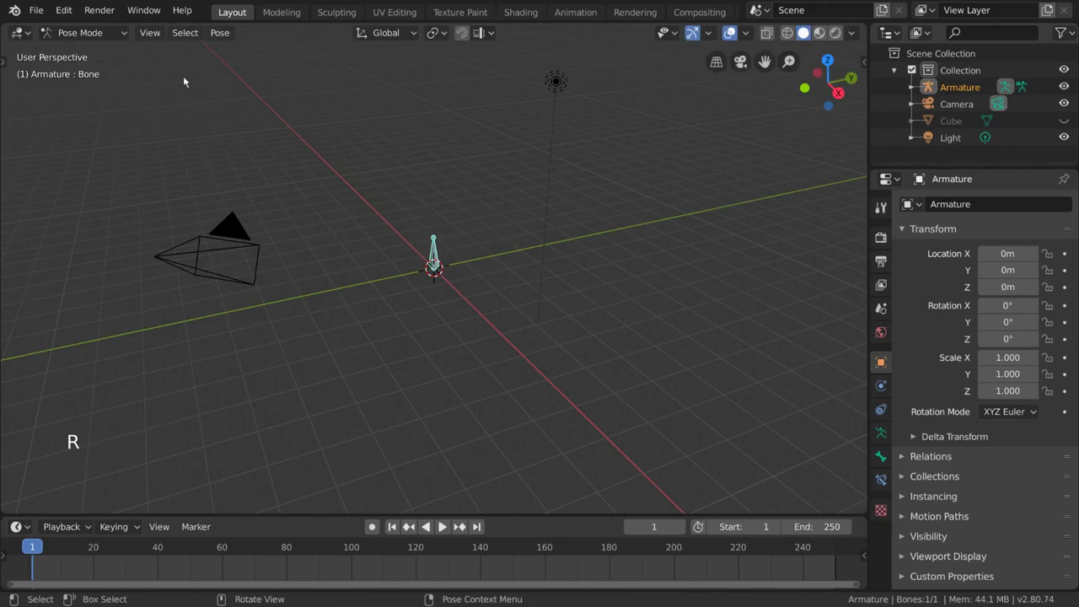
left_click(121, 32)
left_click(118, 69)
left_click(118, 59)
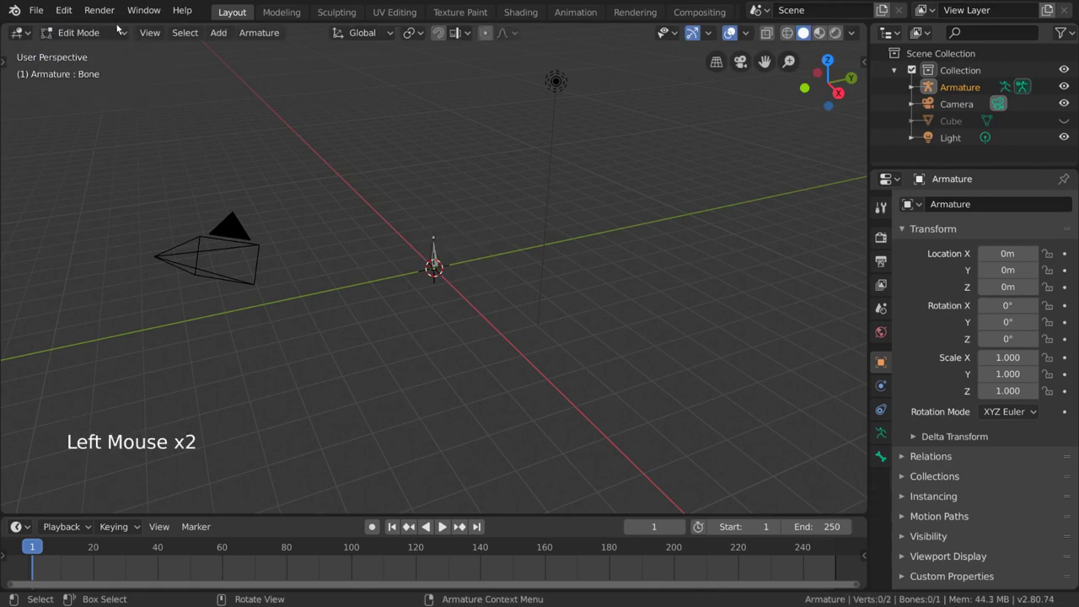
left_click(121, 32)
left_click(80, 88)
left_click_drag(108, 33, 101, 70)
left_click(432, 252)
key("Tab")
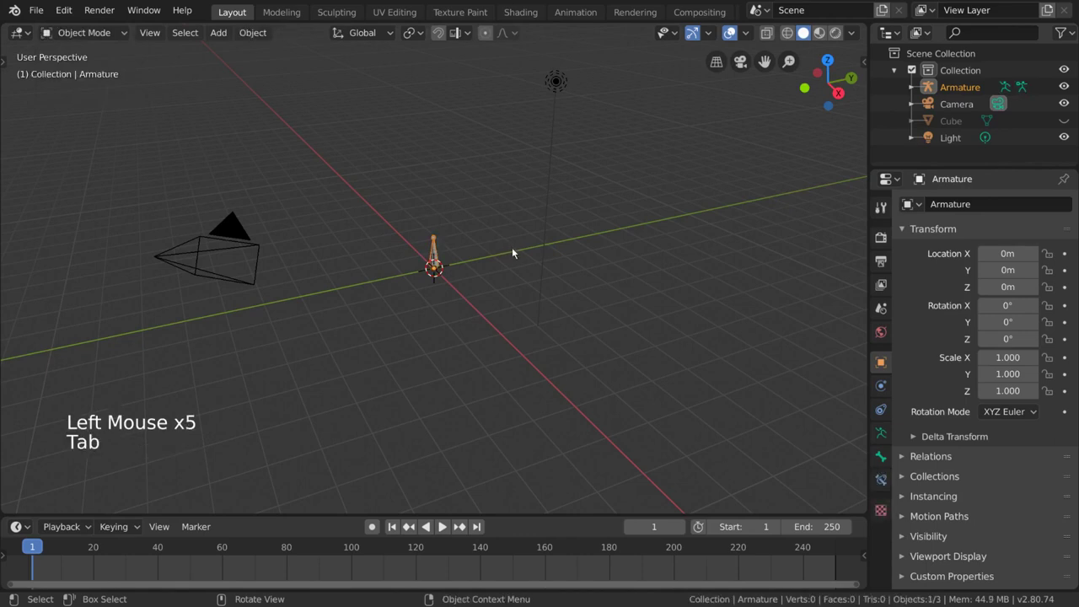
key("Tab")
key("Tab")
key("ctrl+Tab")
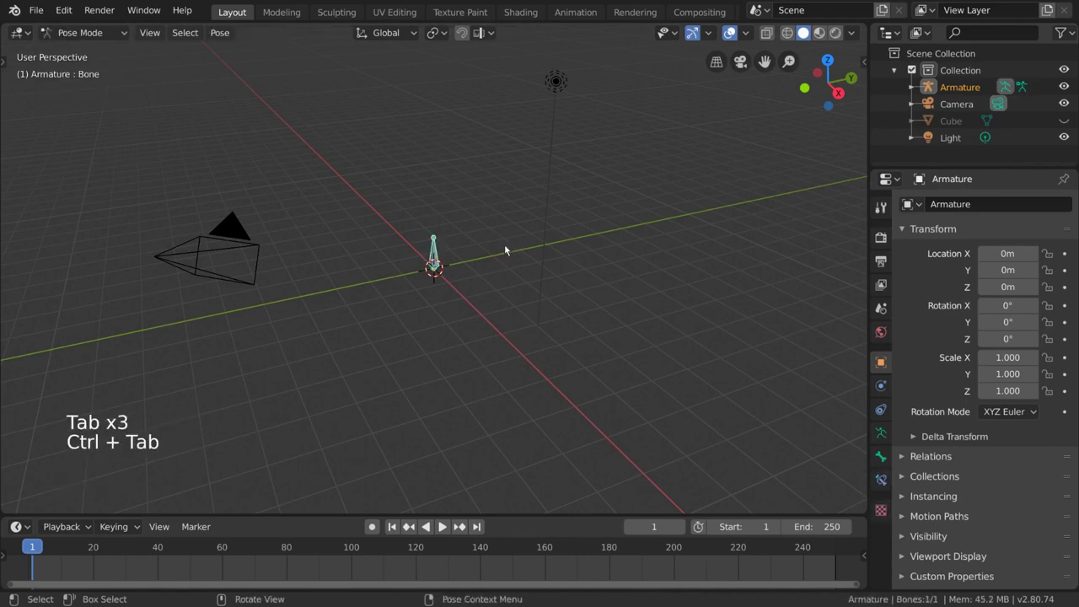
key("ctrl+Tab")
key("ctrl+Tab")
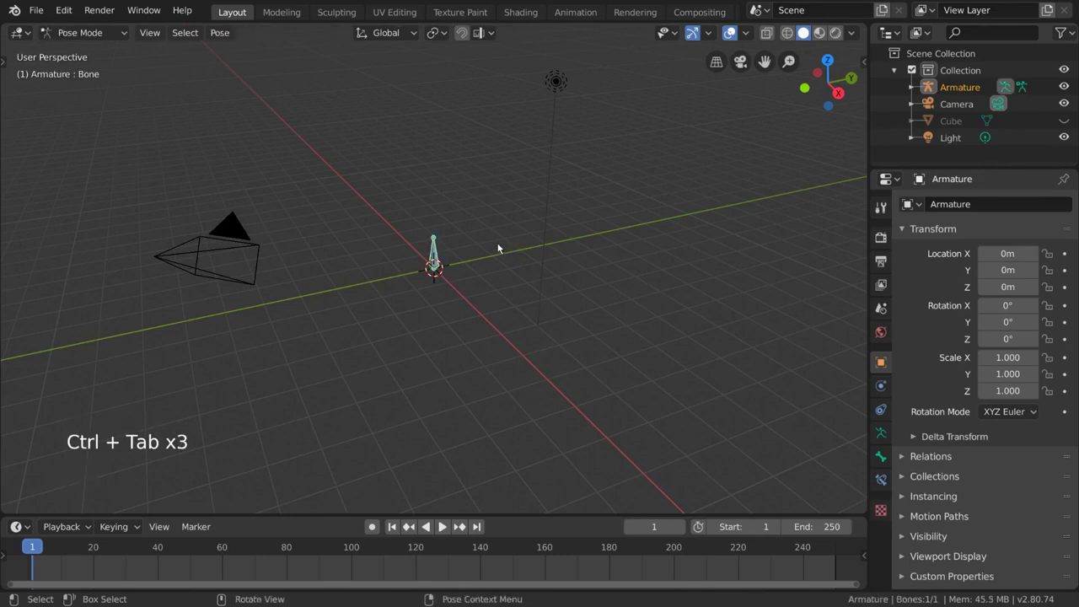
key("ctrl+Tab")
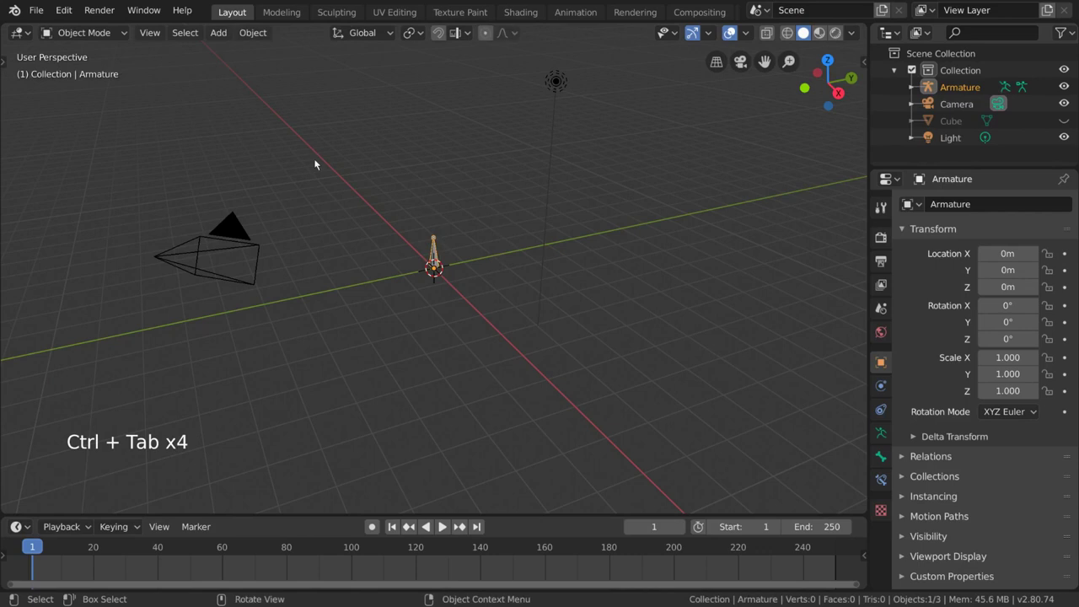
Switch the armature to Edit Mode and zoom in on the bone
left_click(108, 32)
left_click(85, 71)
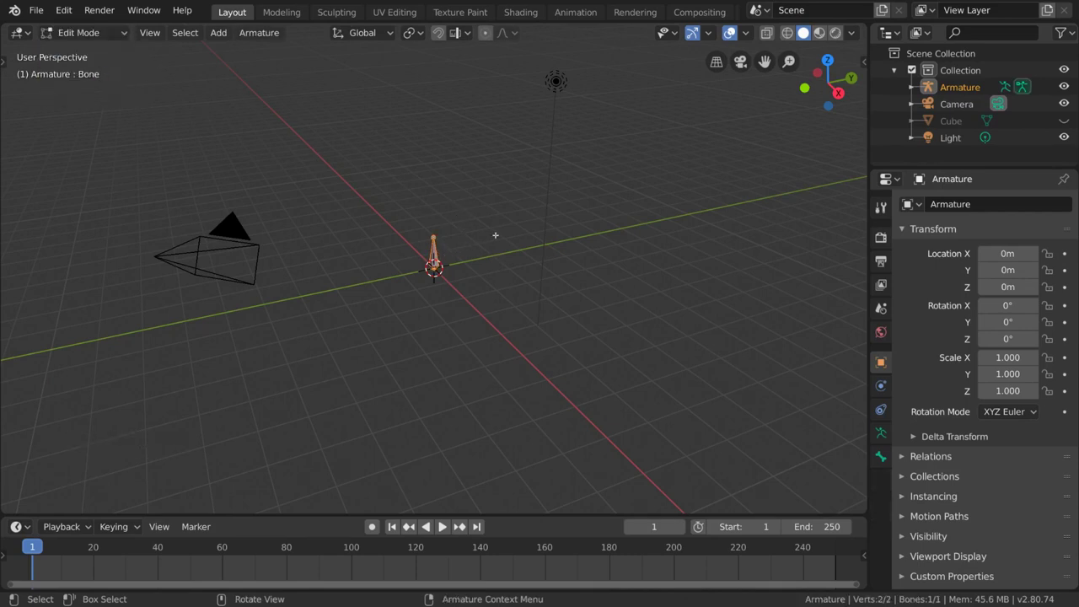
scroll(496, 236, "up", 5)
scroll(499, 236, "up", 1, "shift")
middle_click_drag(498, 236, 505, 240, "shift")
scroll(505, 240, "up", 2)
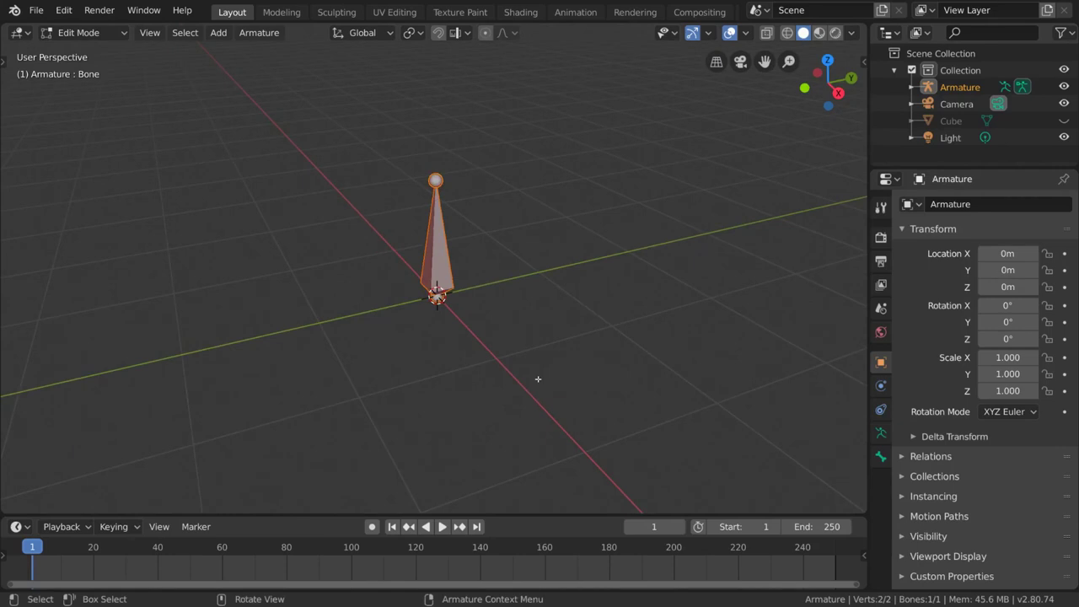
Select the bone's body and tip joint in turn, ending with the whole bone selected
left_click(435, 289)
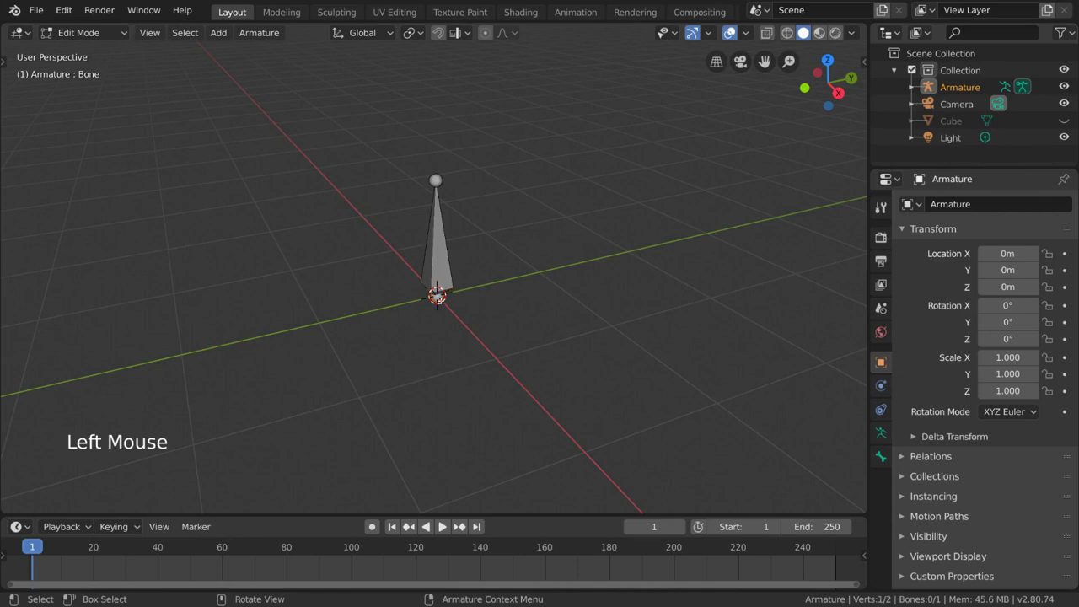
left_click(435, 201)
left_click(435, 180)
left_click(435, 181)
left_click(435, 182)
left_click(431, 250)
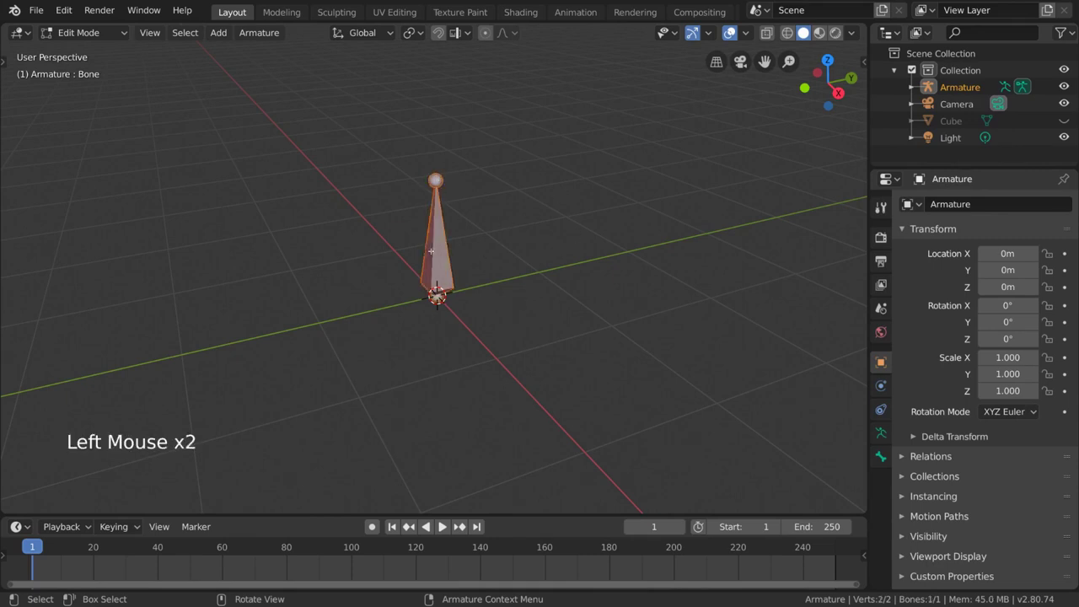
Try moving the bone's tip and root joints, cancelling each move
left_click(435, 180)
key("g")
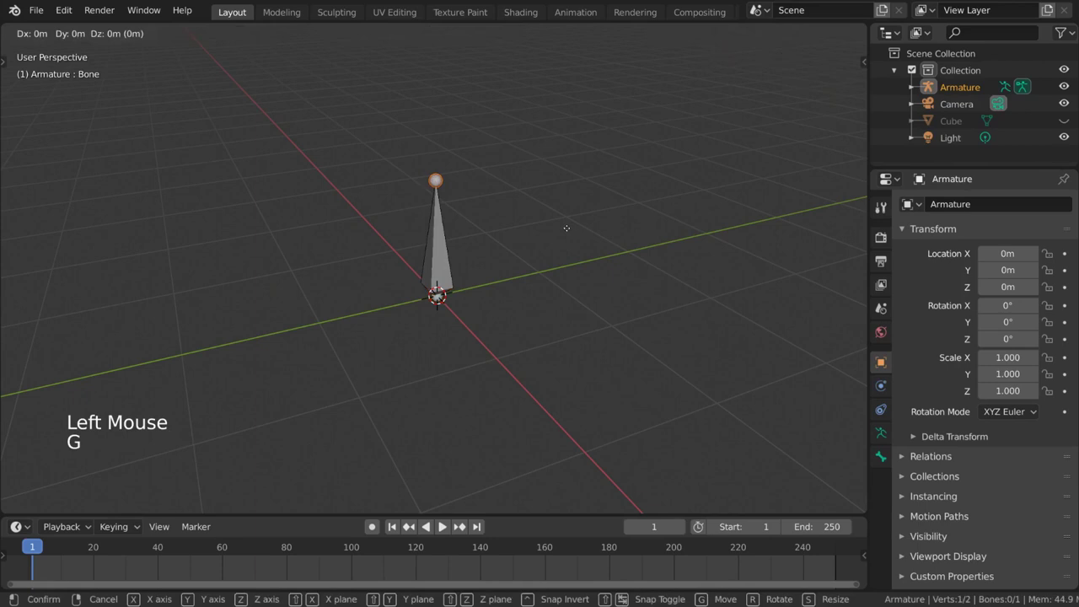
right_click(565, 256)
left_click(436, 295)
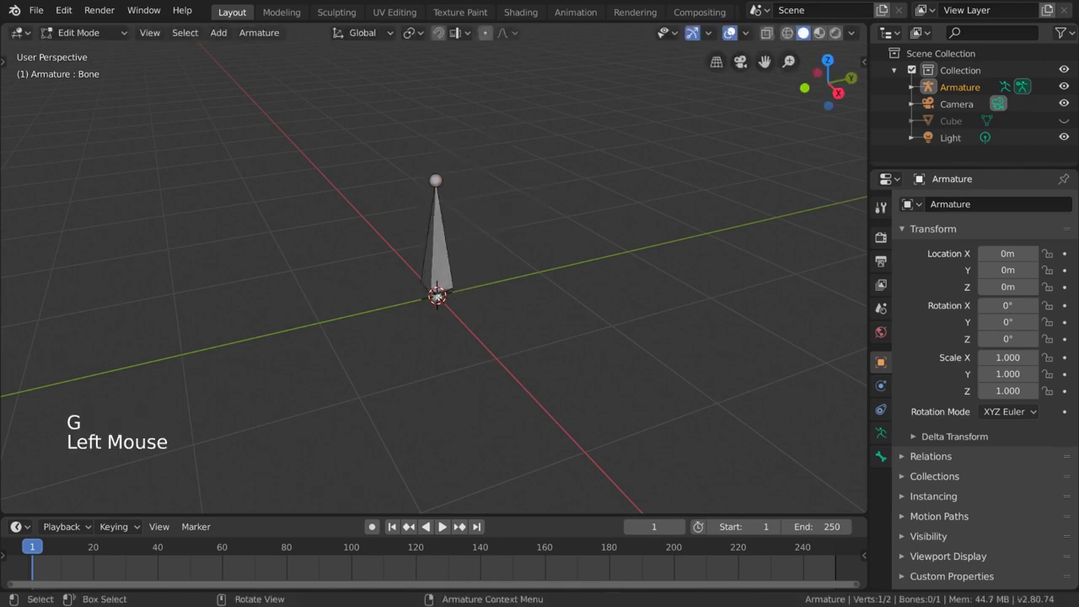
key("g")
right_click(438, 247)
Try moving, rotating and scaling the whole bone, cancelling so it stays unchanged
left_click(438, 247)
key("g")
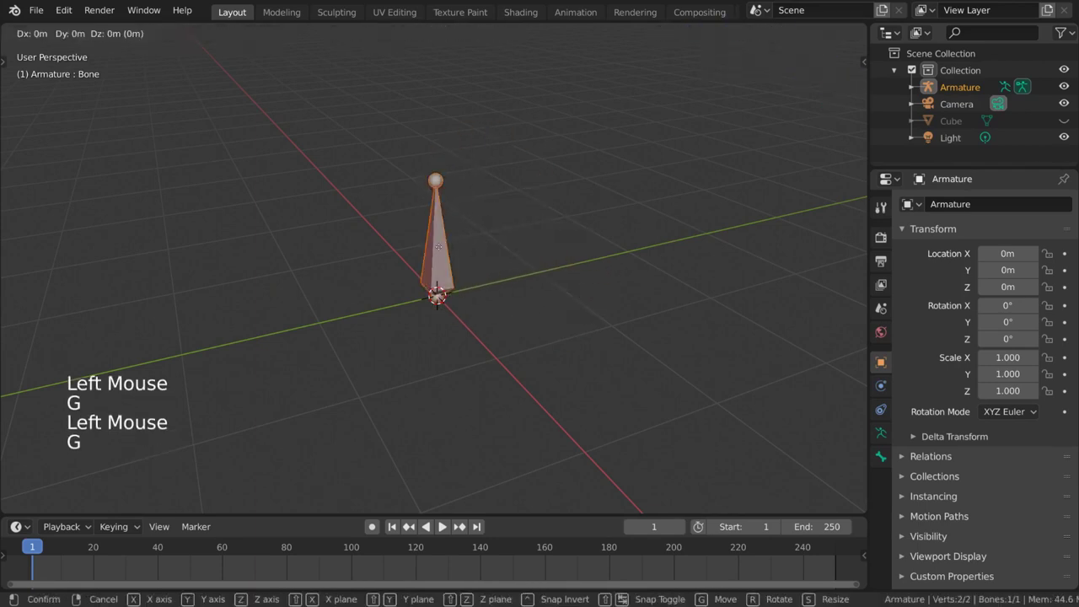
right_click(416, 205)
key("r")
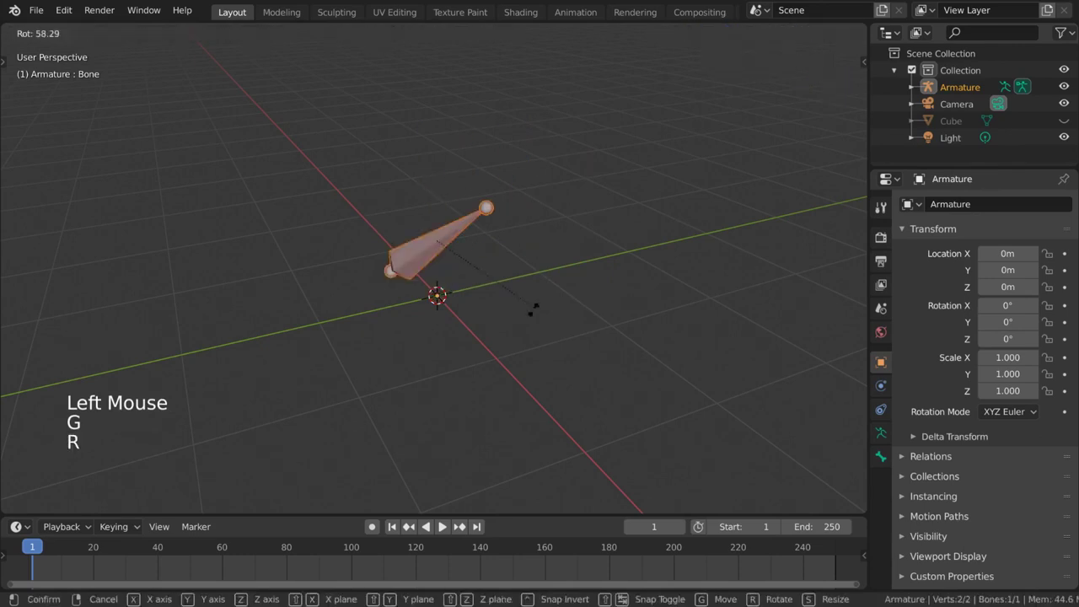
key("s")
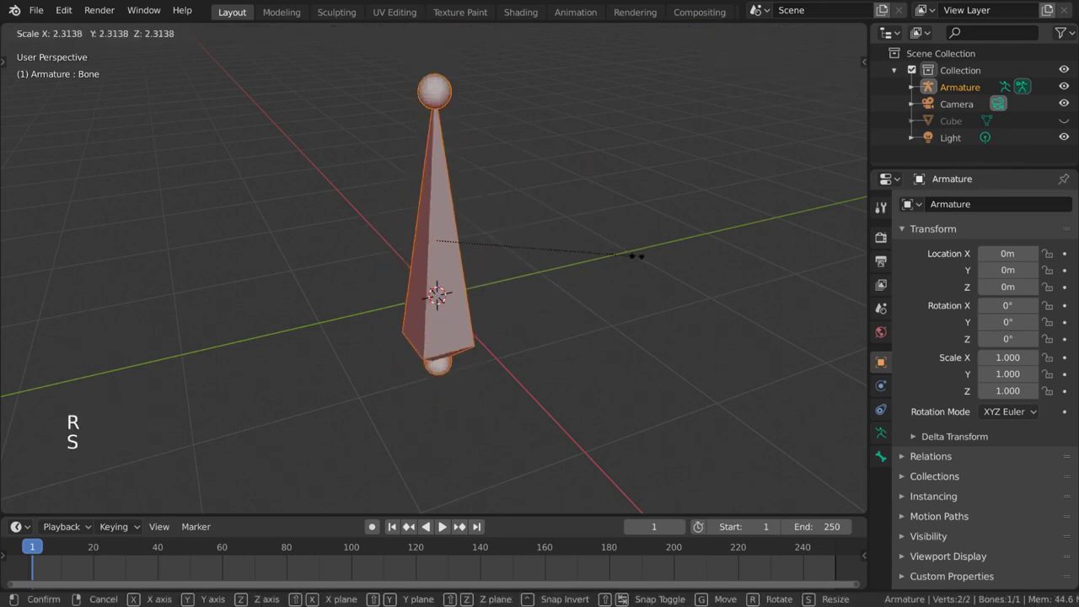
right_click(616, 254)
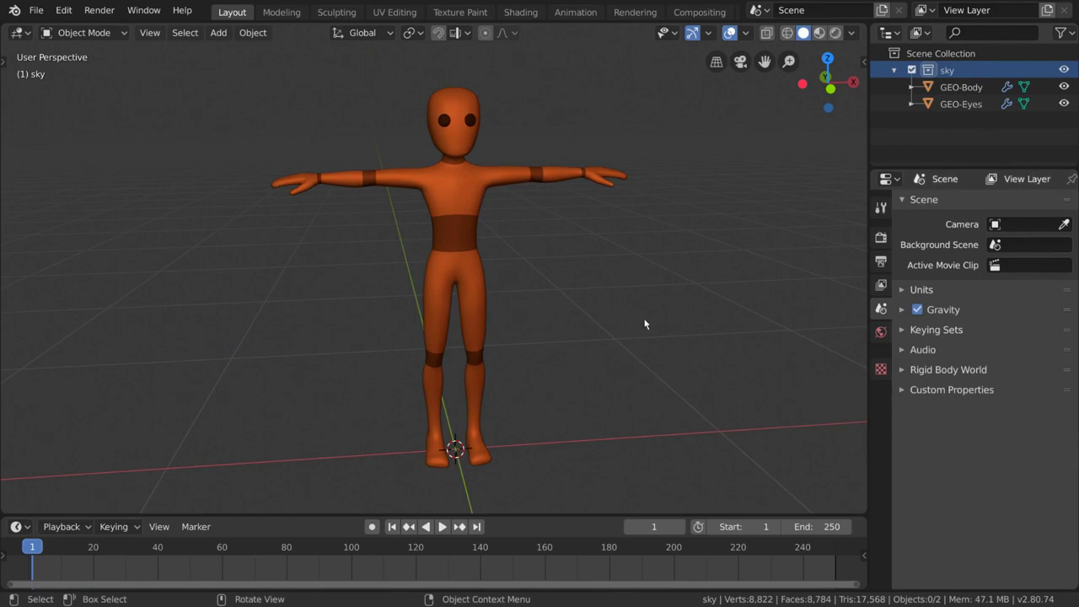
Add an armature and raise its bone's tip along Z to the neck at 1.22m
left_click(218, 32)
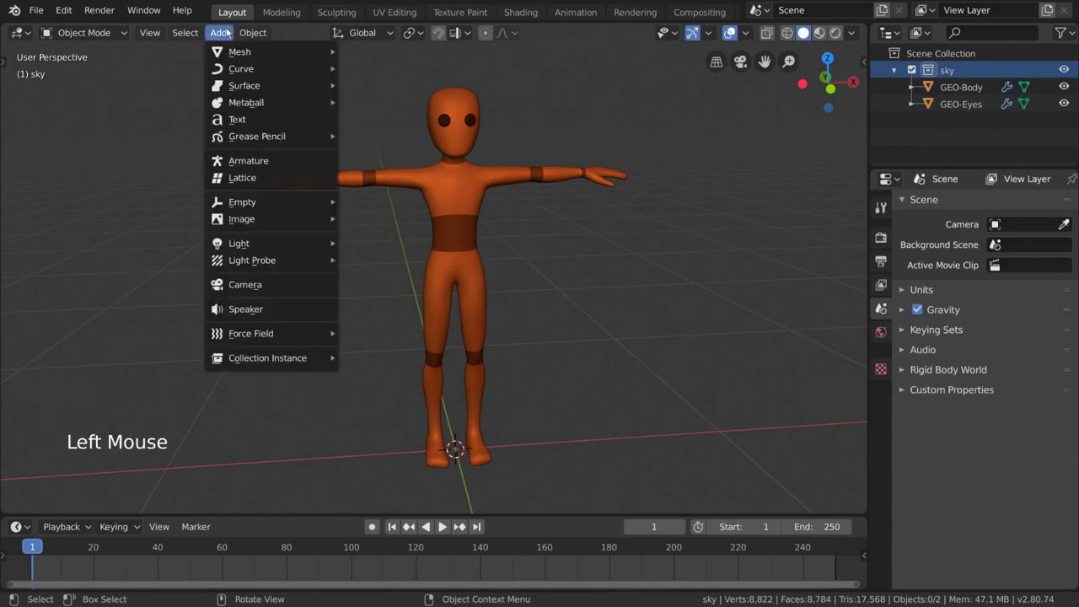
left_click(328, 166)
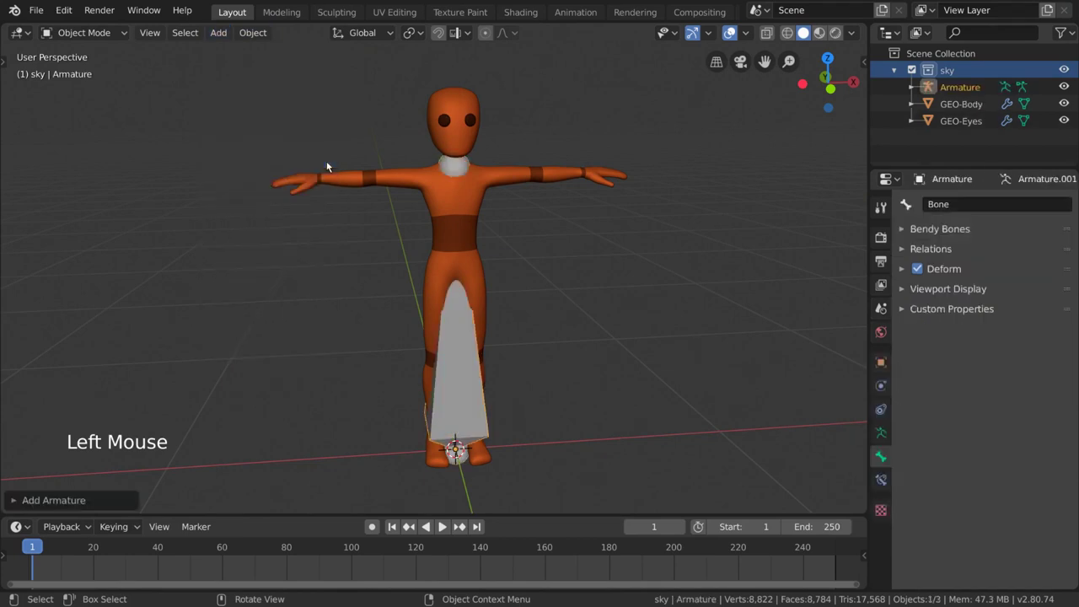
key("Tab")
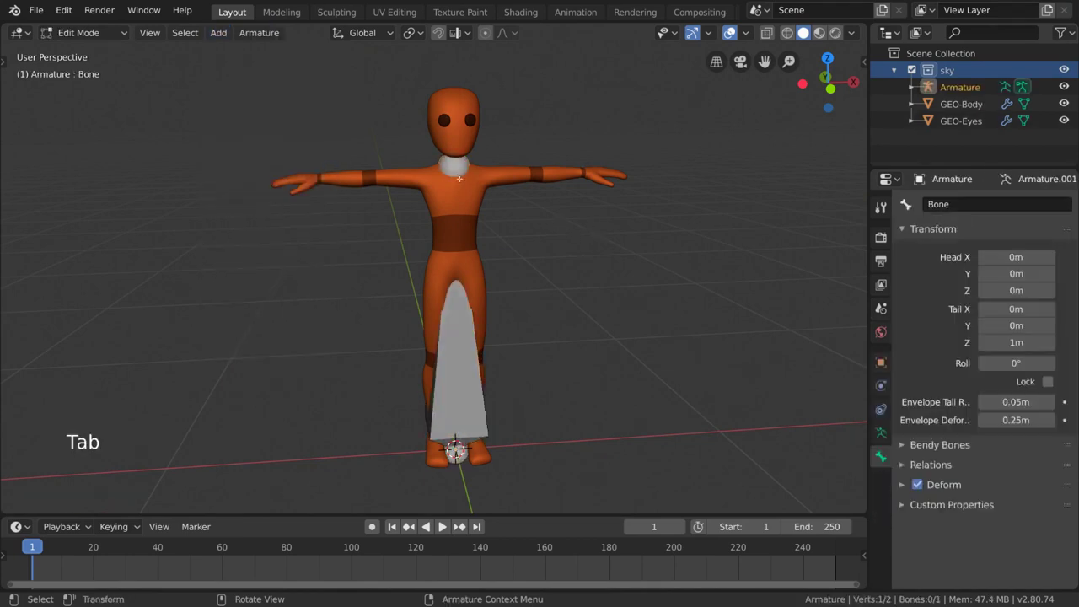
left_click(454, 172)
key("g")
key("z")
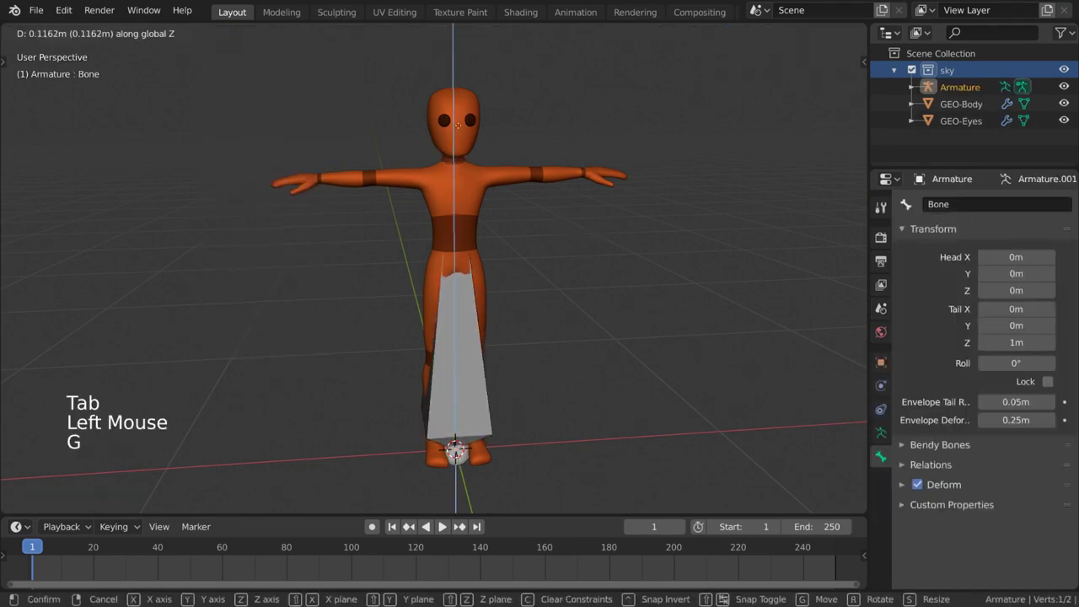
left_click(460, 93)
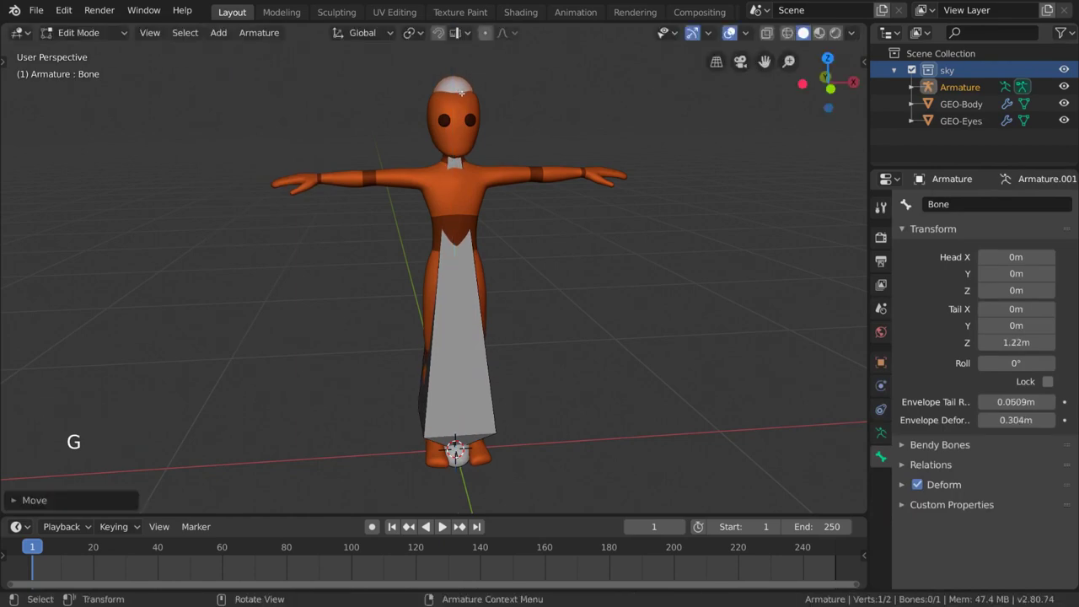
middle_click_drag(540, 261, 526, 279)
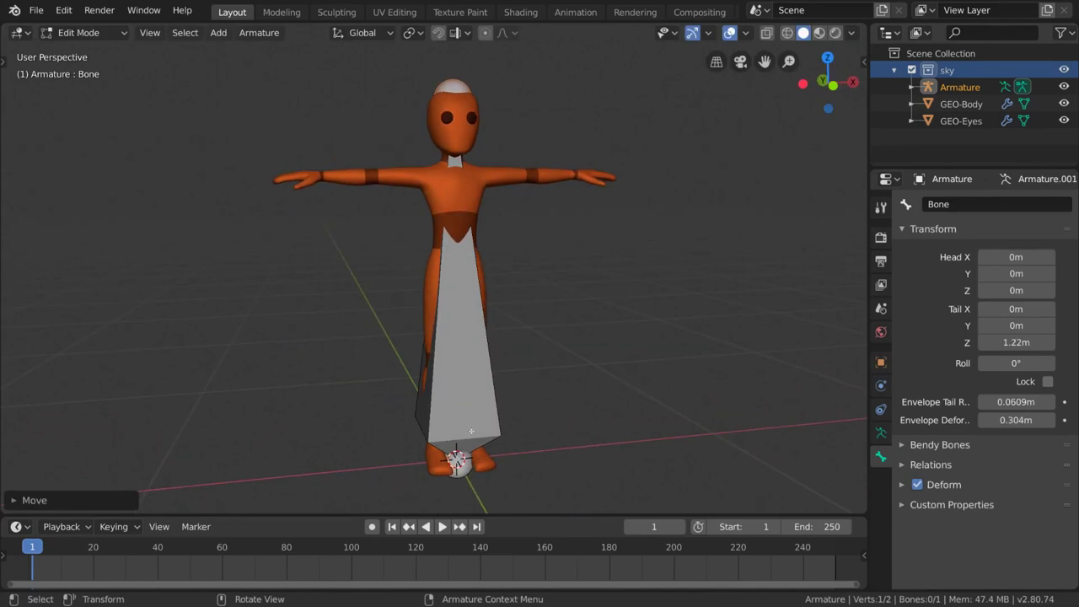
Lift the bone's root along Z from the feet to hip height, 0.69m
left_click(455, 461)
key("g")
key("z")
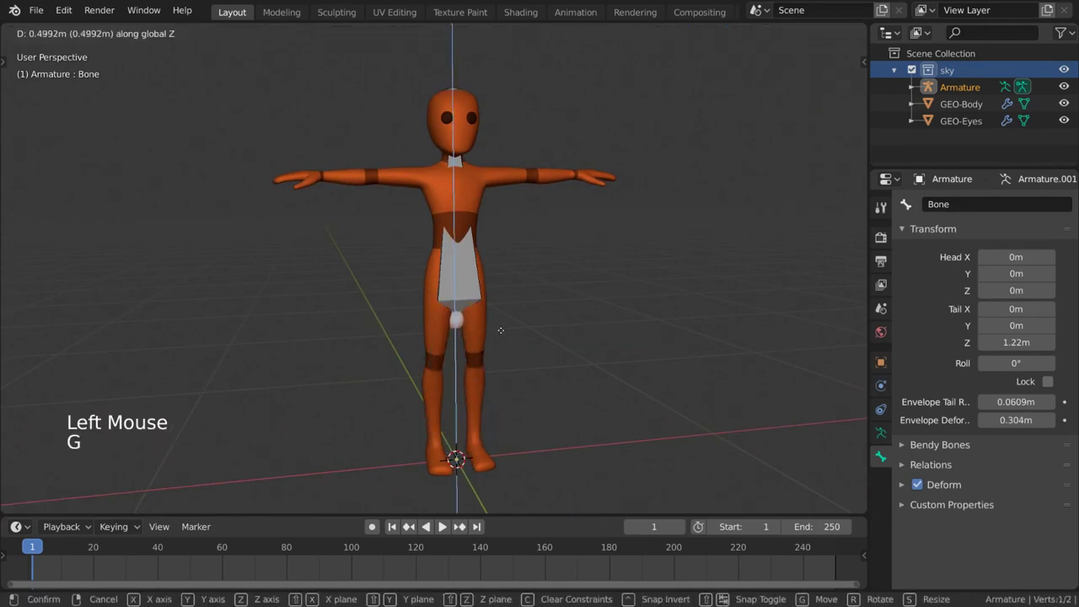
left_click(500, 275)
middle_click_drag(500, 278, 384, 182)
Add a single bone, Bone.001, and place it beside the character at X -0.411m
left_click(219, 32)
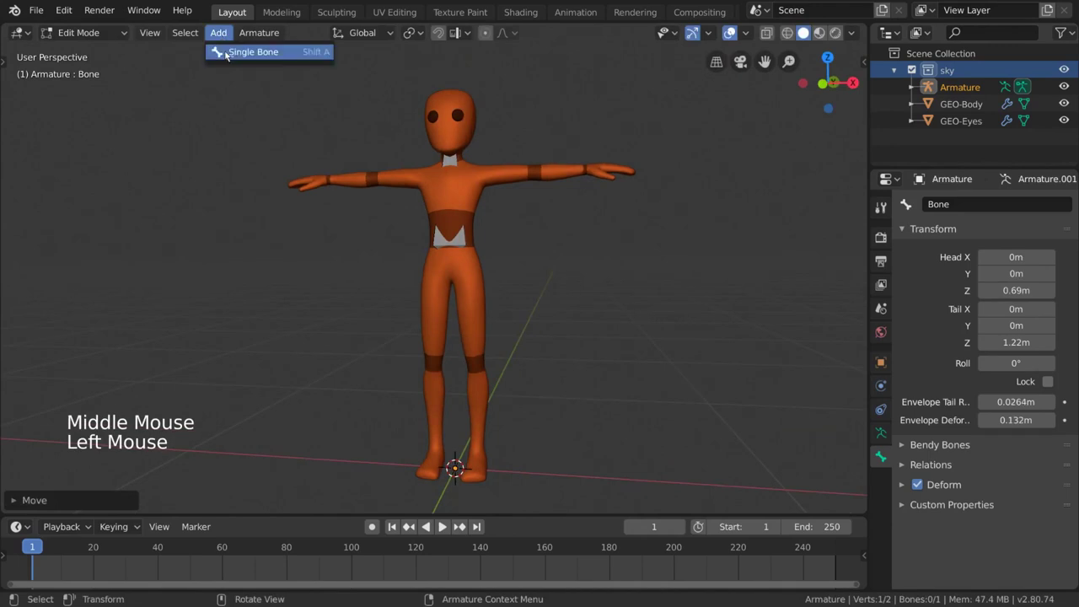
left_click(240, 51)
left_click(474, 404)
key("g")
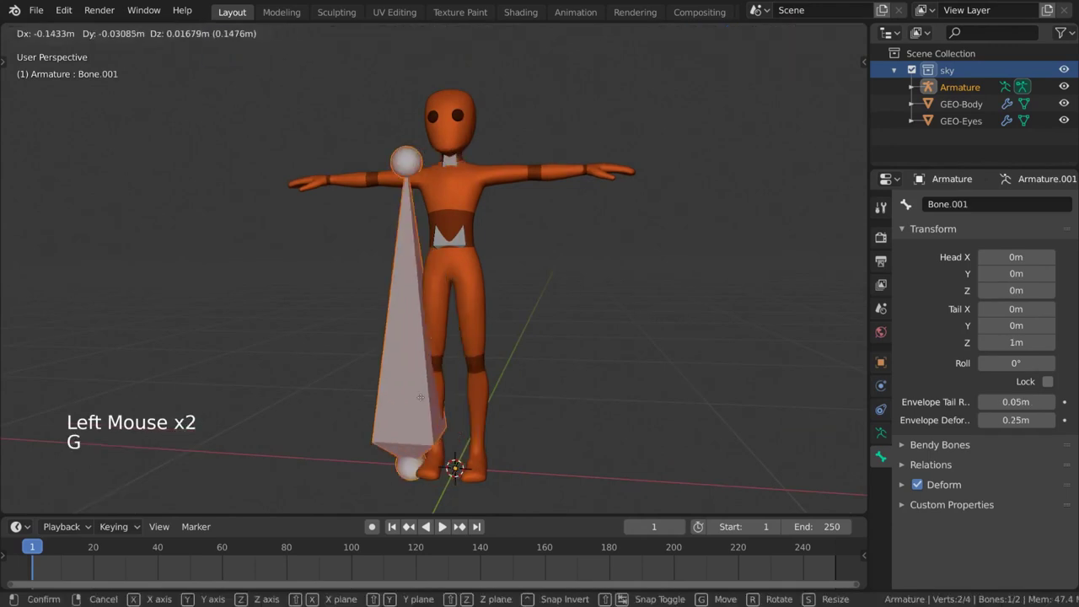
left_click(397, 388)
middle_click_drag(396, 388, 475, 342)
key("g")
left_click(506, 278)
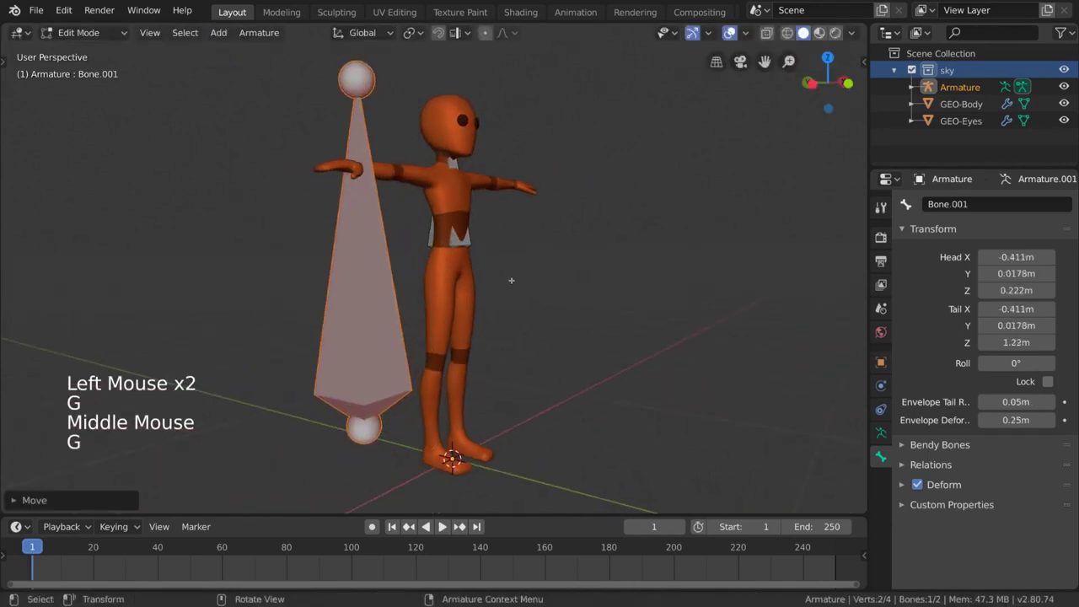
middle_click_drag(505, 278, 470, 281)
Show the character as wireframe and select both bones with the torso bone active
key("z")
left_click(401, 290)
mouse_move(401, 290)
middle_mouse_down()
mouse_move(504, 193)
mouse_move(503, 371)
mouse_move(443, 270)
mouse_move(466, 291)
mouse_move(593, 298)
middle_mouse_up()
left_click(442, 271, "shift")
left_click(443, 279, "shift")
scroll(506, 295, "down", 1)
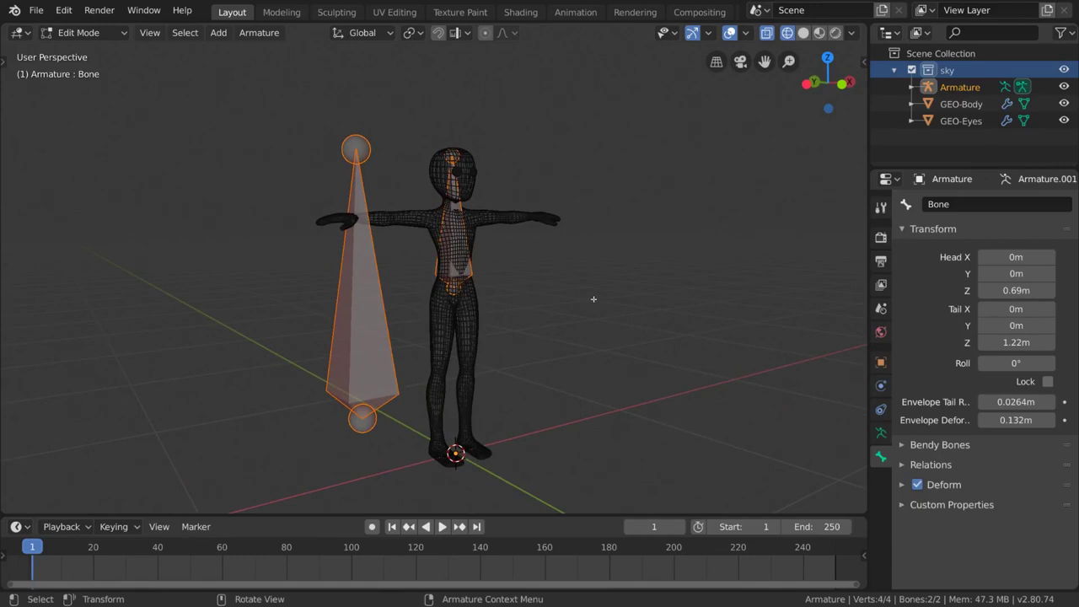
Parent Bone.001 to the torso bone using the Connected option
key("ctrl+p")
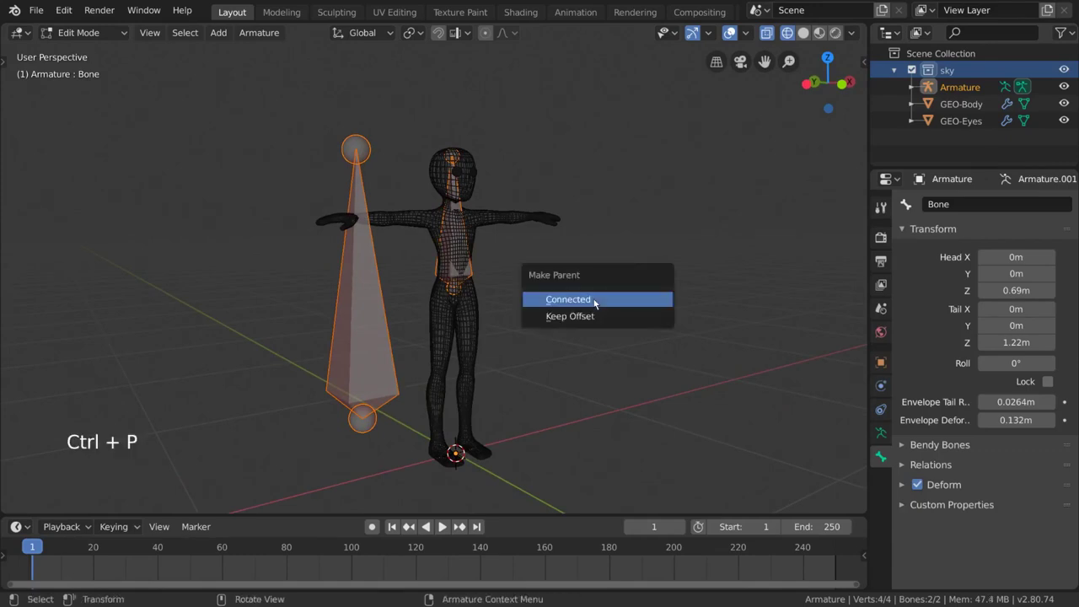
left_click(662, 300)
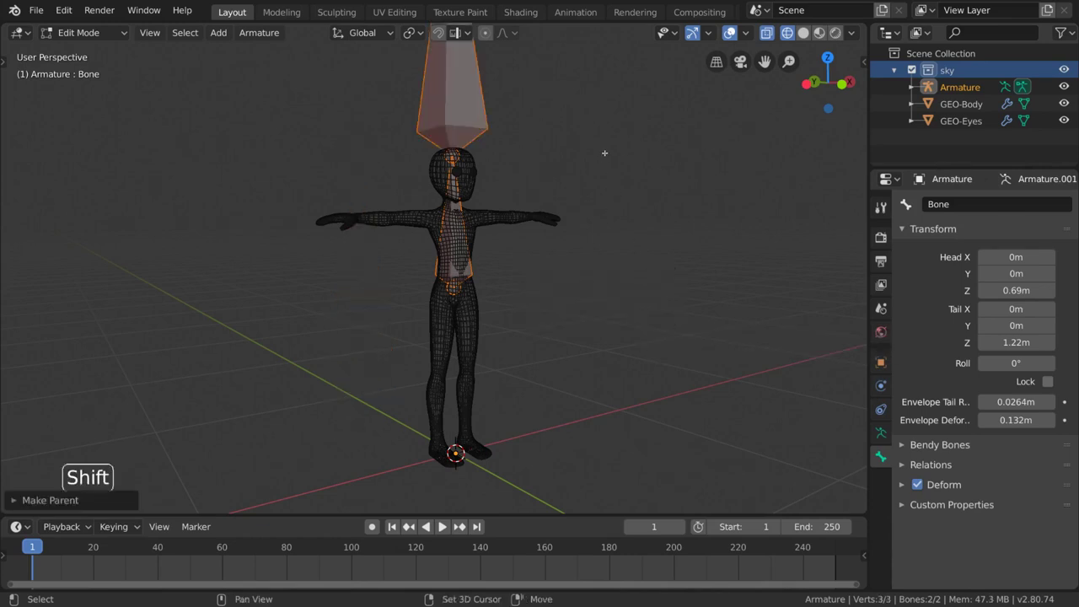
middle_click_drag(662, 306, 485, 235, "shift")
scroll(609, 332, "down", 2)
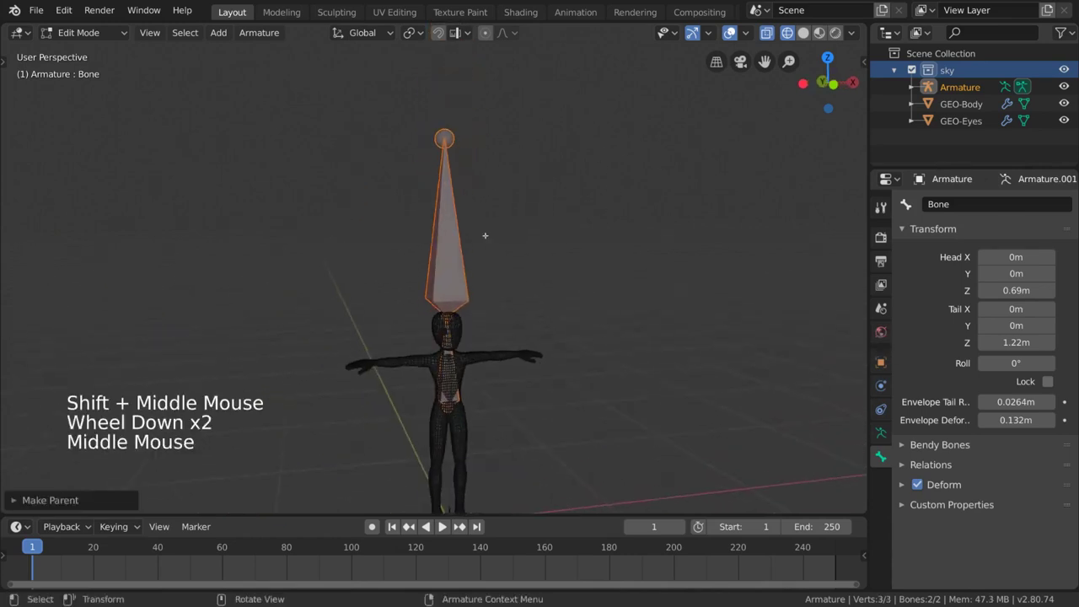
Reposition the joined bone's tip and Bone.001 above the head
left_click(444, 141)
middle_click_drag(444, 142, 444, 94, "shift")
key("g")
left_click(566, 408)
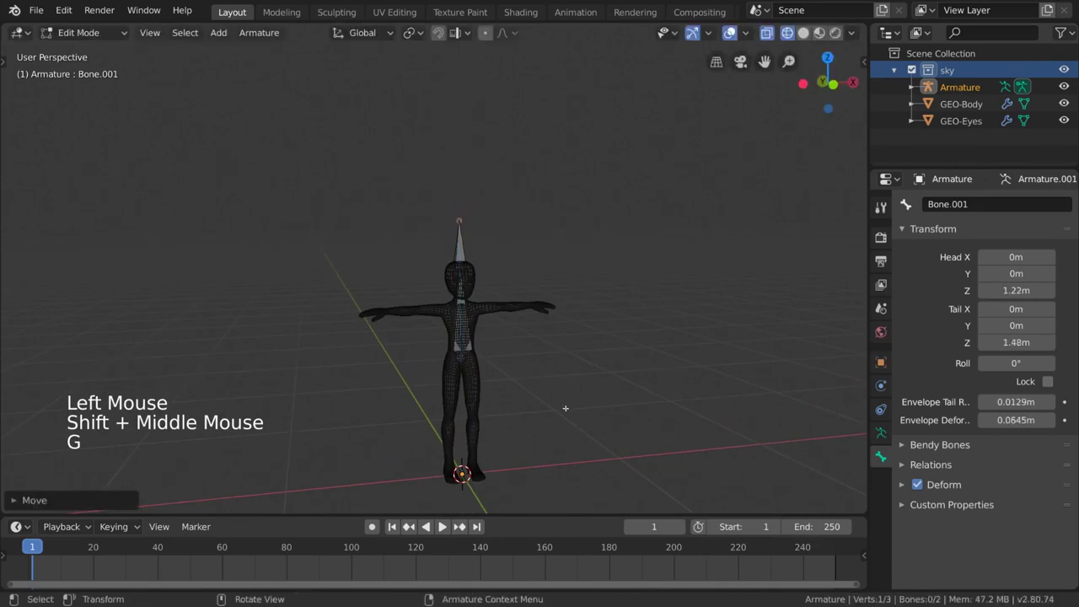
middle_click_drag(566, 408, 552, 371, "shift")
scroll(552, 371, "up", 3)
left_click(482, 207, "shift")
key("g")
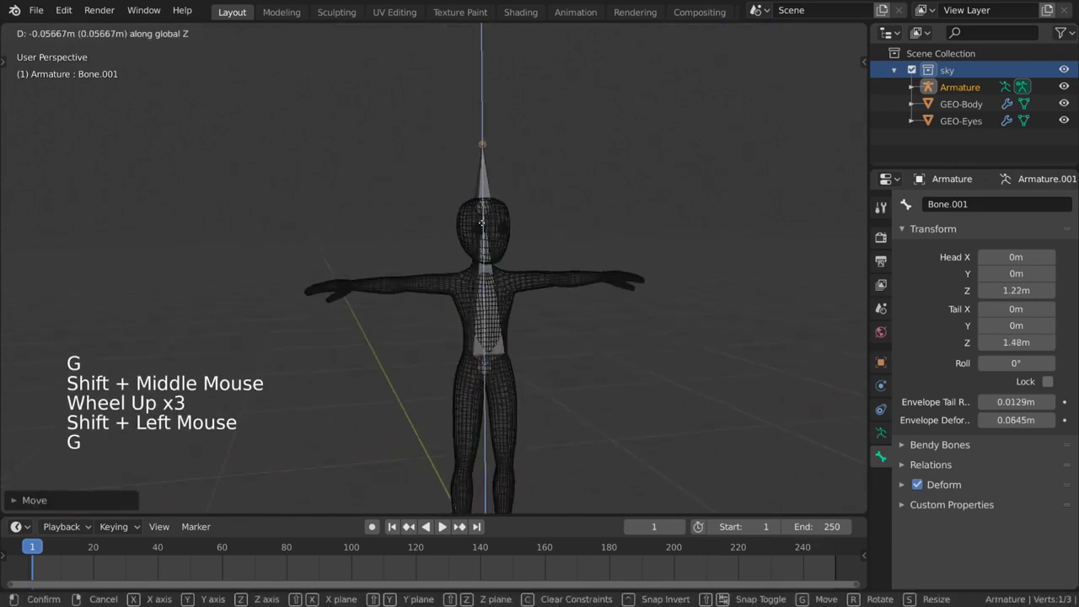
left_click(482, 221)
Adjust the torso bone, head joint and Bone.001 vertically, then bring up Make Parent again
left_click(482, 228, "shift")
middle_click(484, 253)
key("g")
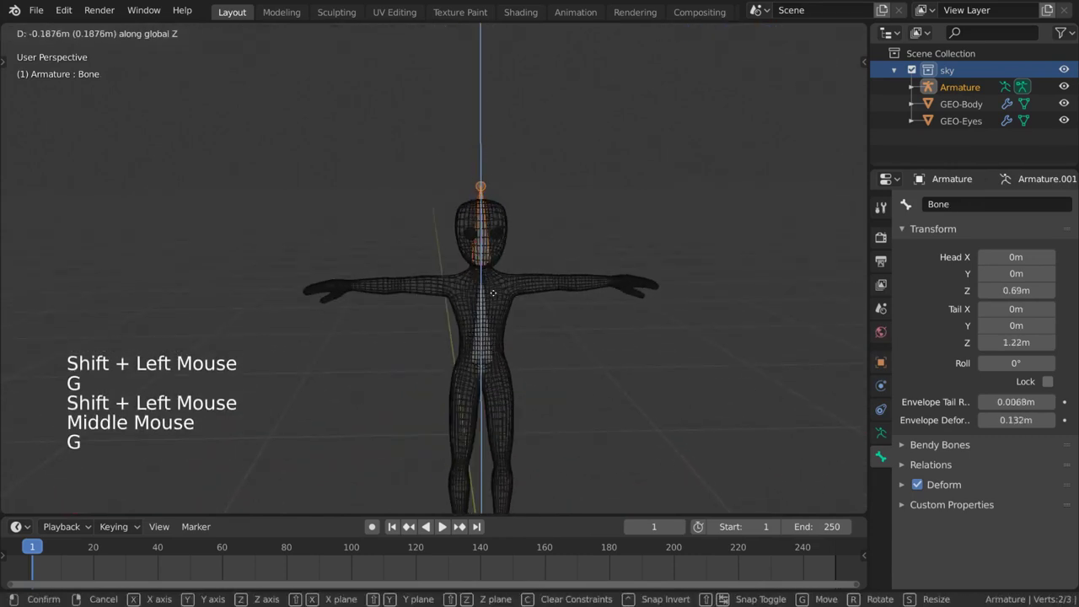
left_click(488, 296)
middle_click_drag(487, 296, 466, 232)
middle_click(484, 288)
left_click(481, 284)
key("g")
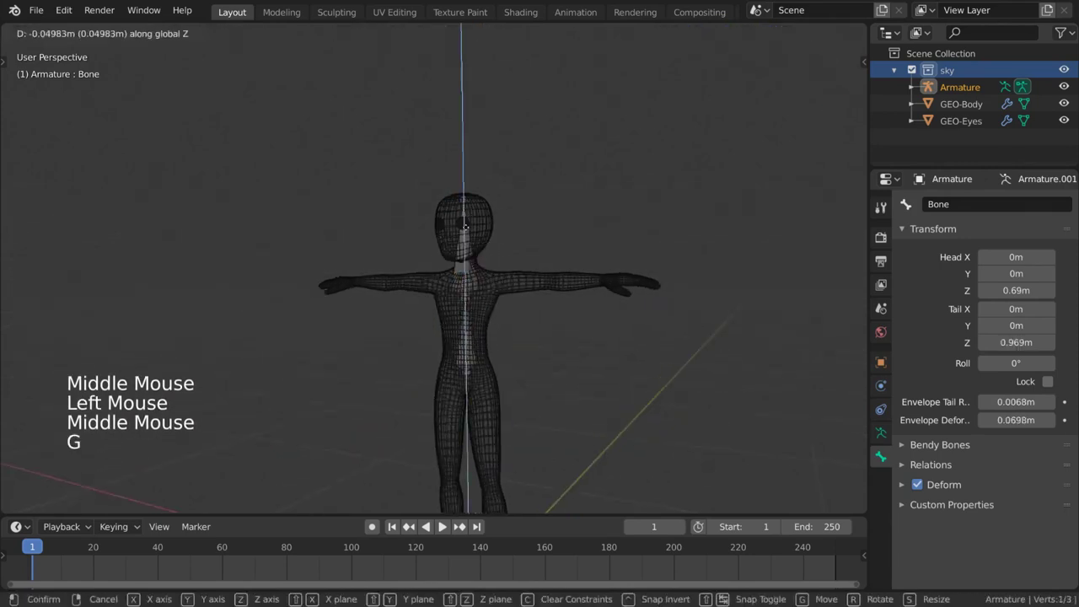
left_click(466, 227)
left_click(466, 236)
key("g")
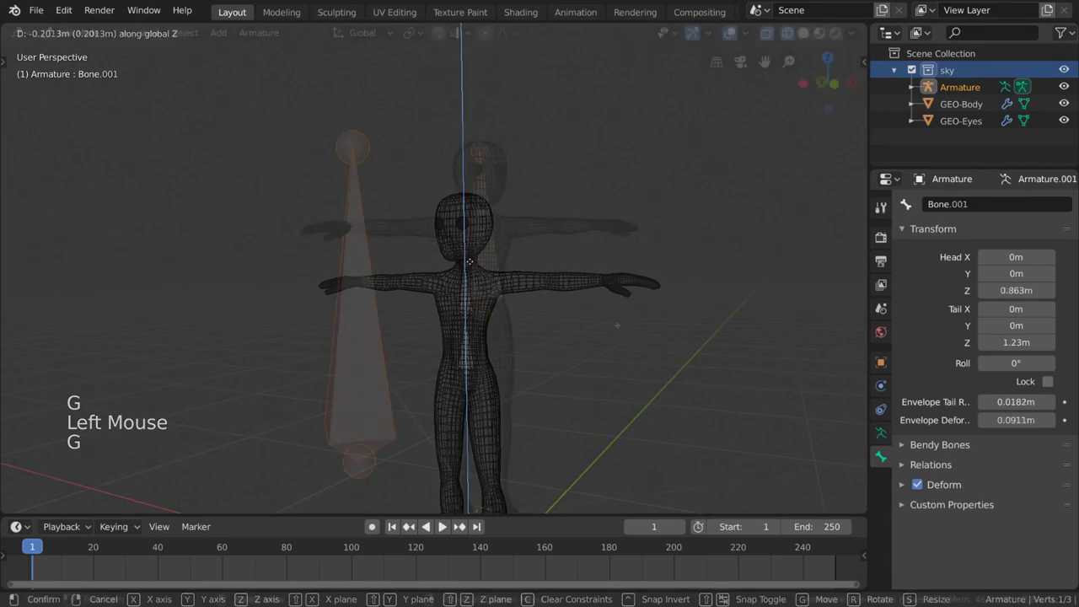
key("ctrl+p")
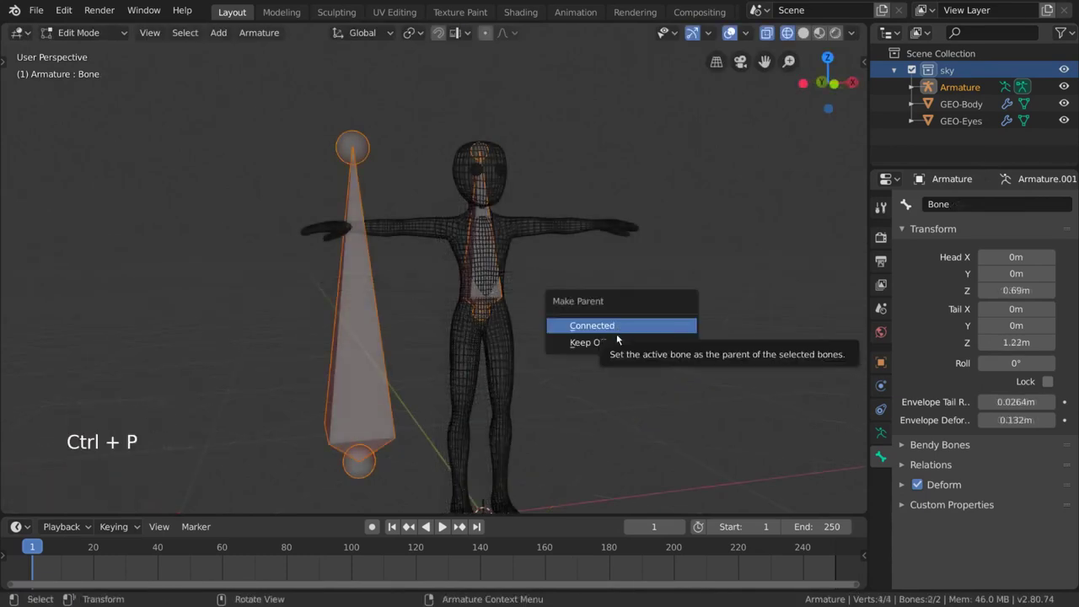
Parent Bone.001 to the torso bone with Keep Offset, leaving it in place
left_click(616, 339)
left_click(306, 272)
key("g")
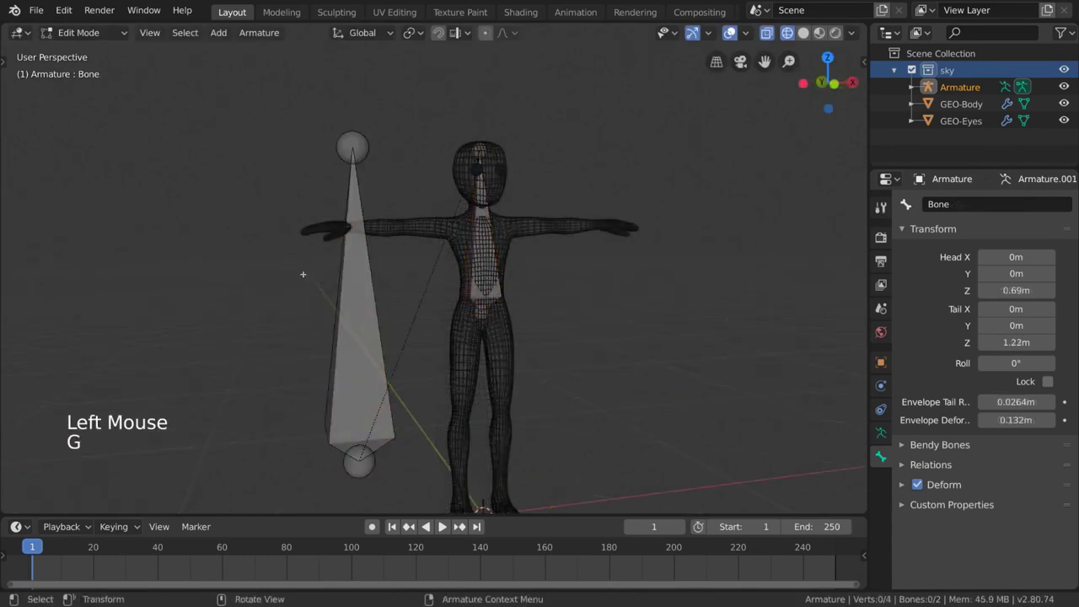
left_click(306, 273)
left_click(365, 351)
left_click(366, 351)
key("g")
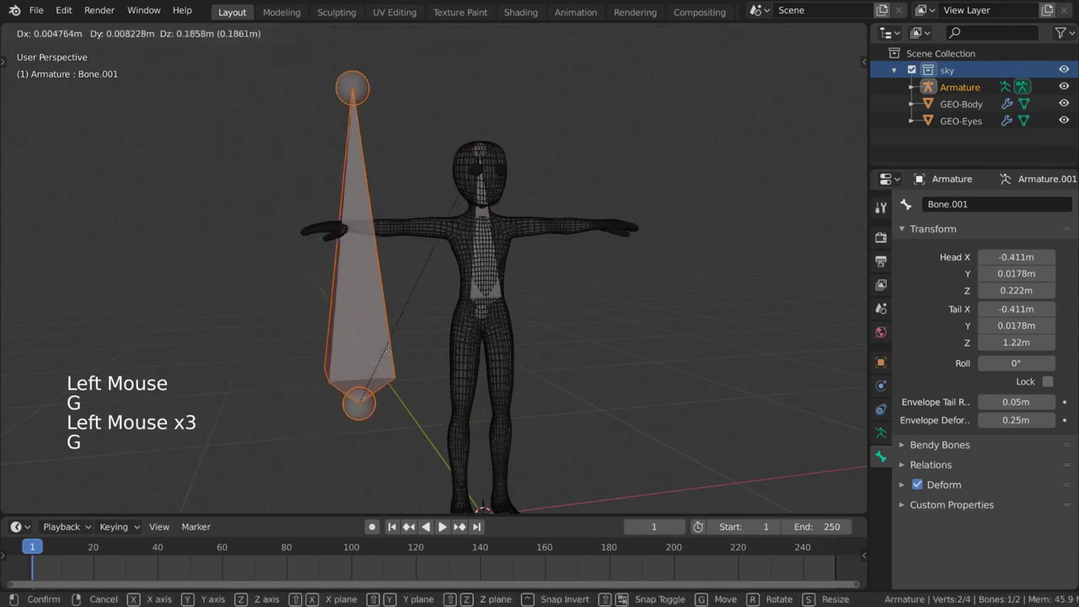
key("Escape")
In Pose Mode, test-rotate the torso bone and Bone.001, cancelling each rotation
key("Tab")
key("ctrl+Tab")
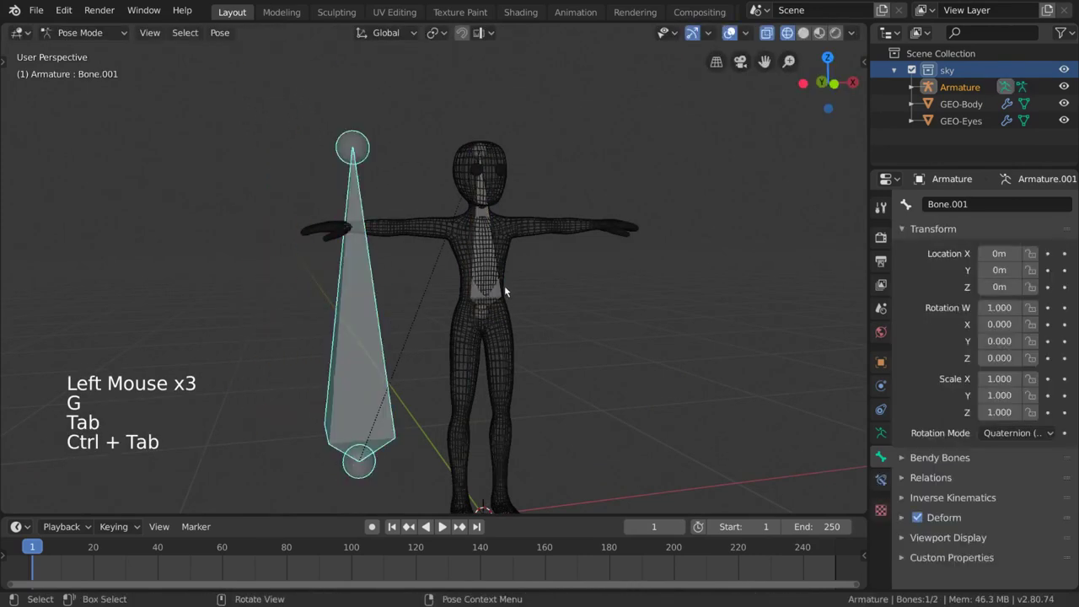
left_click(505, 289)
key("r")
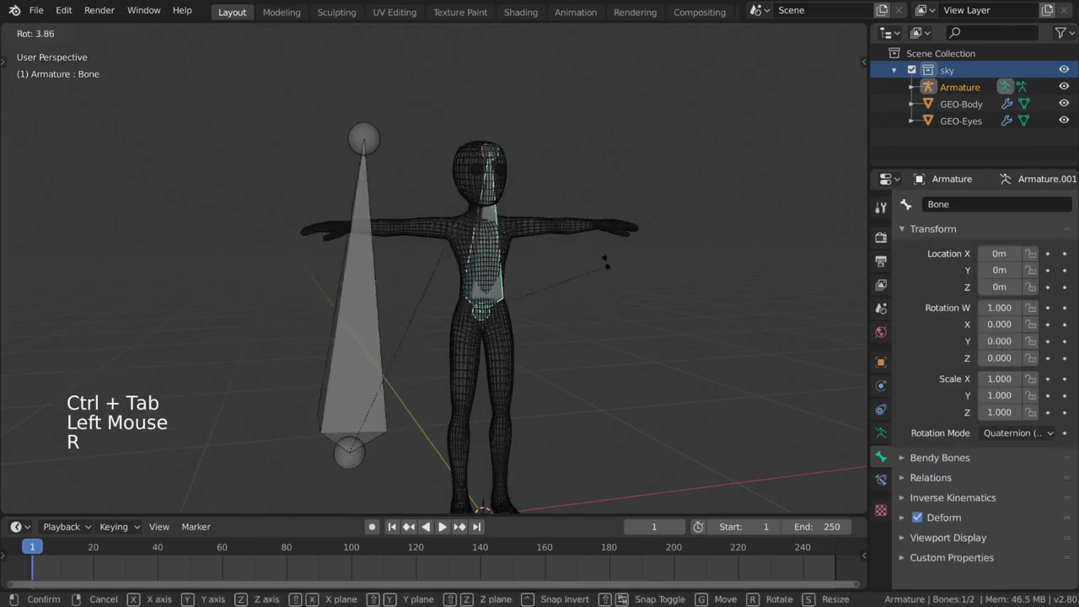
key("Escape")
left_click(352, 328)
left_click(347, 419)
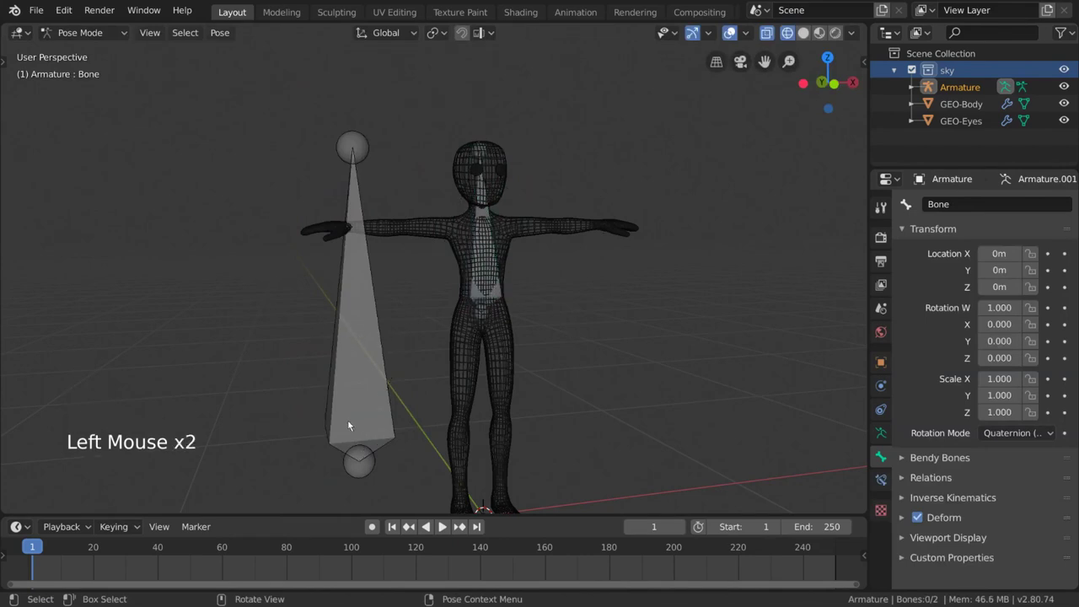
left_click(347, 420)
key("r")
key("Escape")
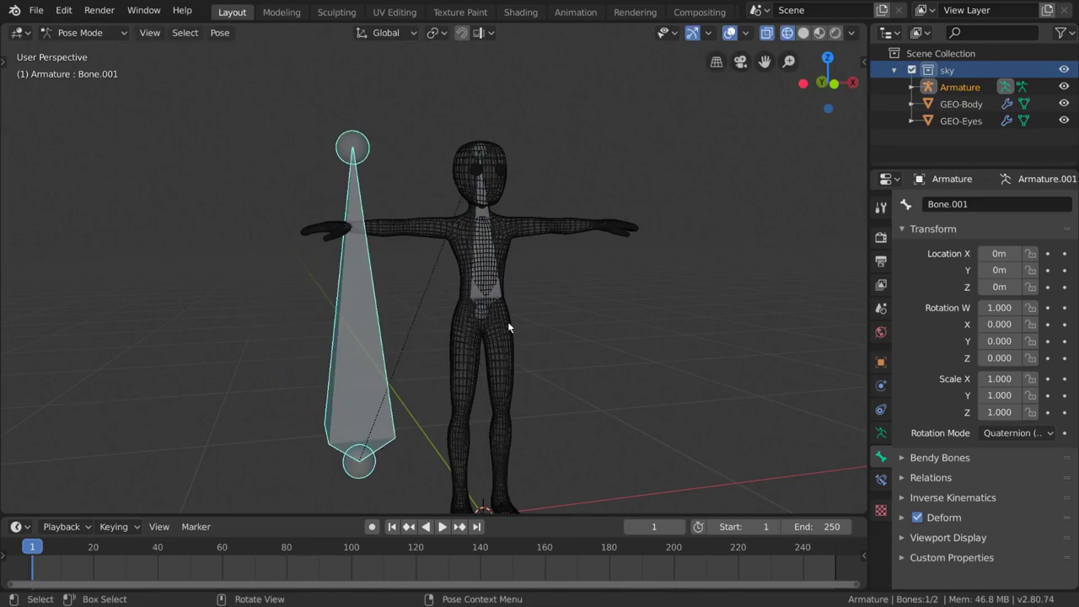
Return to Edit Mode and select, then deselect, Bone.001
key("Tab")
left_click(373, 347)
left_click(388, 313)
Select the single spine bone running up inside the character's torso
key("g")
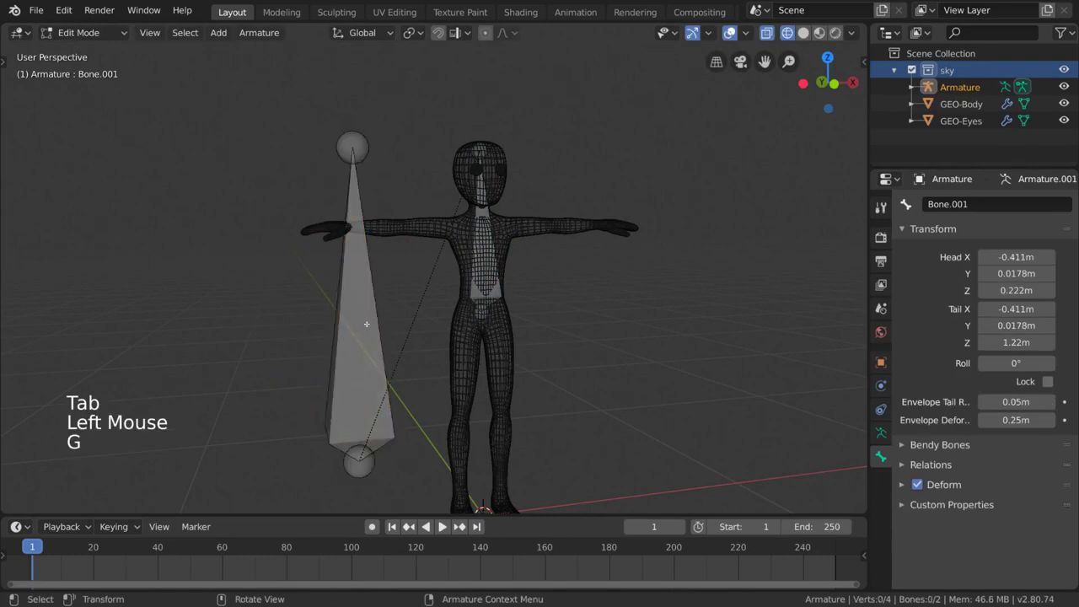
left_click(366, 324)
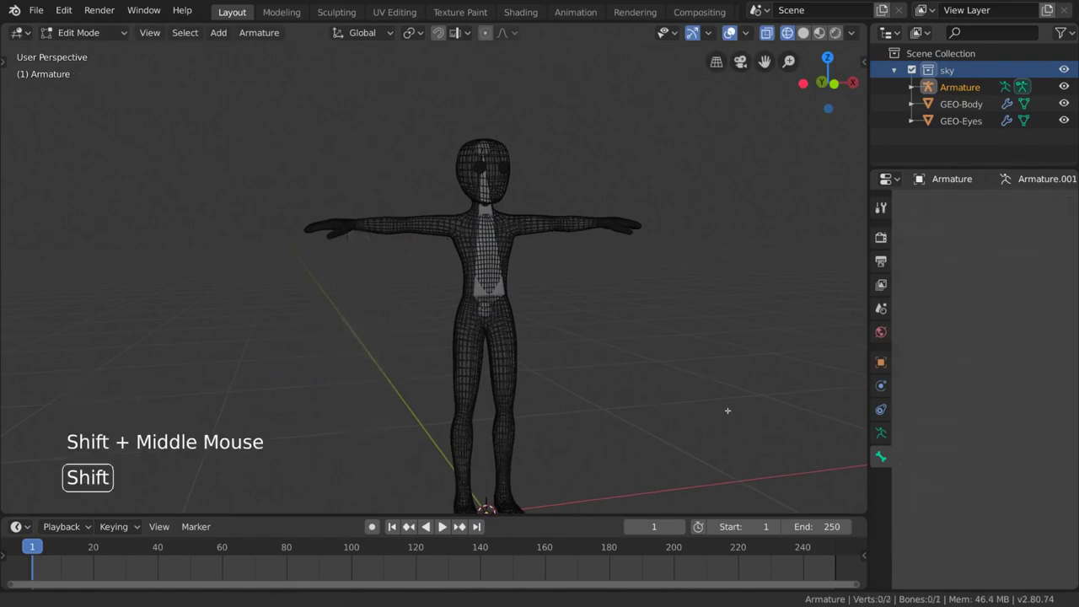
middle_click_drag(728, 409, 653, 316, "shift")
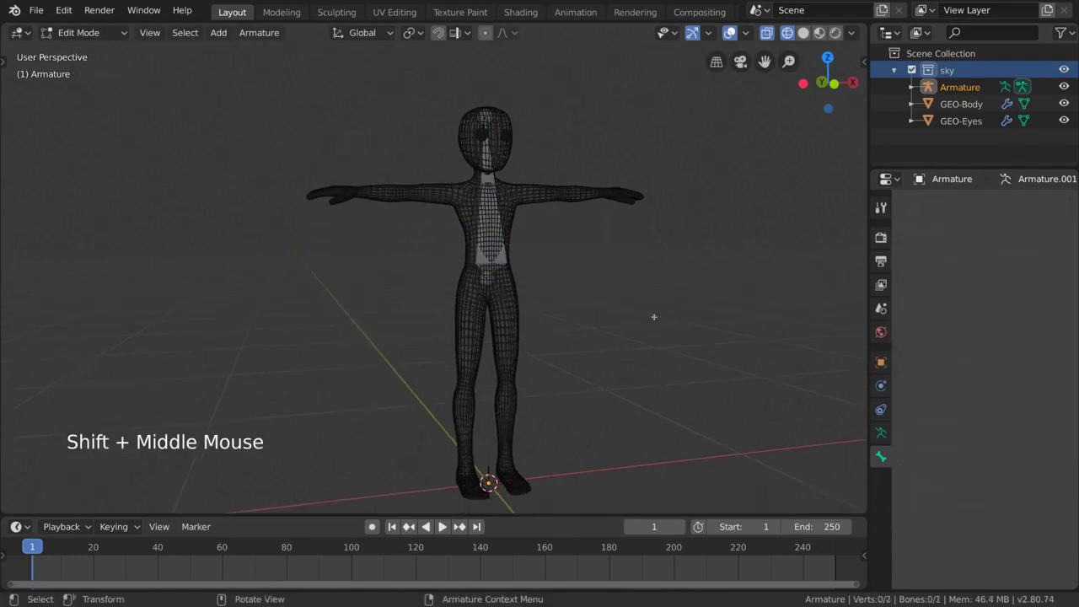
left_click(491, 187)
double_click(503, 261)
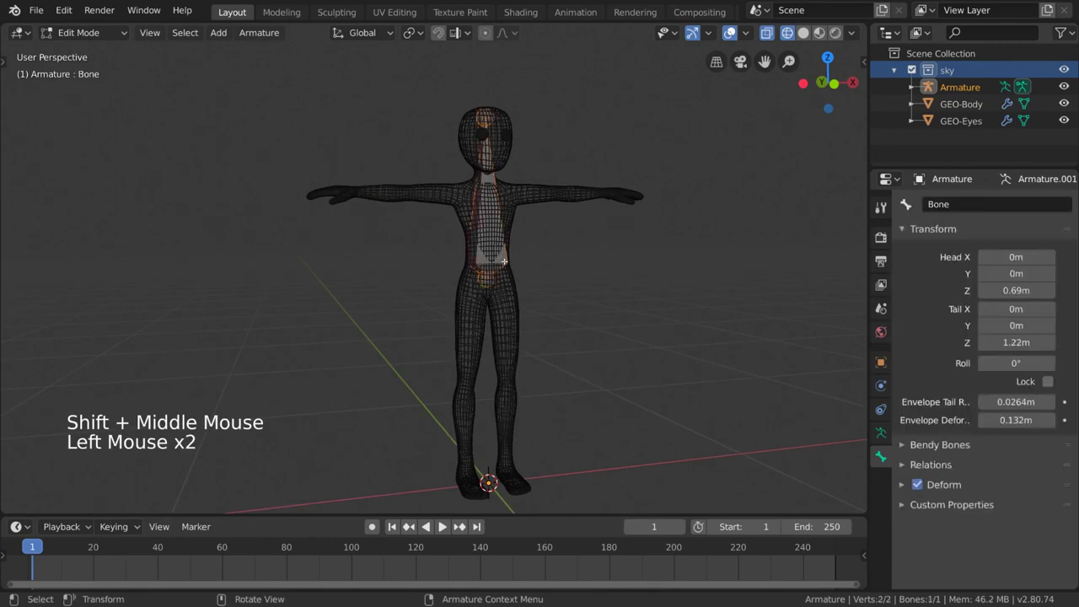
Subdivide the spine bone with Number of Cuts set to 2, making three chained bones
middle_click_drag(503, 261, 505, 232)
middle_click_drag(568, 265, 530, 246, "shift")
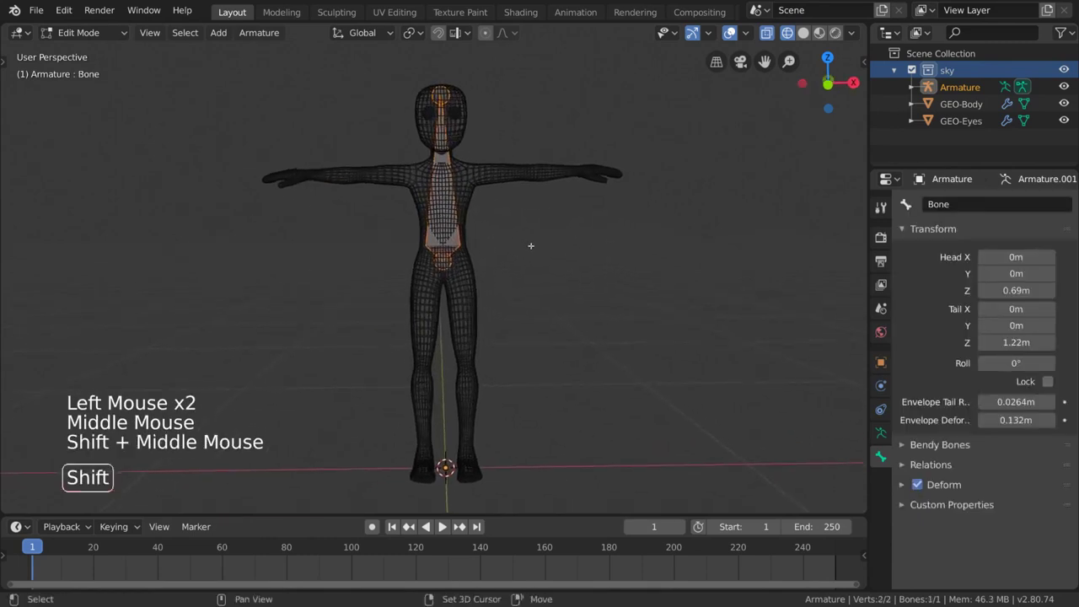
right_click(605, 244)
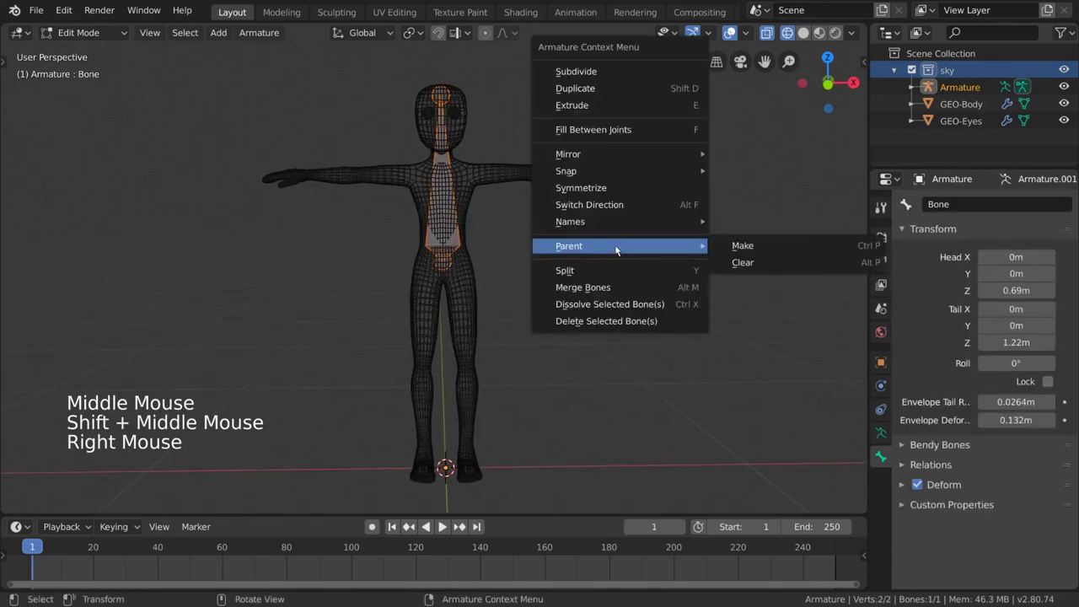
left_click(638, 72)
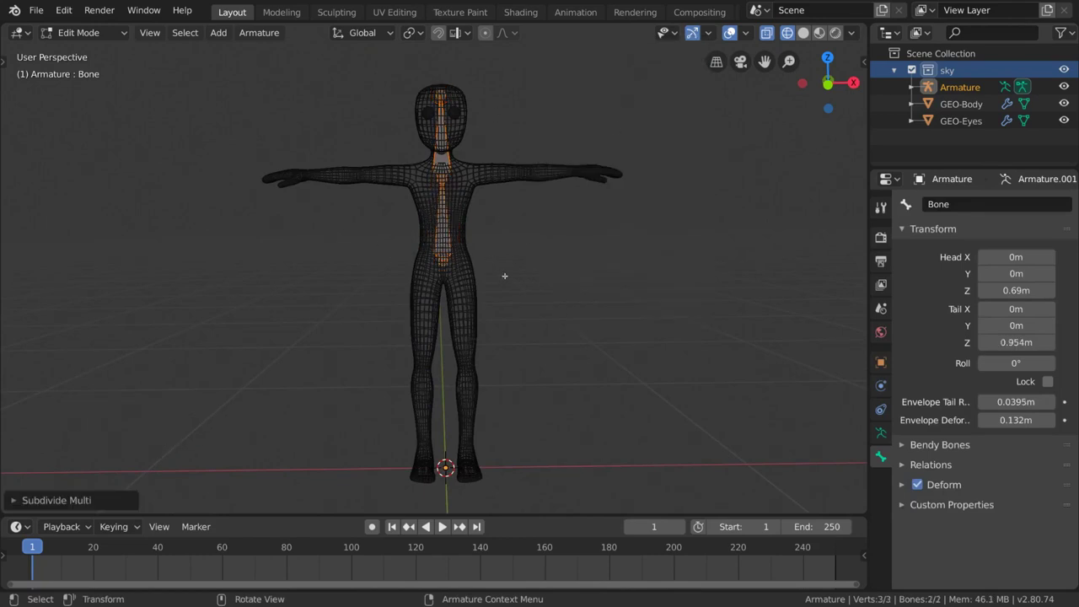
middle_click_drag(511, 273, 418, 367)
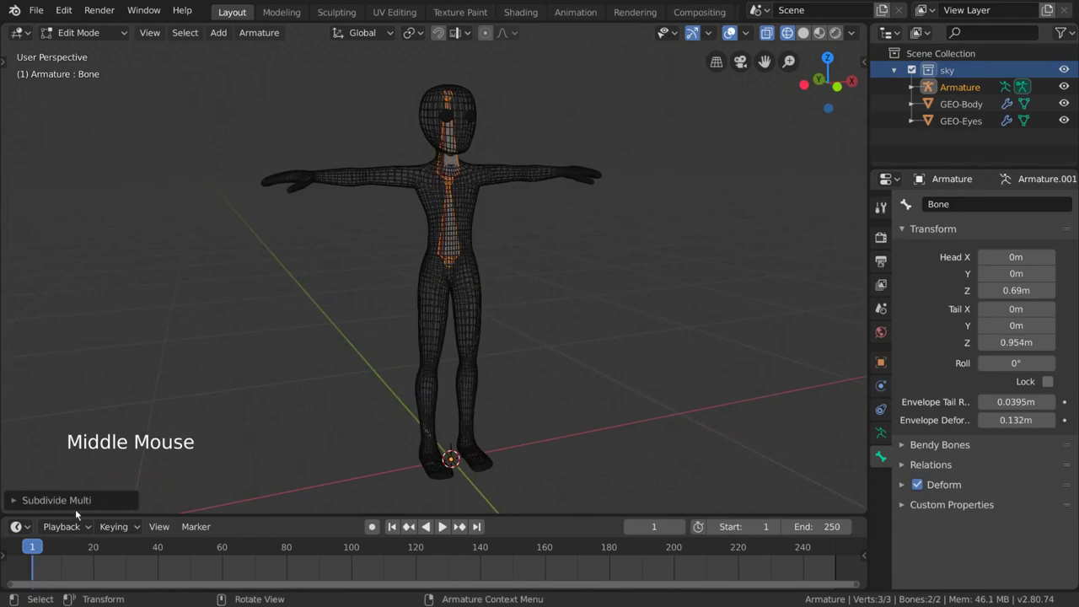
left_click(15, 501)
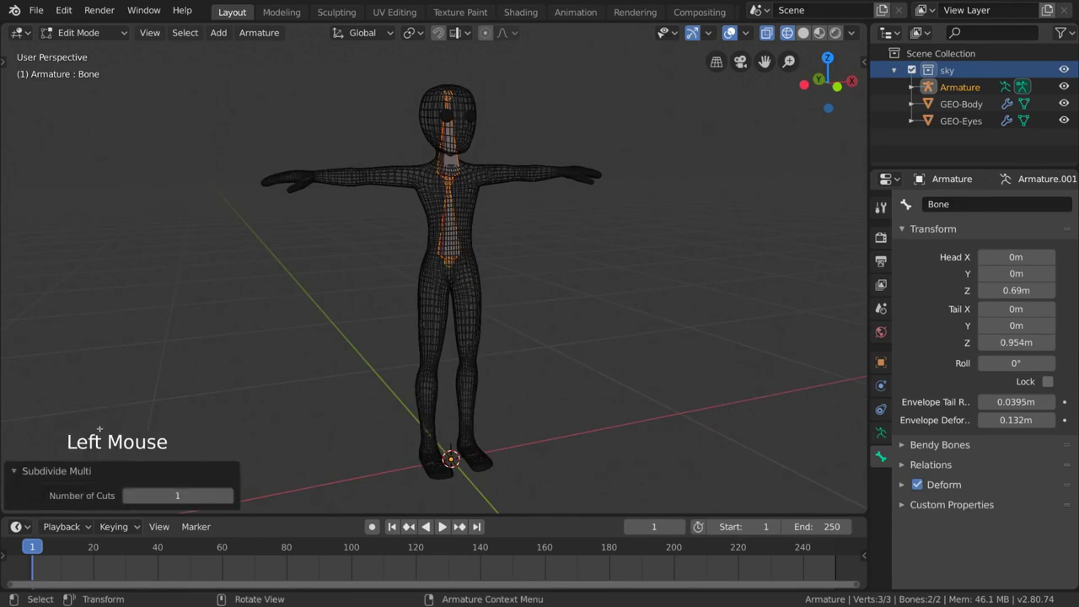
left_click(229, 496)
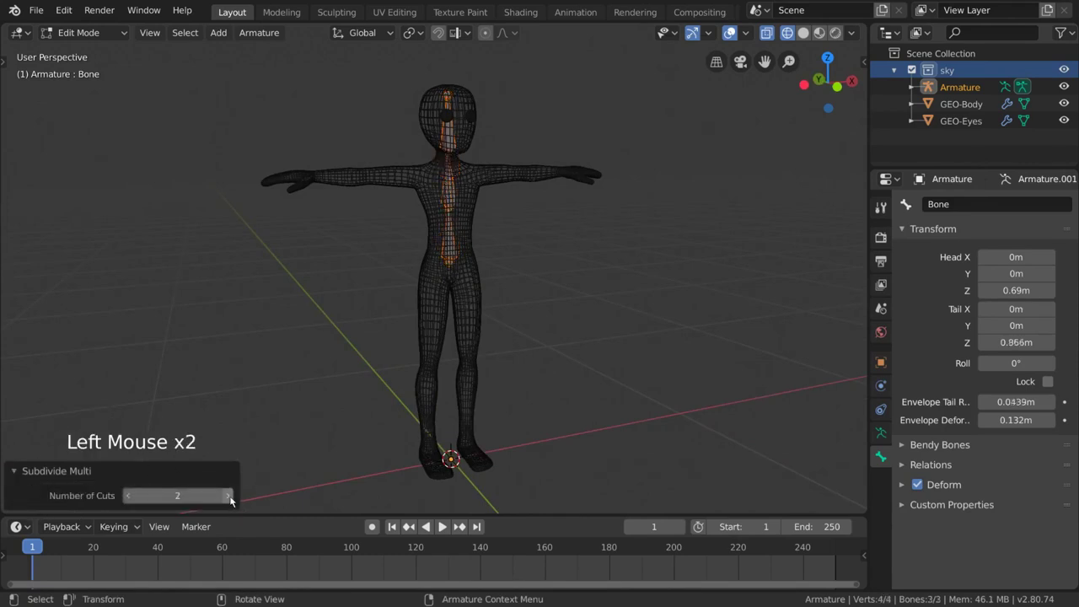
left_click(229, 496)
left_click(229, 496)
left_click(228, 496)
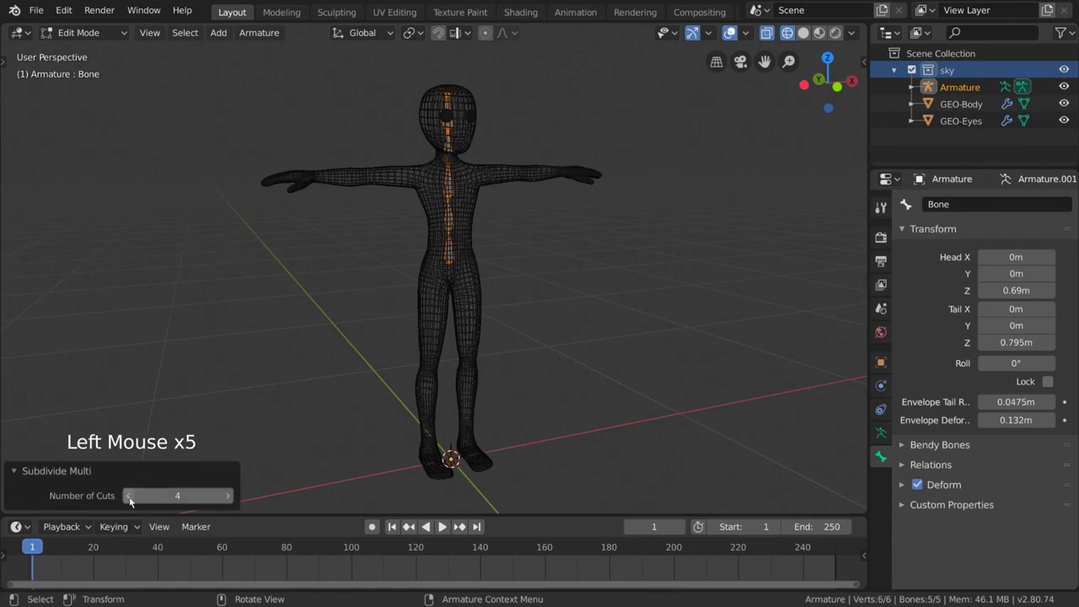
left_click(130, 498)
left_click(130, 497)
left_click(130, 498)
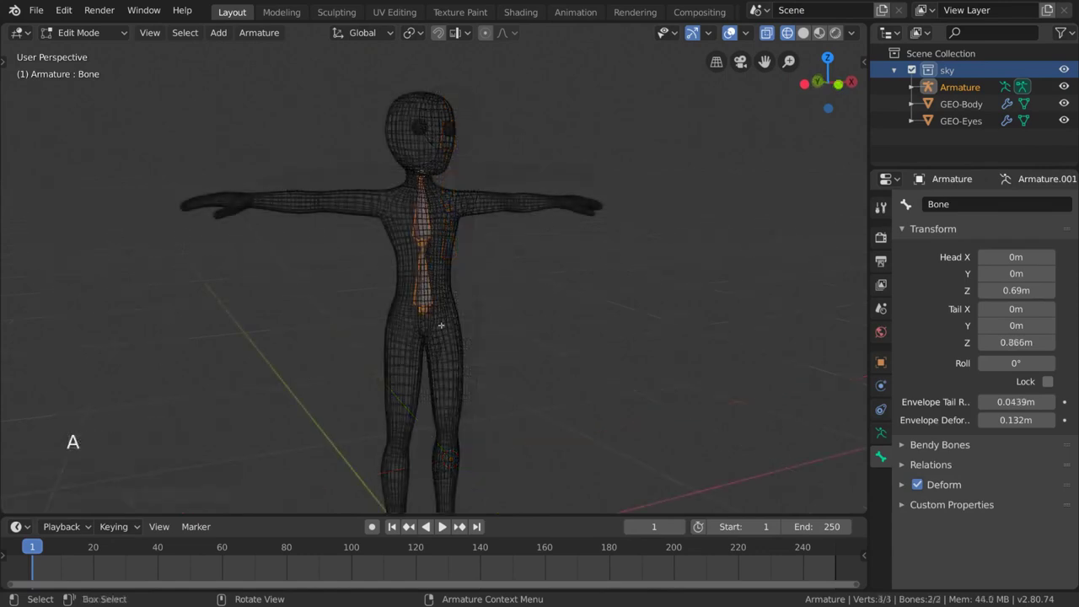
middle_click_drag(496, 229, 482, 263, "shift")
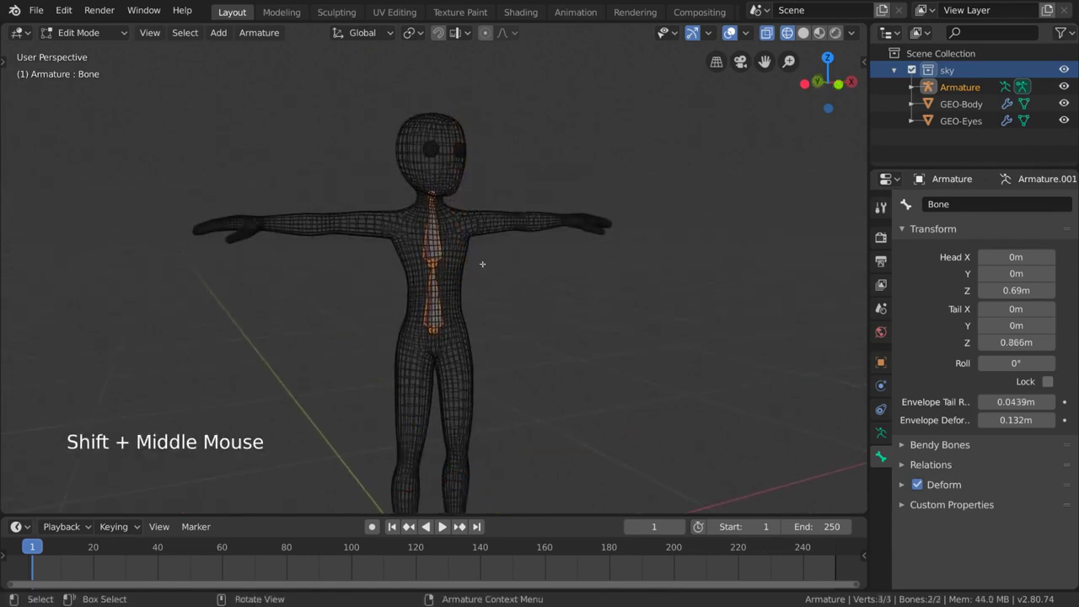
Extrude a Z-locked bone from Bone.002's tip, then undo it
left_click(420, 192)
middle_click_drag(421, 192, 483, 235)
key("e")
key("z")
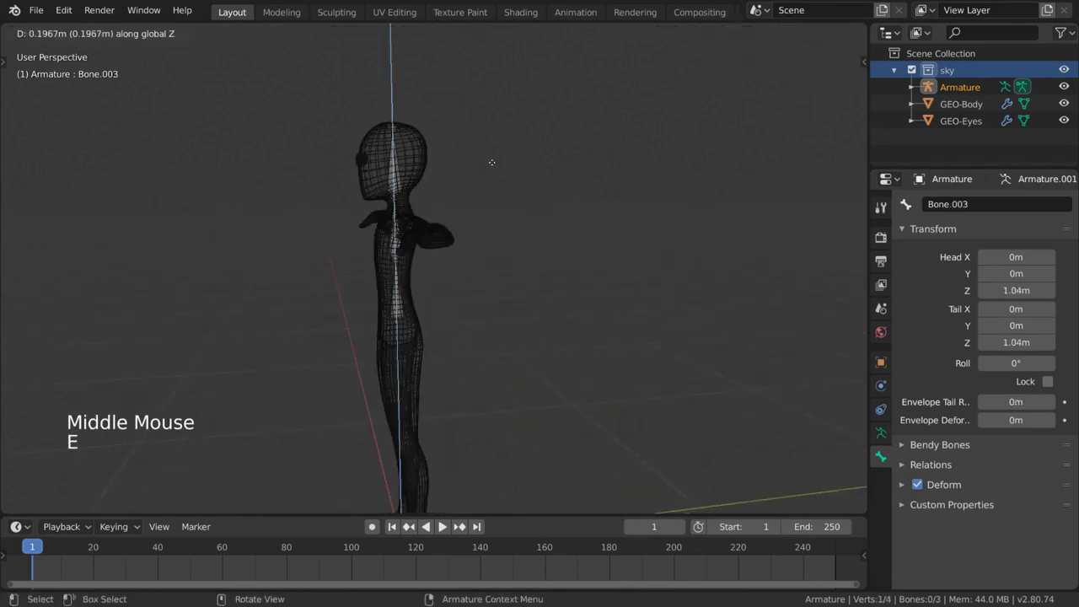
left_click(491, 162)
middle_click_drag(491, 162, 514, 202)
key("ctrl+z")
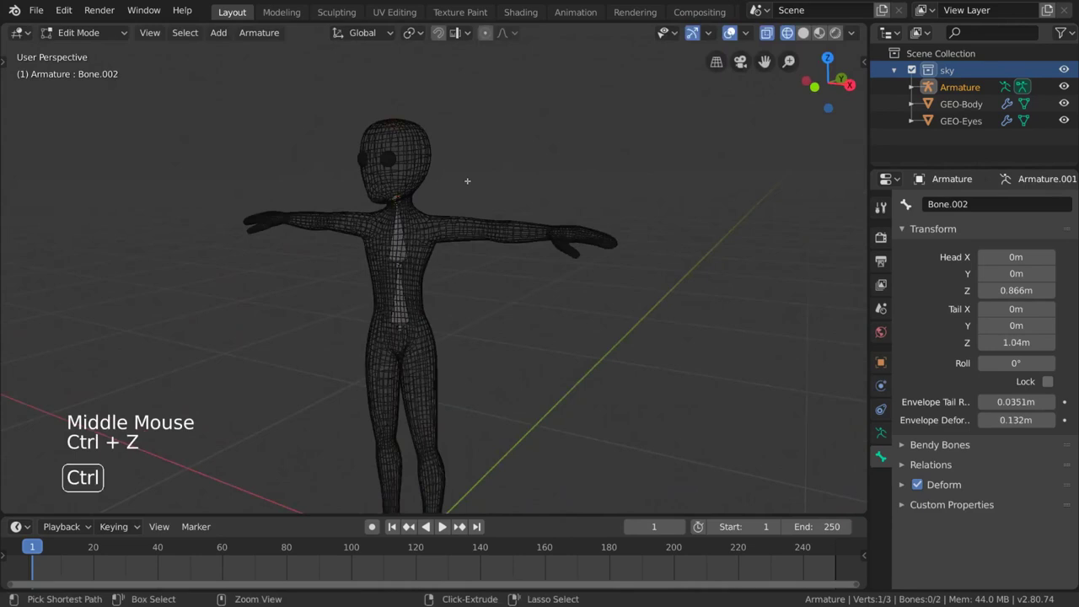
With the Extrude to Cursor tool, pull a new bone from the spine tip to the top of the head
left_click(5, 62)
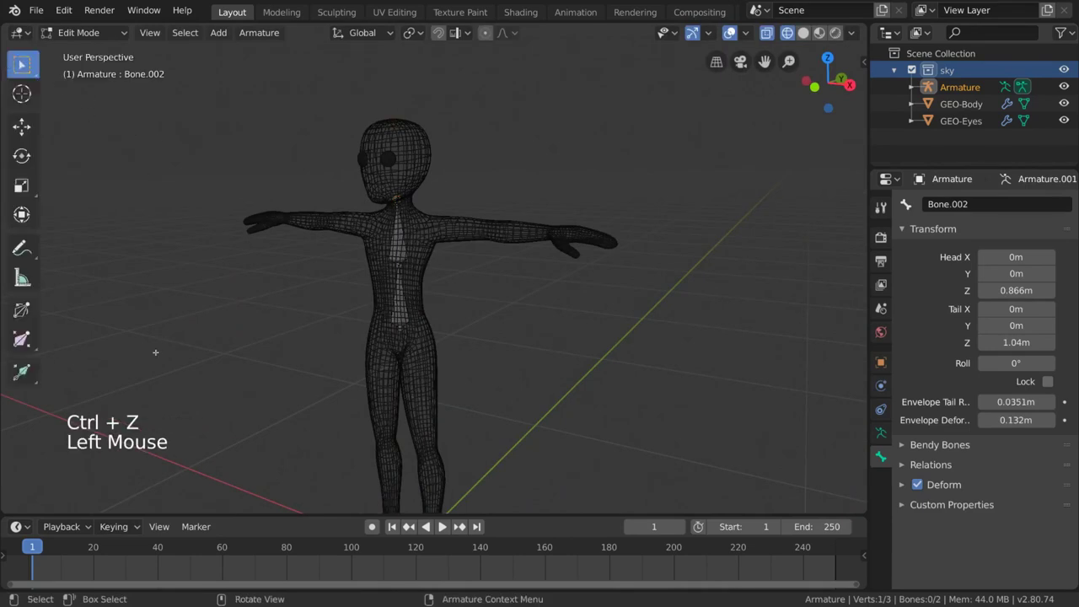
left_click(29, 378)
middle_click_drag(439, 255, 484, 253)
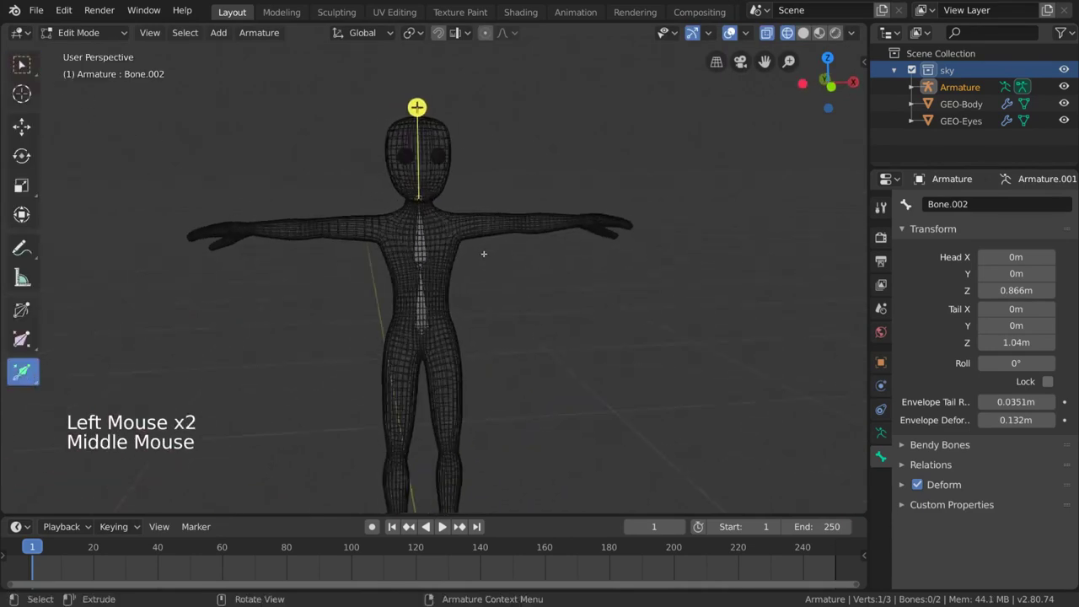
left_click_drag(417, 106, 438, 27)
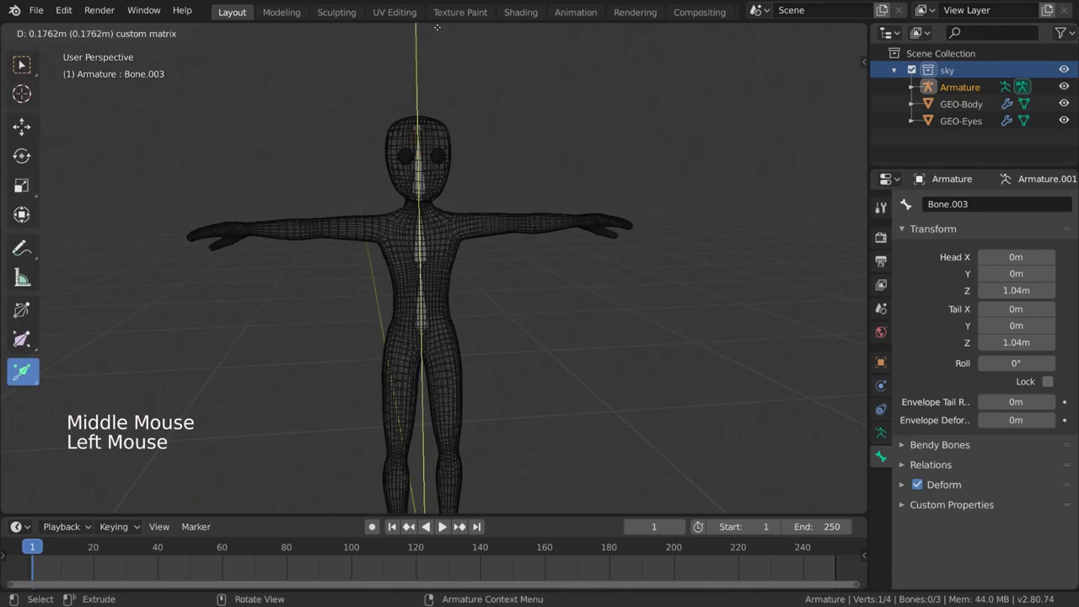
left_click_drag(438, 512, 437, 511)
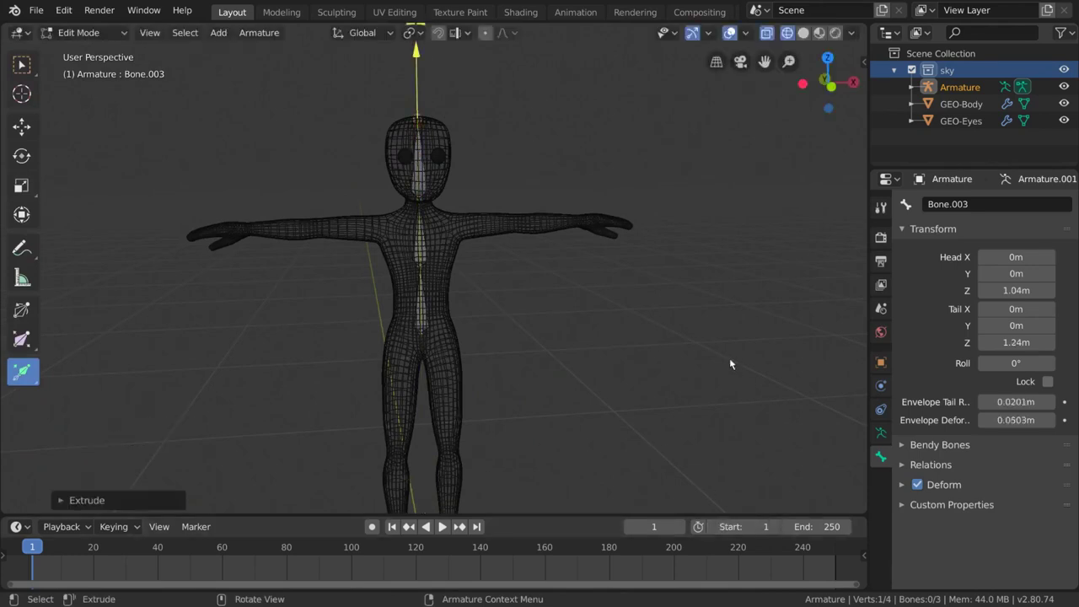
middle_click_drag(729, 358, 656, 382)
scroll(656, 382, "up", 1)
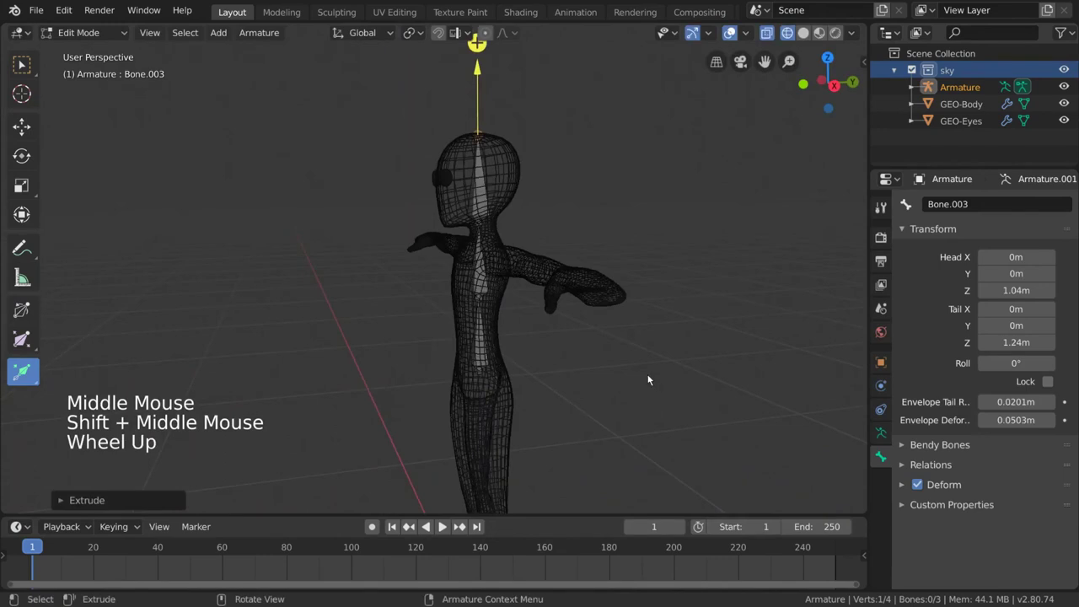
Drag another bone downward from Bone.002's tip, then undo it
left_click(481, 231)
middle_click_drag(489, 224, 477, 134)
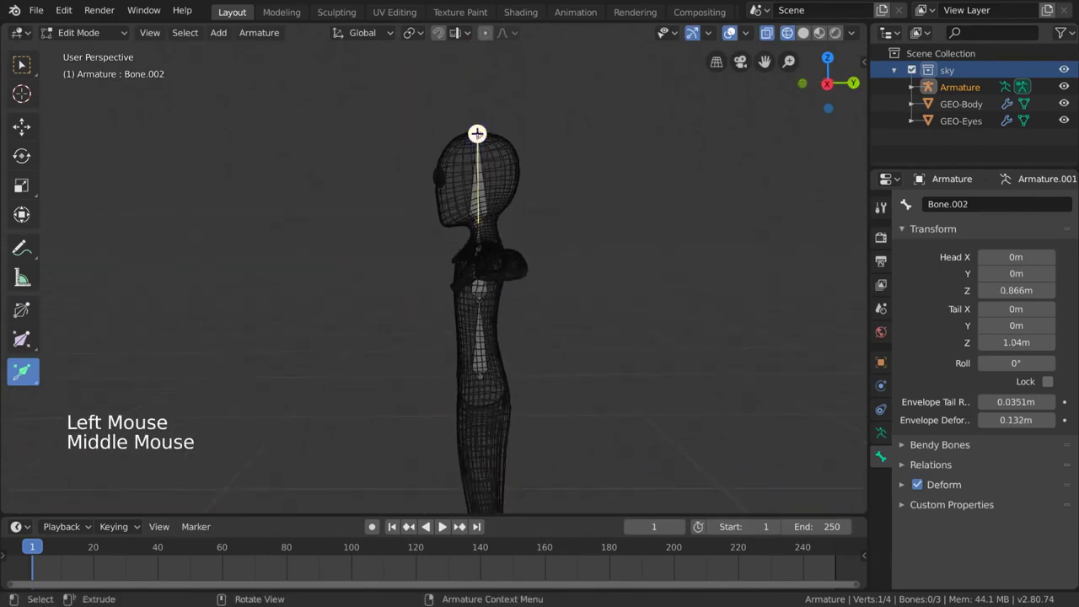
left_click_drag(477, 133, 537, 126)
left_click_drag(574, 176, 568, 266)
key("ctrl+z")
middle_click_drag(582, 293, 531, 340)
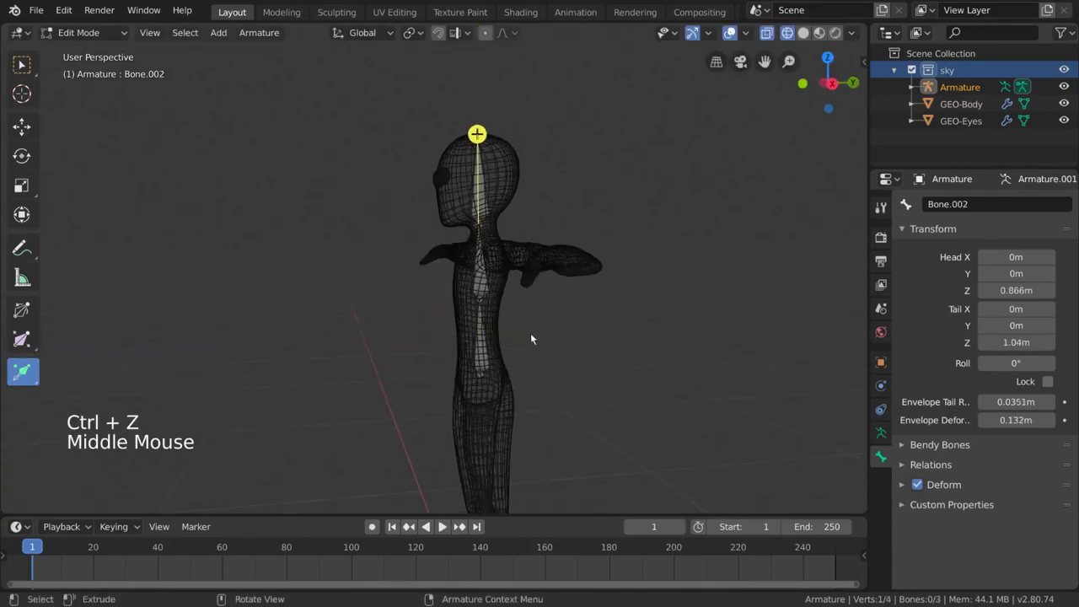
Extrude Bone.004 up from the head bone to 1.51m and start moving it along one axis
left_click(484, 279)
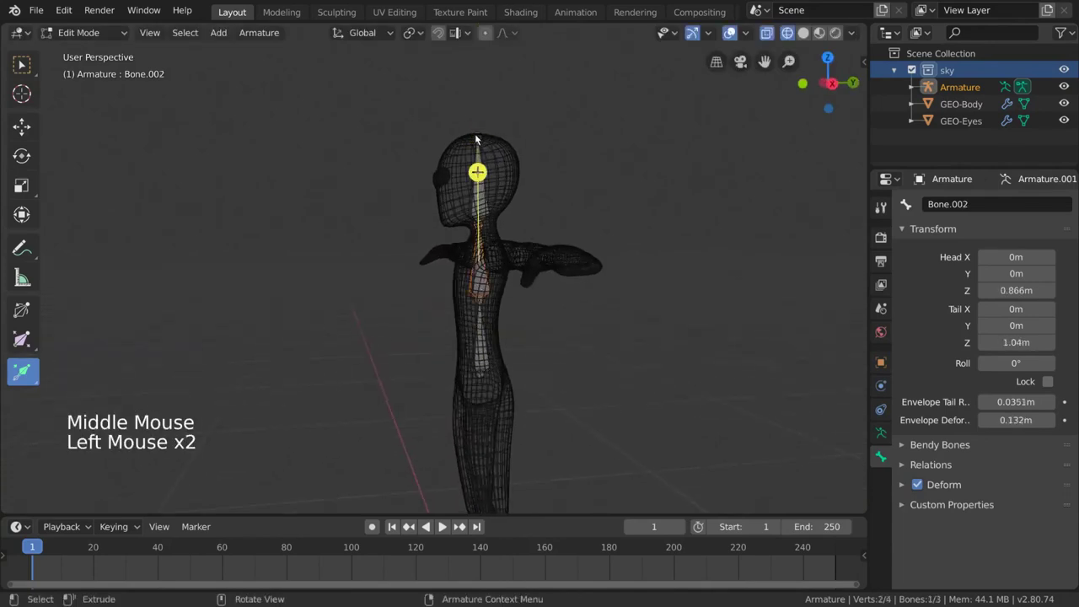
middle_click_drag(474, 133, 514, 219, "shift")
key("e")
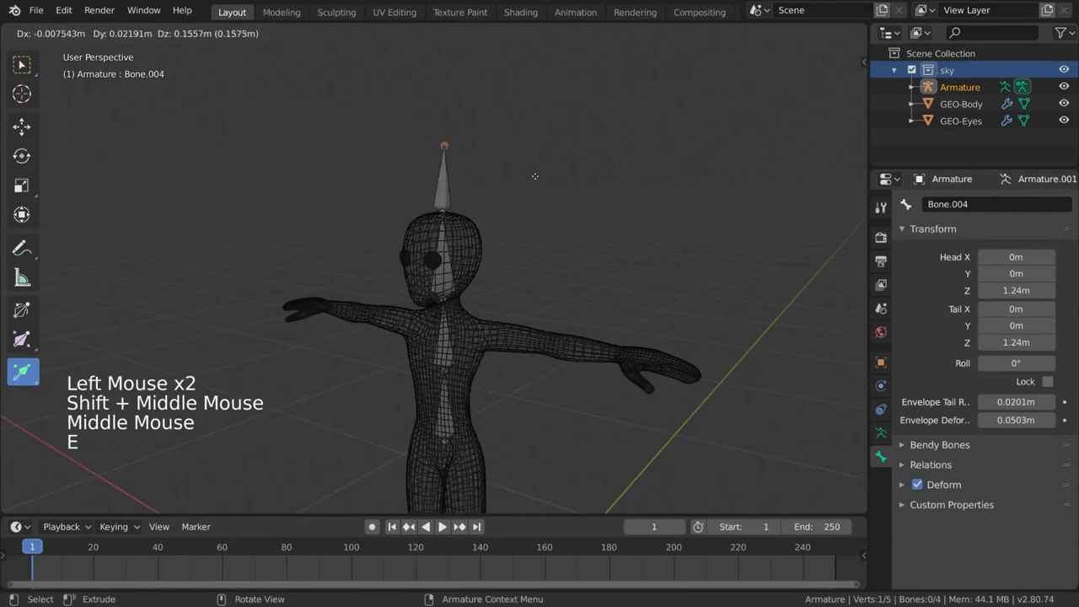
left_click(535, 126)
middle_click_drag(534, 126, 459, 230)
left_click(451, 219)
key("g")
middle_click(498, 223)
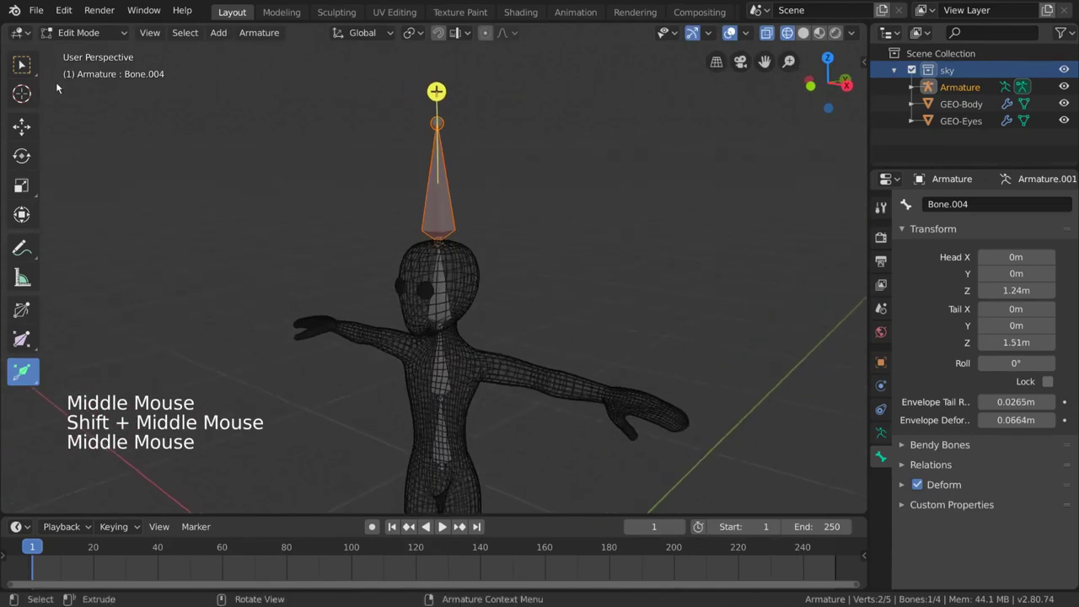
With the Select tool, disconnect Bone.004 from its parent via Alt+P
left_click(23, 65)
right_click(305, 205)
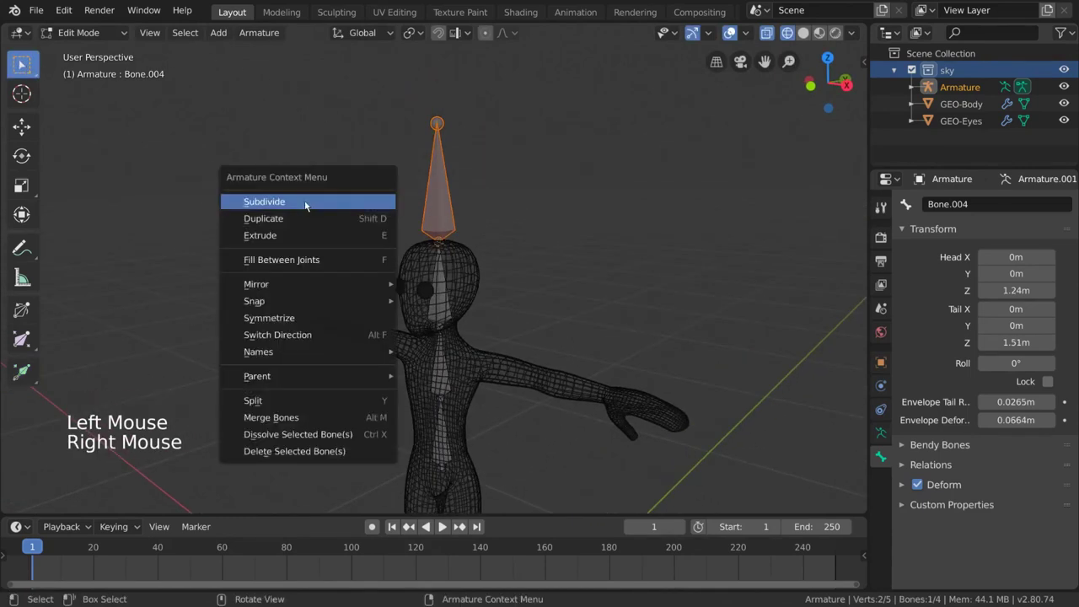
mouse_move(286, 376)
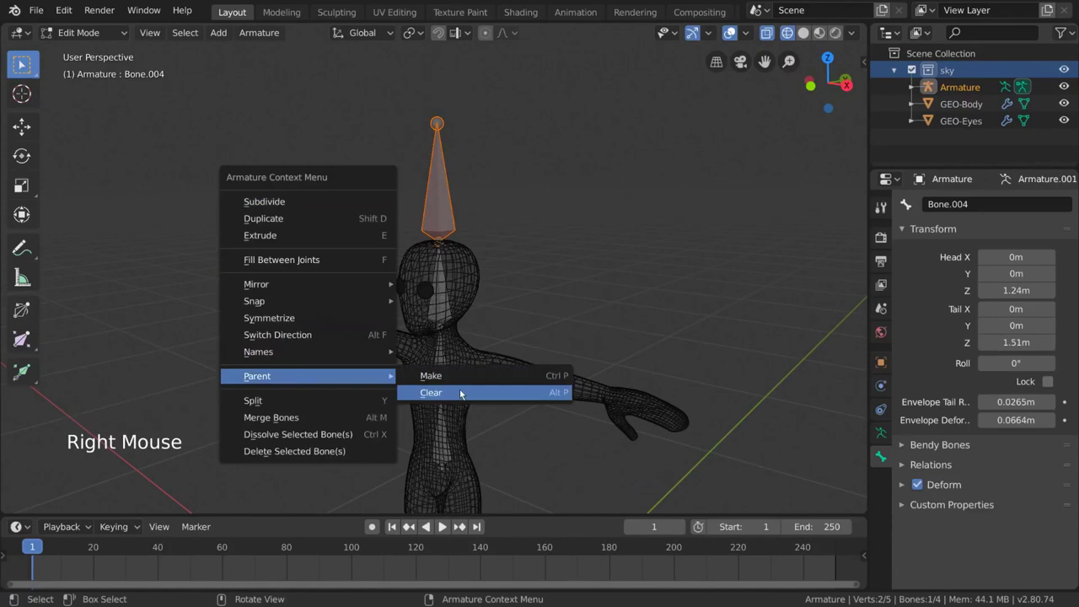
left_click(461, 393)
key("Escape")
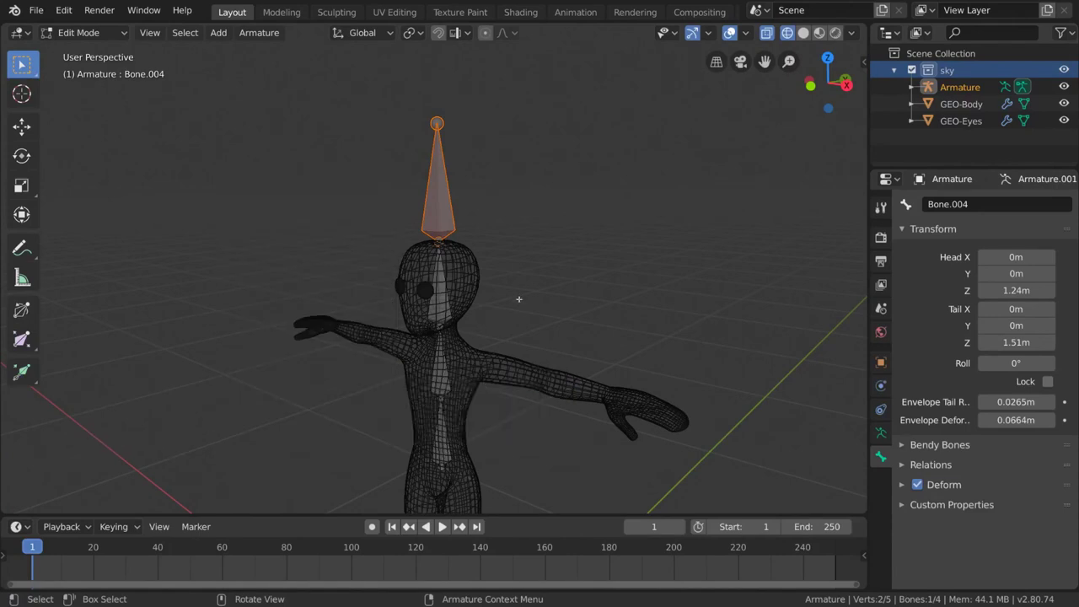
key("alt+p")
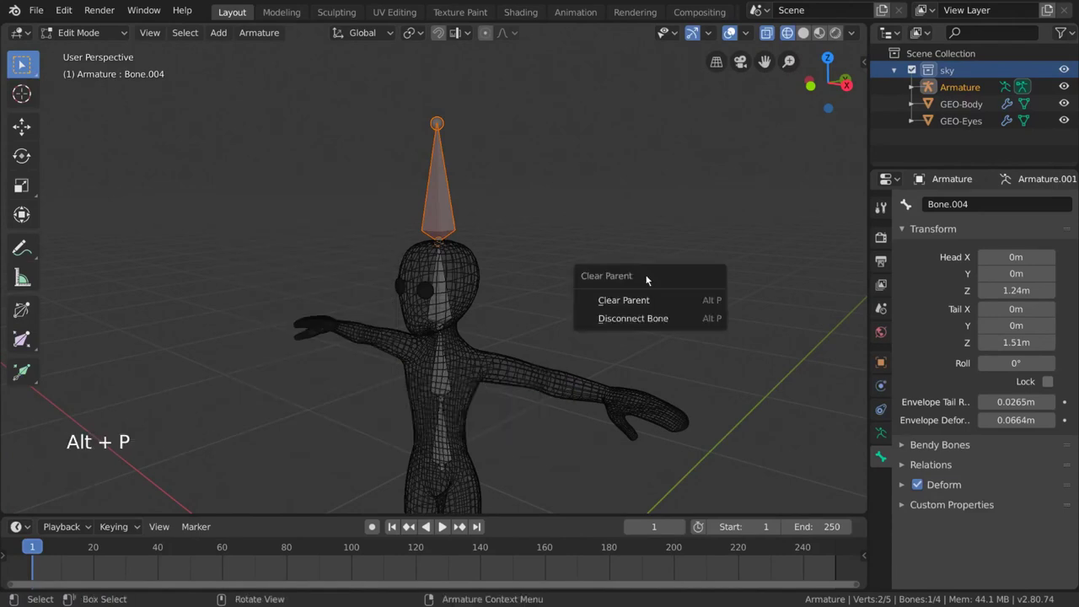
left_click(699, 320)
Move the detached Bone.004 off-centre above the head
middle_click_drag(699, 319, 643, 315)
key("g")
left_click(759, 313)
middle_click_drag(559, 332, 518, 327)
key("g")
left_click(543, 342)
key("Tab")
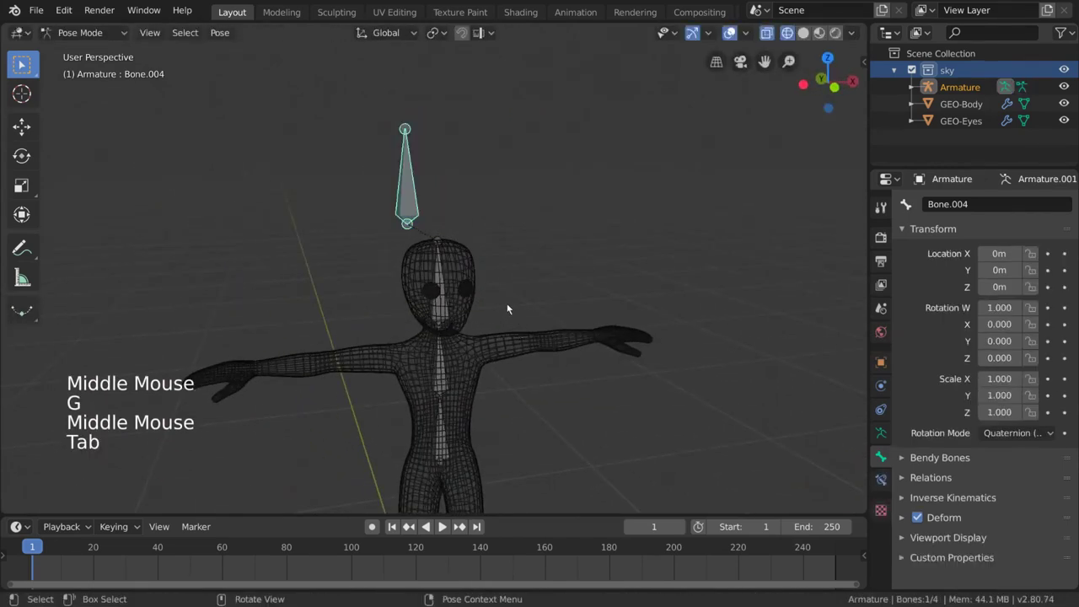
left_click(445, 307)
middle_click_drag(445, 307, 518, 306)
key("r")
key("r")
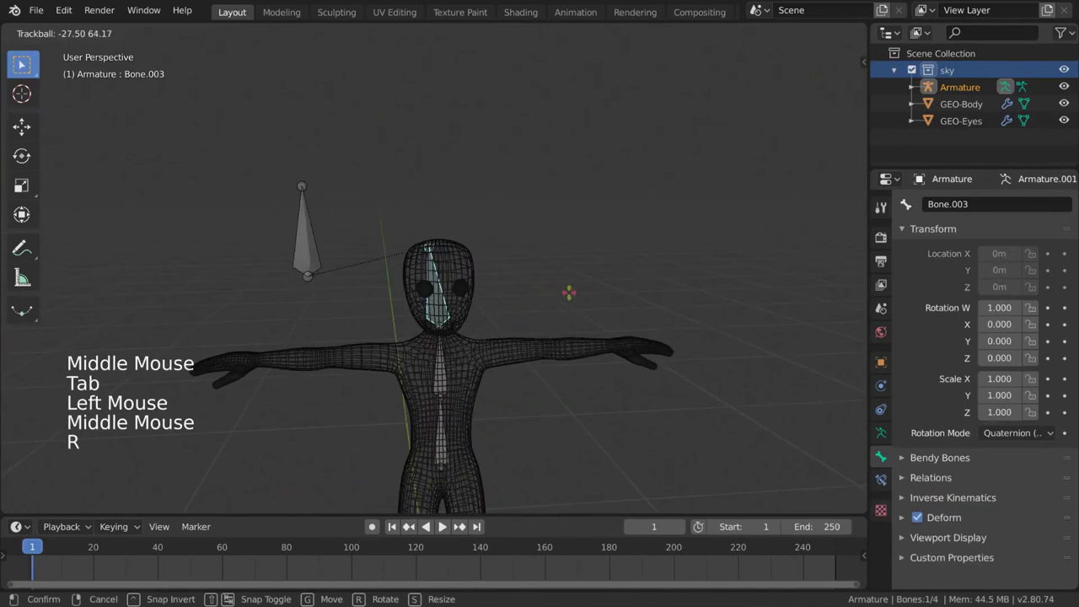
key("Escape")
left_click(440, 377)
key("r")
key("r")
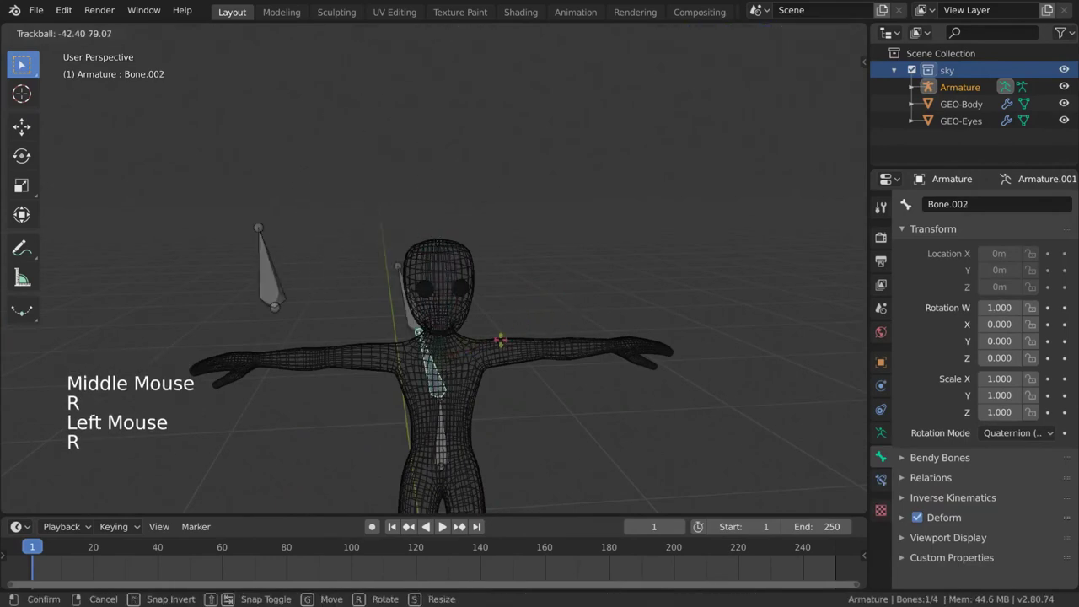
key("Escape")
middle_click_drag(468, 376, 437, 452)
left_click(462, 397)
left_click(437, 452)
key("r")
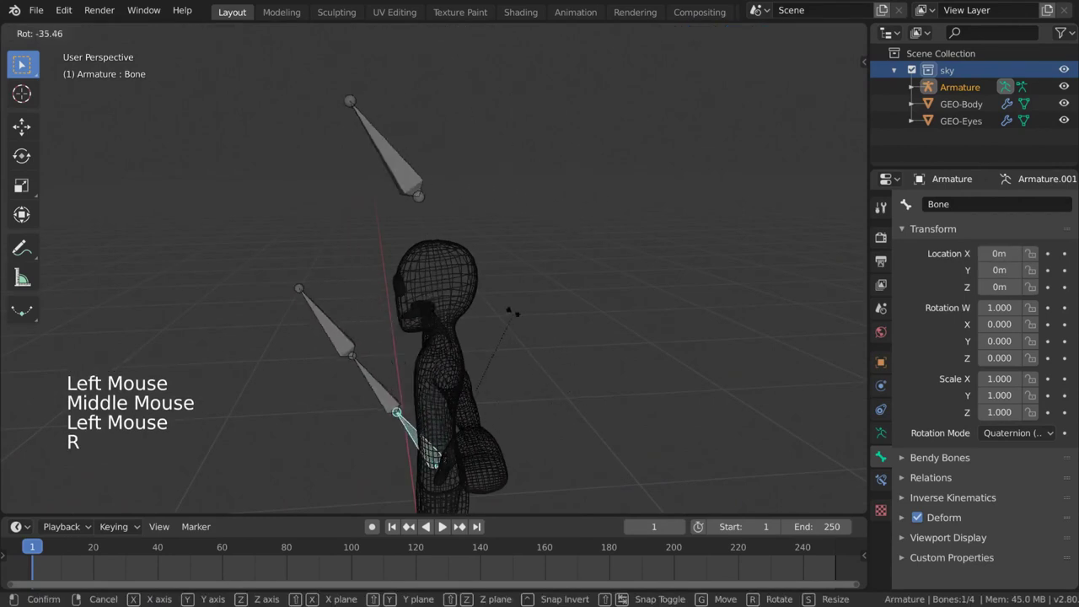
key("Escape")
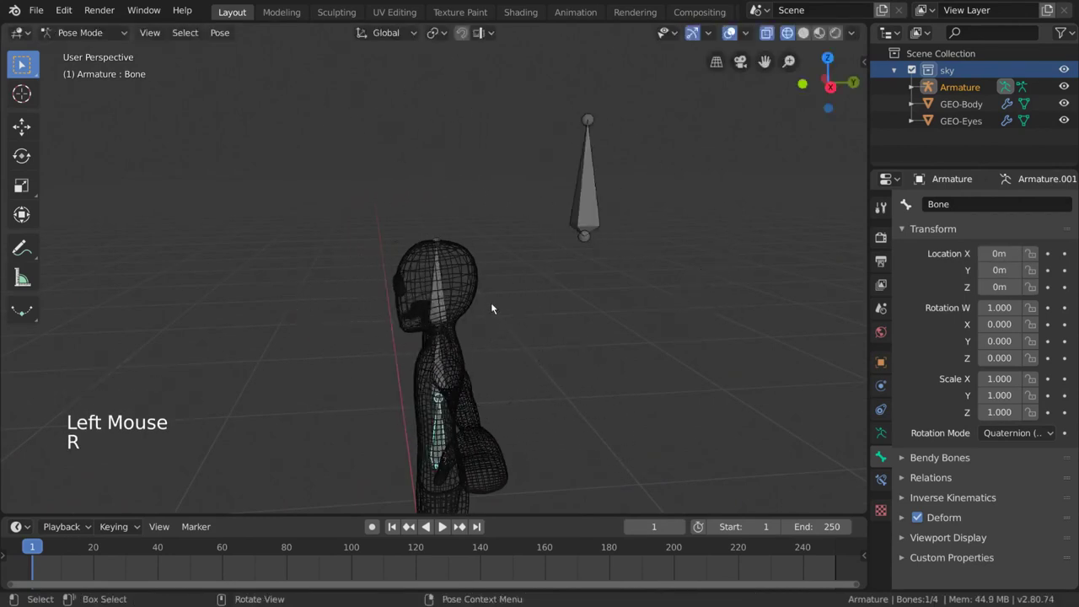
left_click(440, 293)
middle_click_drag(440, 292, 491, 311)
key("r")
key("r")
In Edit Mode, select Bone.004 and fully clear its parent
key("Tab")
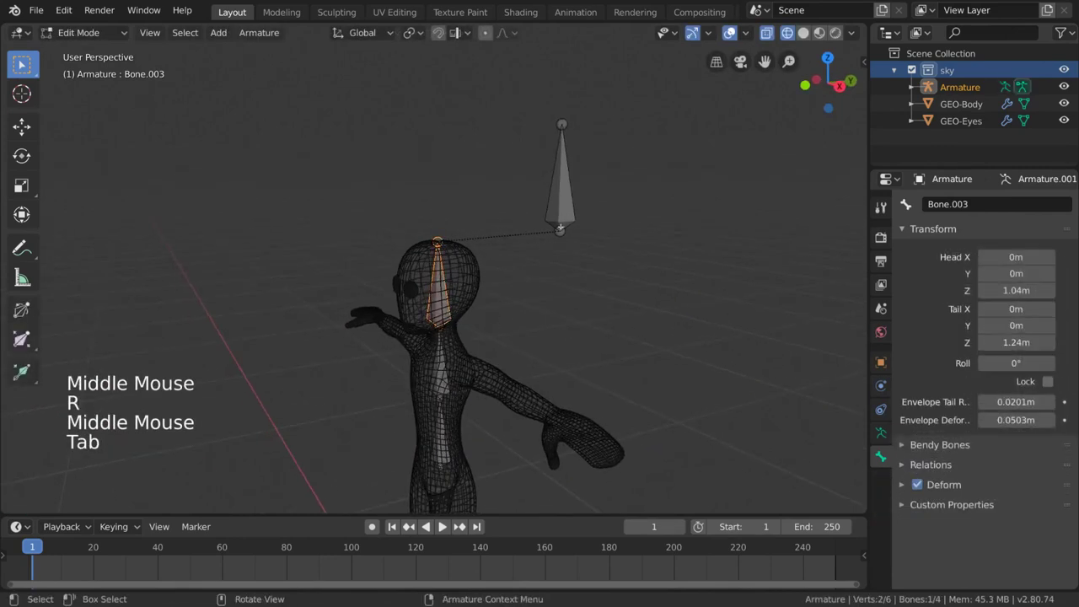
left_click(574, 221)
middle_click_drag(574, 221, 468, 279)
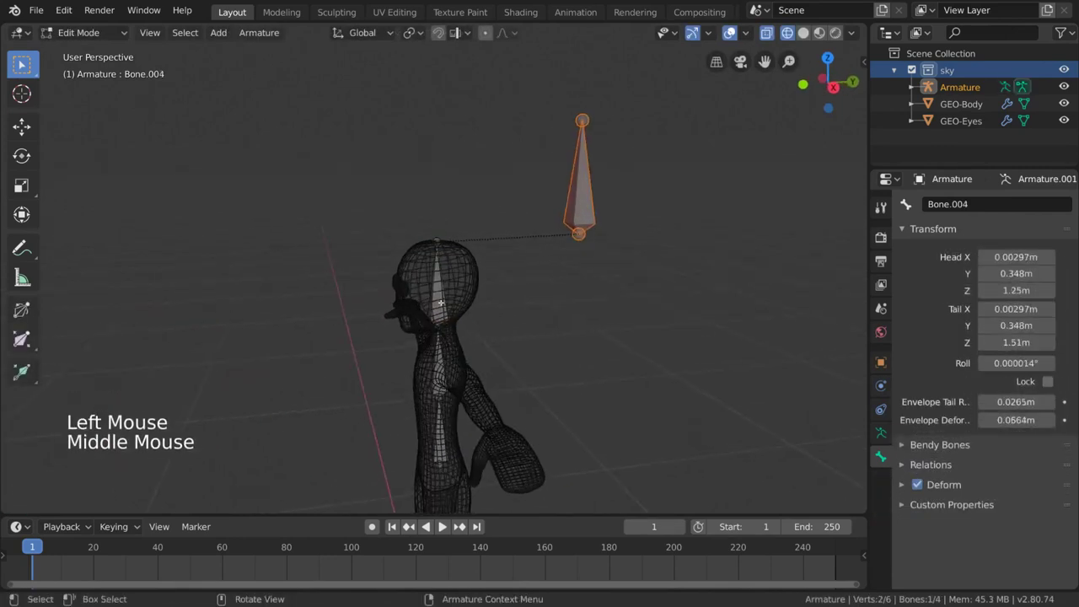
right_click(520, 249)
mouse_move(585, 216)
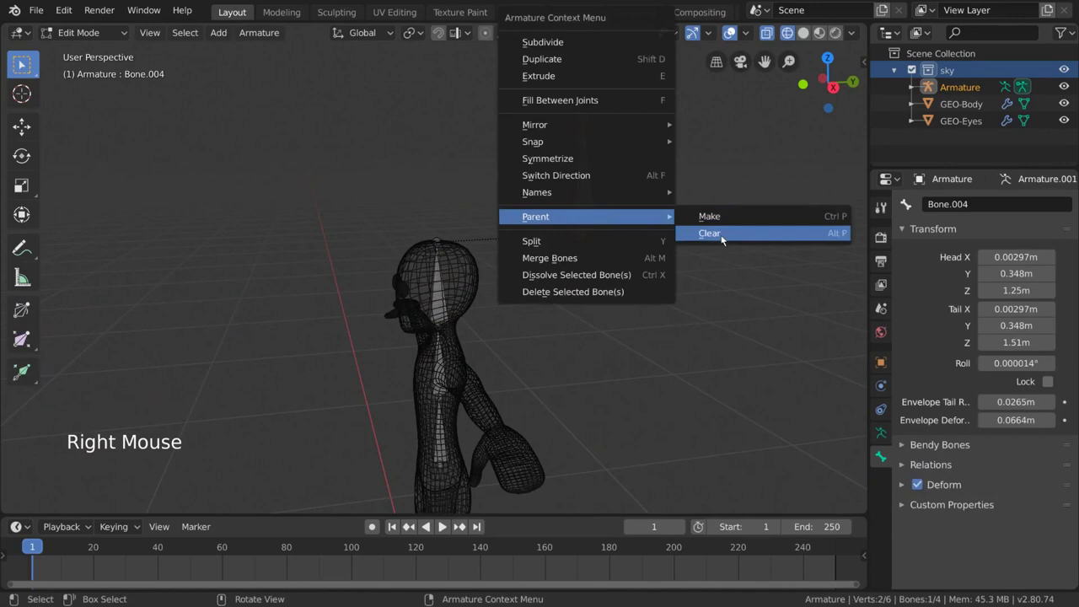
left_click(652, 234)
left_click(727, 217)
Switch to Pose Mode, select chest bone Bone.002, and return to Edit Mode
middle_click_drag(522, 287, 433, 303)
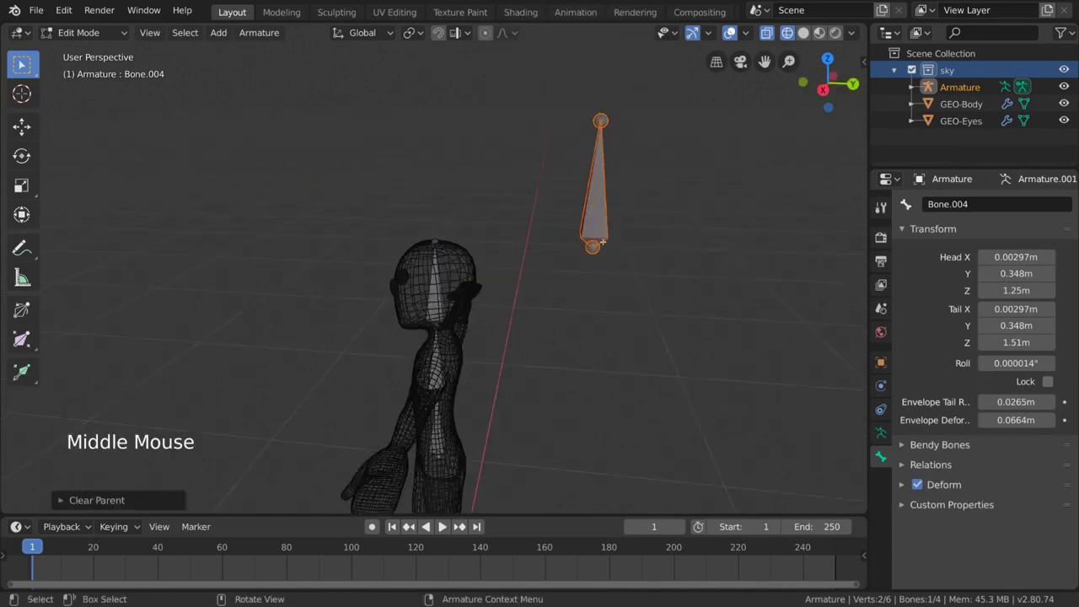
key("Tab")
left_click(432, 303)
key("Tab")
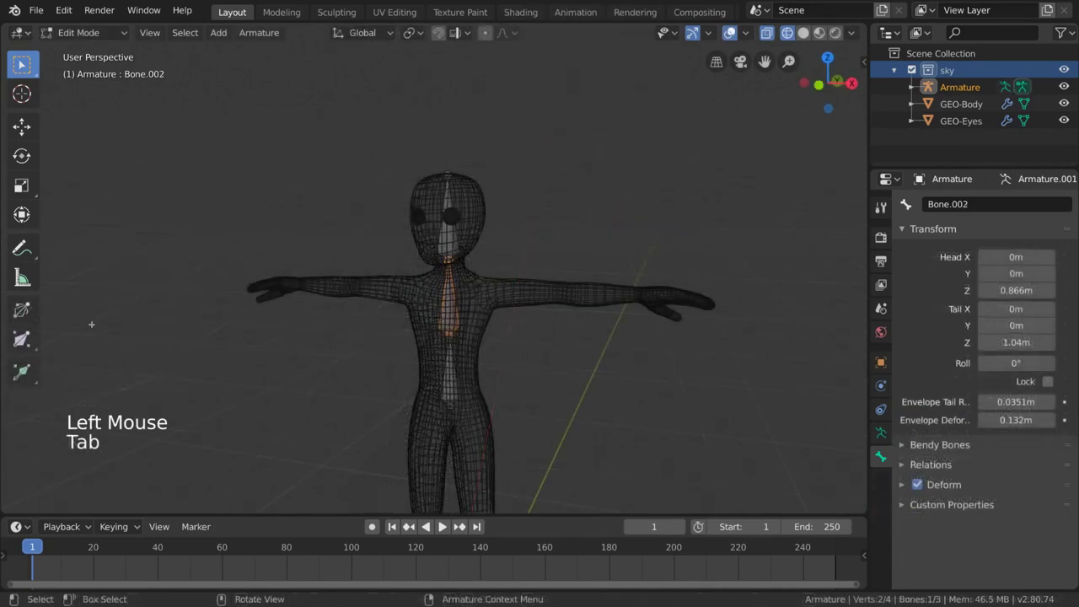
Roll head bone Bone.003 around its axis with the Roll tool, then undo it
left_click(24, 311)
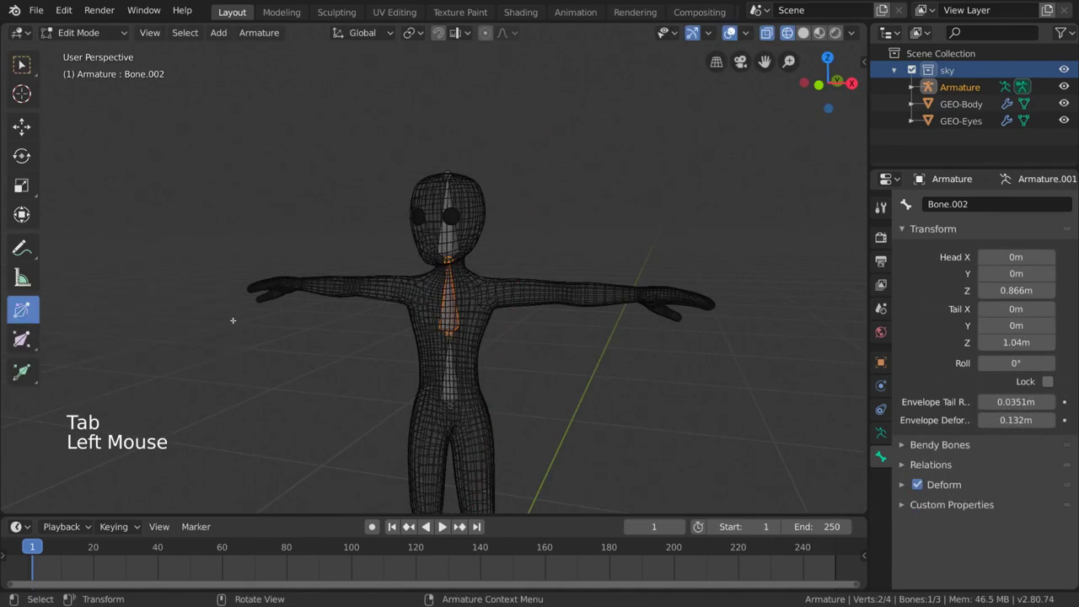
middle_click_drag(448, 324, 494, 285)
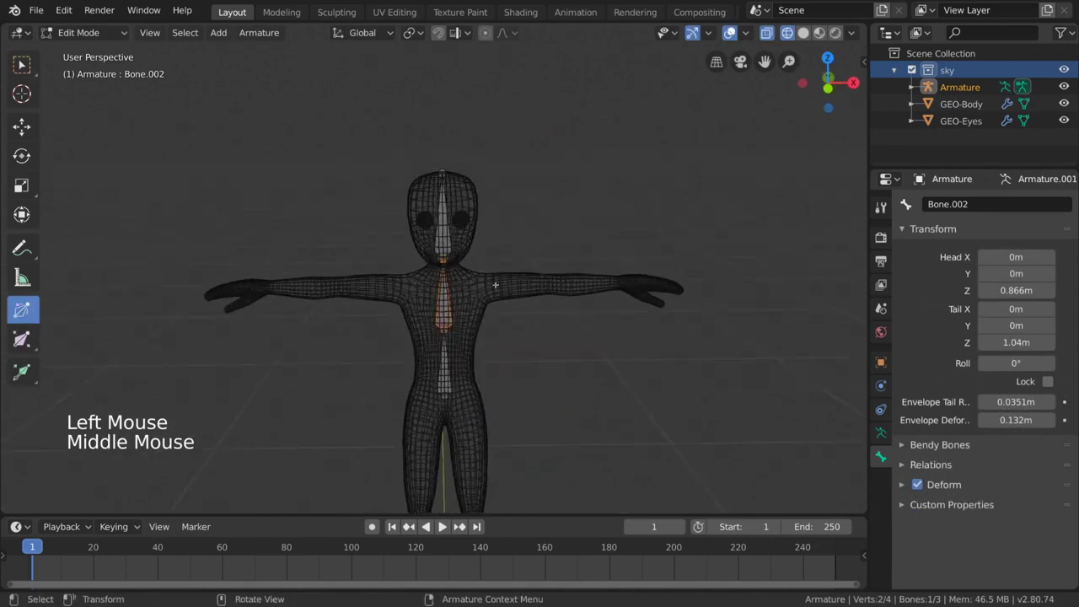
left_click(438, 211)
scroll(438, 210, "up", 3)
middle_click_drag(438, 210, 506, 270, "shift")
middle_click_drag(506, 270, 742, 329)
mouse_move(595, 340)
left_mouse_down()
mouse_move(589, 361)
mouse_move(632, 342)
mouse_move(670, 291)
mouse_move(663, 278)
mouse_move(552, 394)
mouse_move(607, 352)
left_mouse_up()
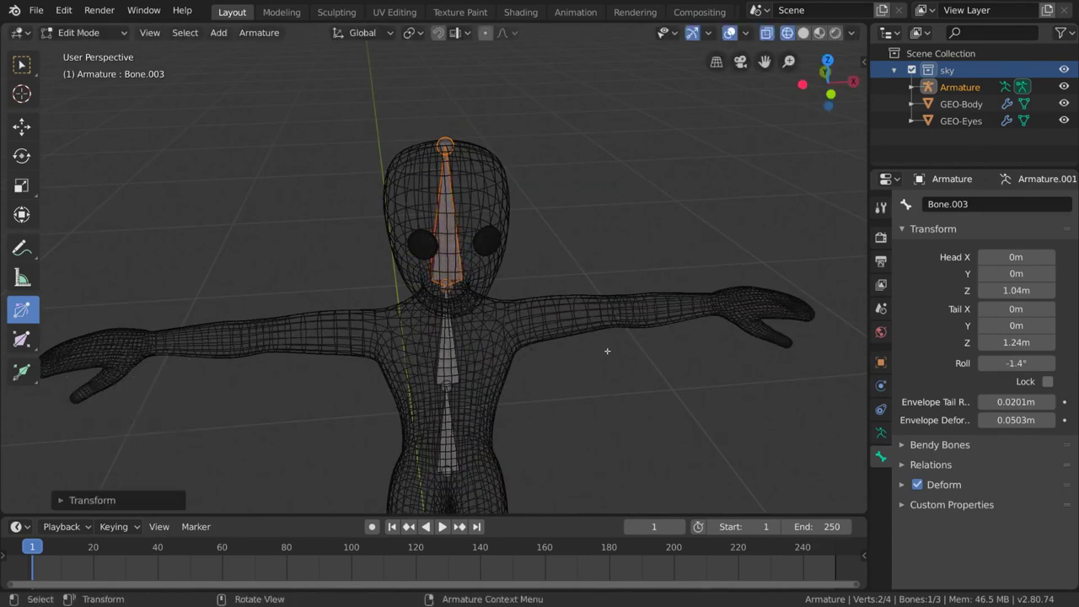
key("ctrl+z")
middle_click_drag(596, 361, 494, 356)
scroll(591, 339, "down", 1)
In Pose Mode, select the spine bones and start a rotation, then cancel it
key("Tab")
scroll(494, 356, "down", 1)
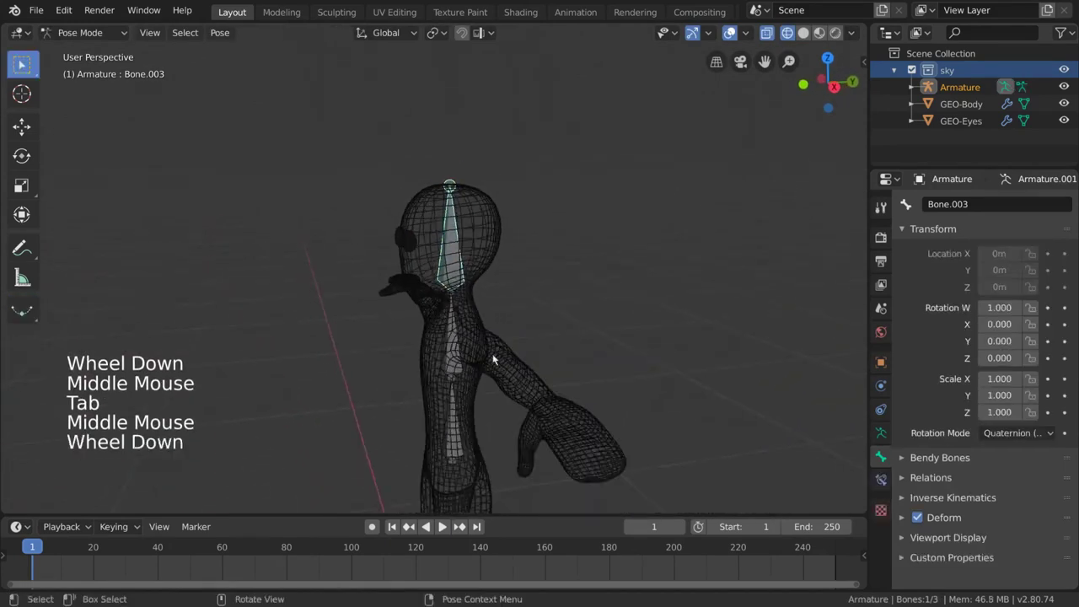
left_click(452, 337, "shift")
left_click(453, 414, "shift")
middle_click_drag(453, 413, 502, 362, "shift")
key("r")
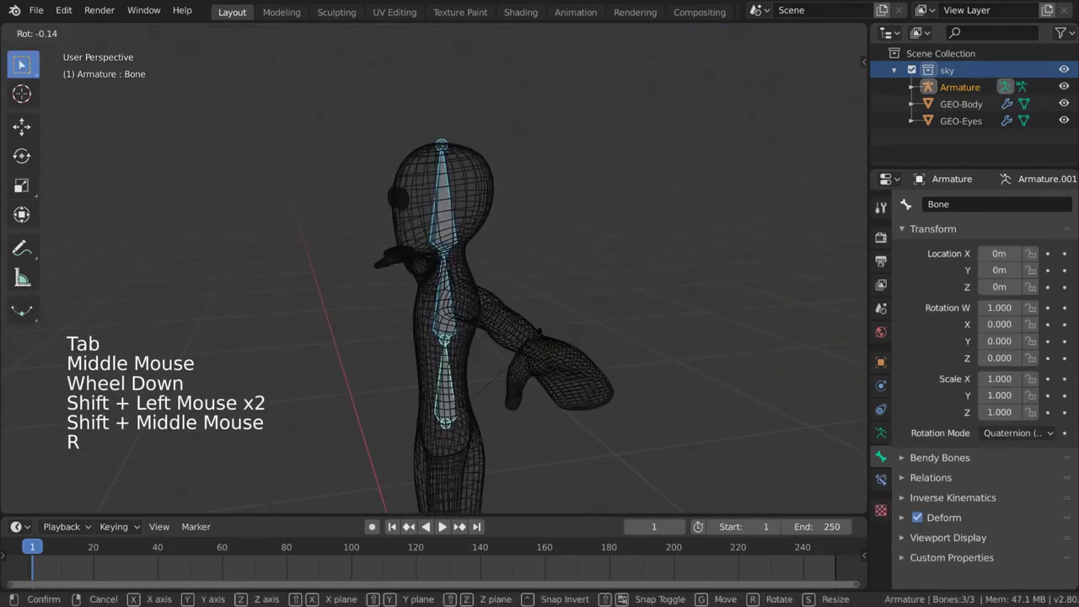
right_click(444, 301)
Rotate chest bone Bone.002, then head bone Bone.003, around the X axis
left_click(444, 301)
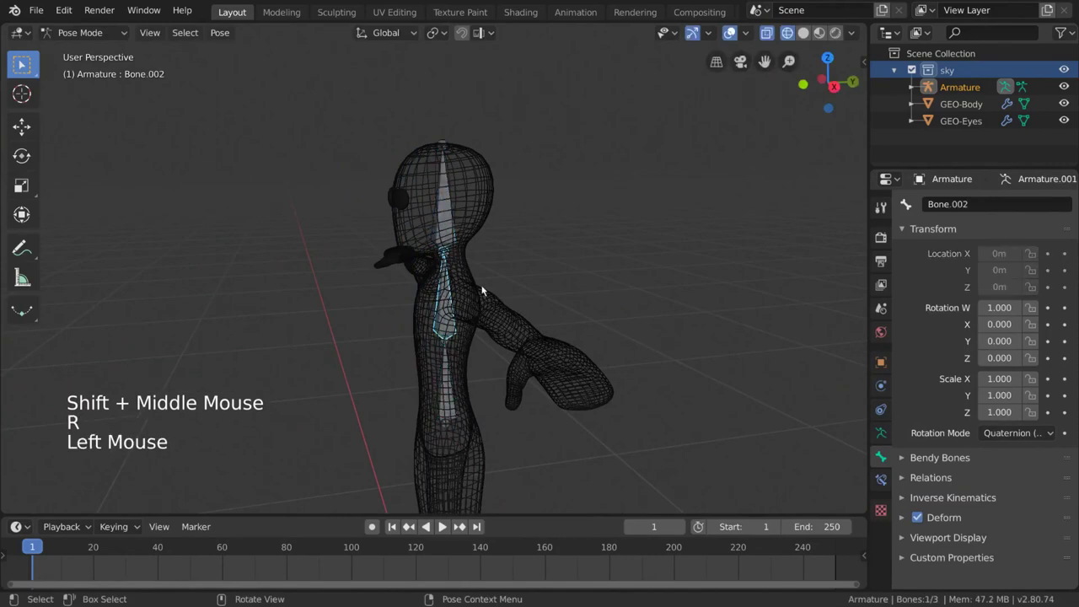
key("r")
key("x")
left_click(377, 240)
left_click(377, 239)
key("r")
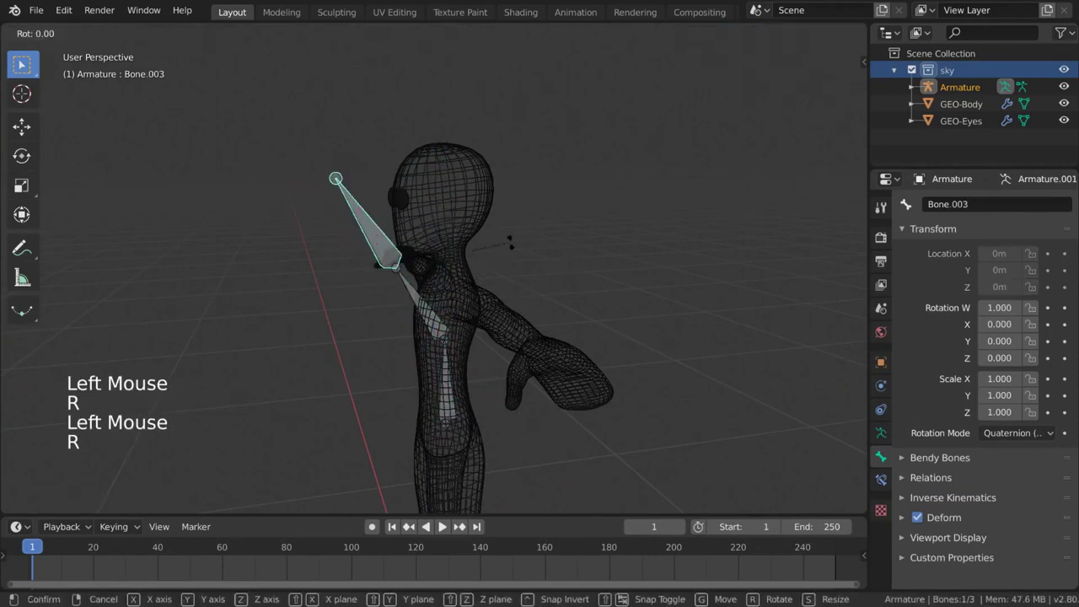
key("x")
left_click(494, 301)
middle_click_drag(494, 301, 548, 285)
Clear the test rotations on the head and chest bones with Alt+R
key("alt+r")
left_click(439, 328)
key("alt+r")
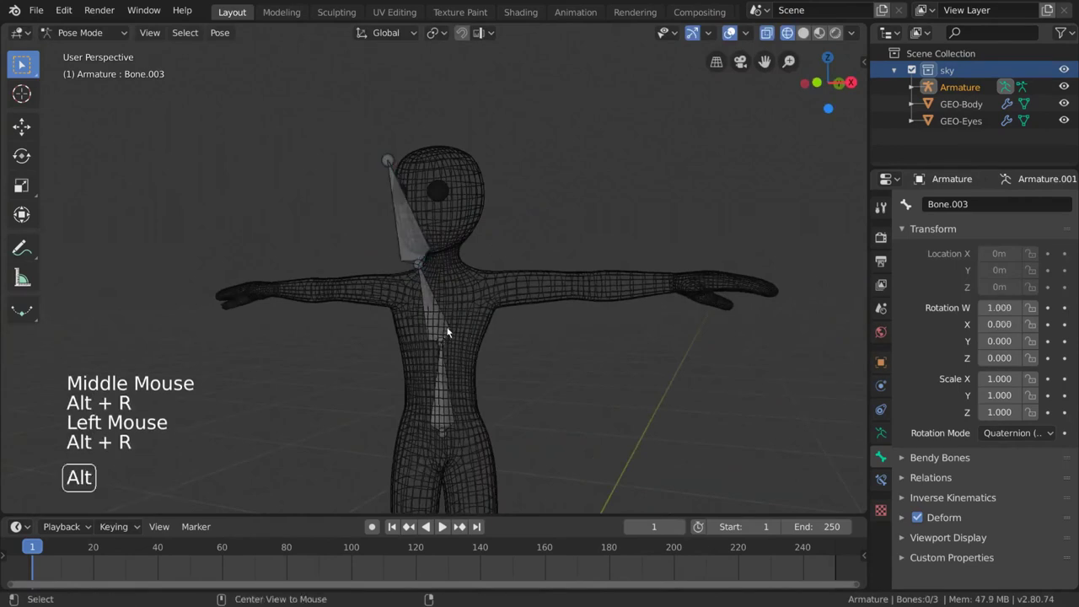
left_click(436, 325)
left_click(429, 299)
key("alt+r")
middle_click_drag(467, 344, 519, 354)
Enable Viewport Display > Axes in the Armature data properties
scroll(517, 356, "down", 2)
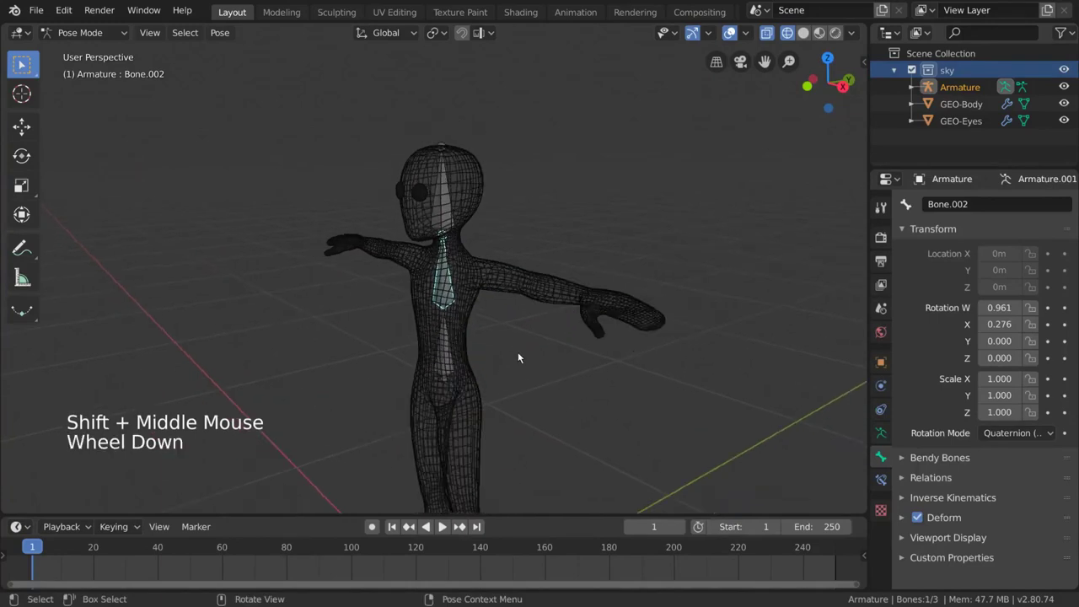
left_click(881, 434)
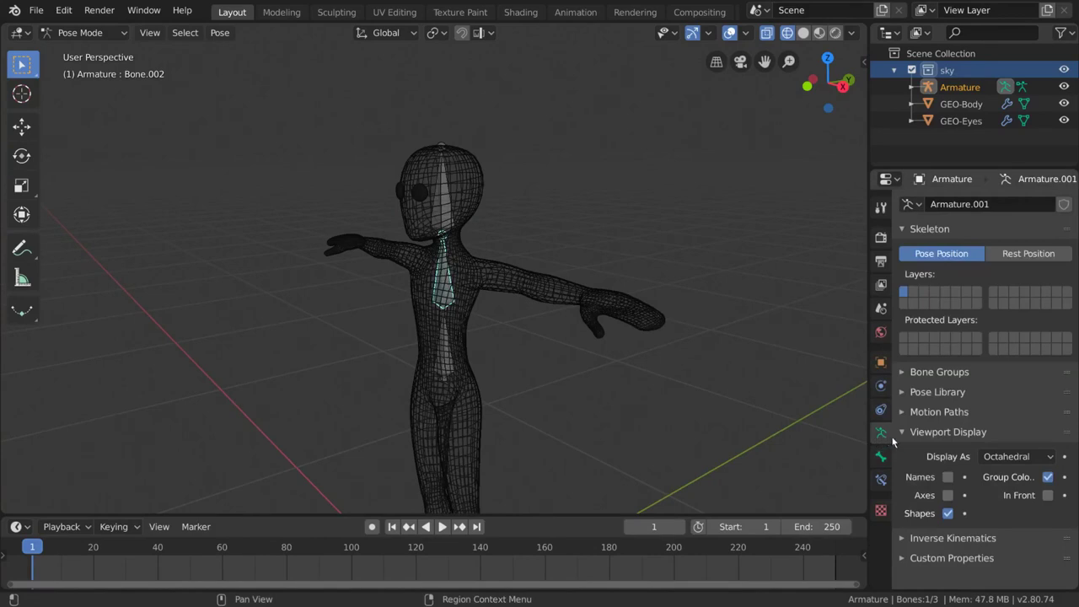
left_click(948, 496)
middle_click_drag(498, 236, 272, 215)
scroll(496, 253, "up", 2)
key("Tab")
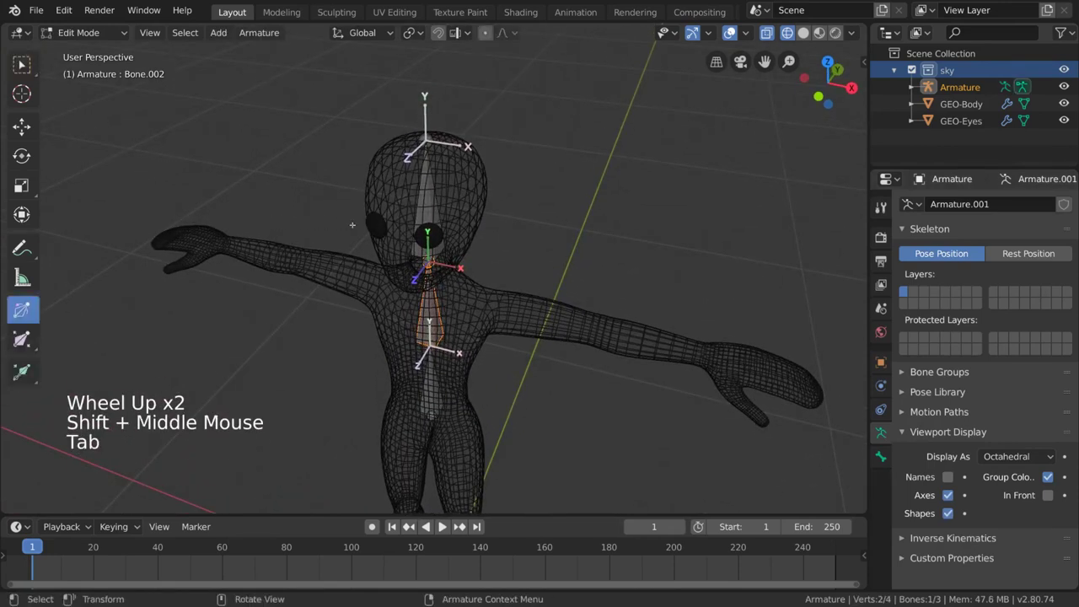
left_click_drag(522, 331, 526, 329)
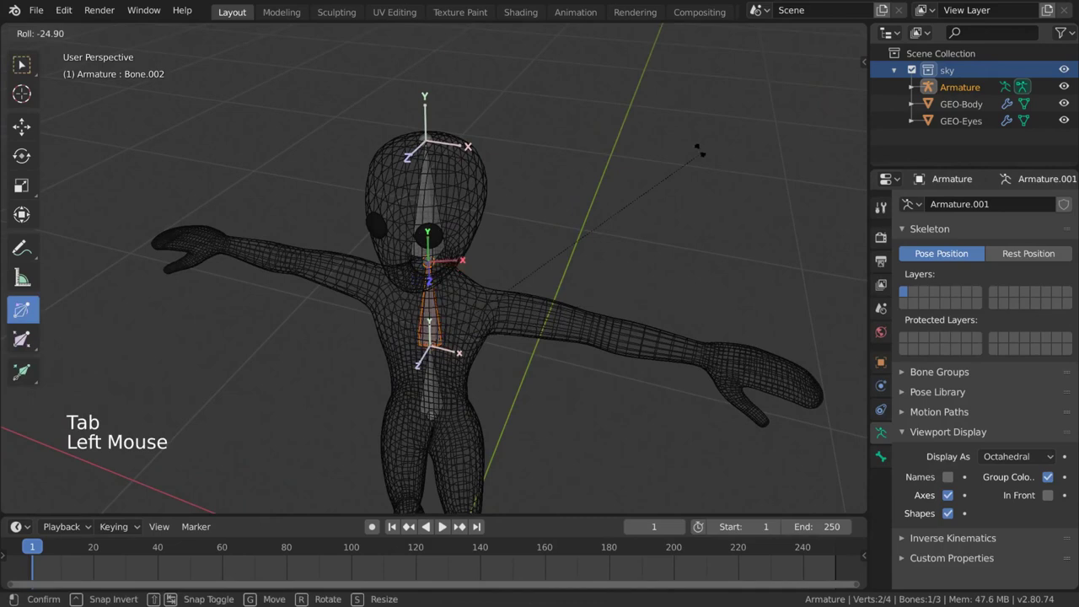
left_click_drag(699, 150, 642, 342)
left_click_drag(327, 406, 561, 164)
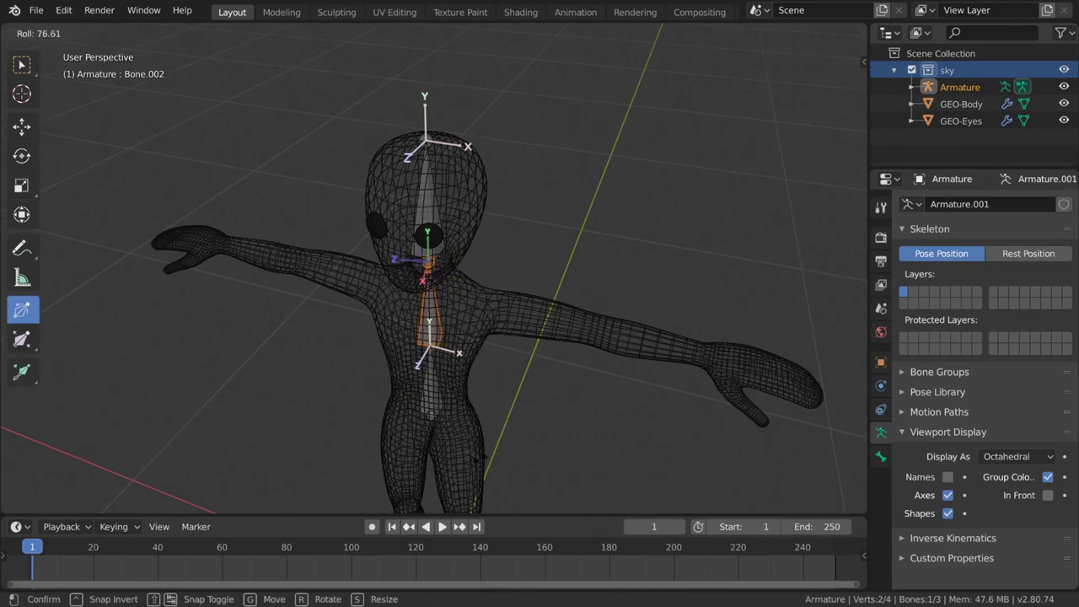
left_click_drag(506, 362, 489, 379)
key("ctrl+z")
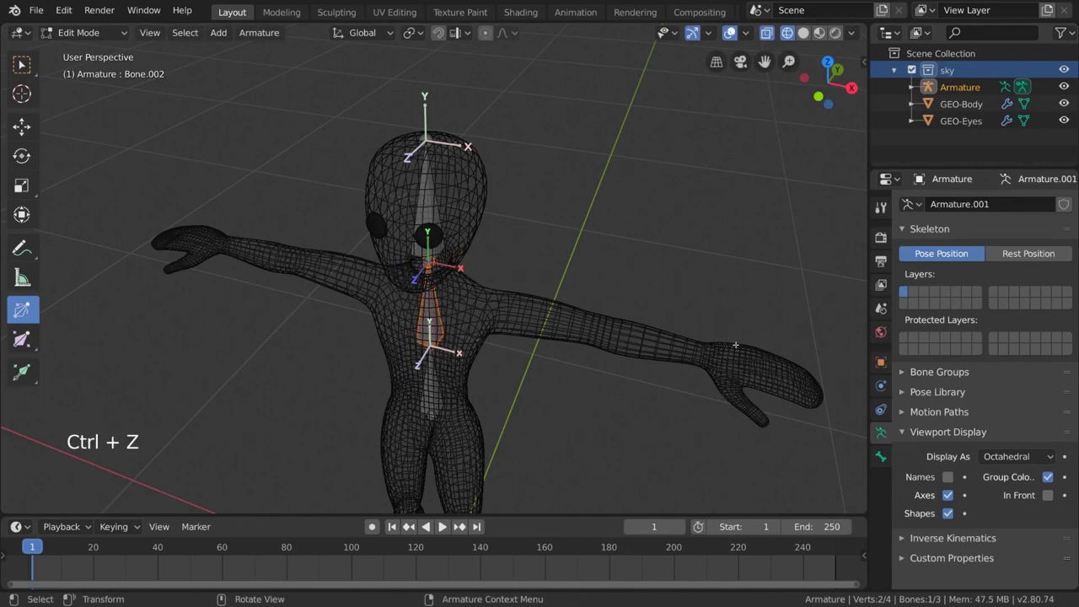
In Bone properties, try different Roll values, including 90°, for Bone.002, then reset it to 0°
left_click(880, 458)
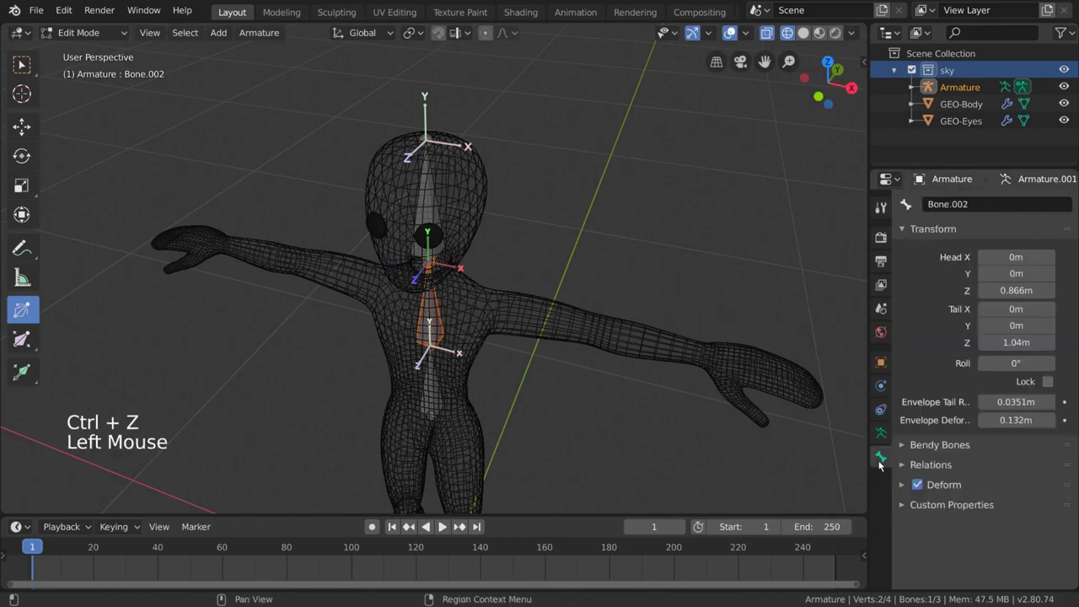
left_click(1016, 362)
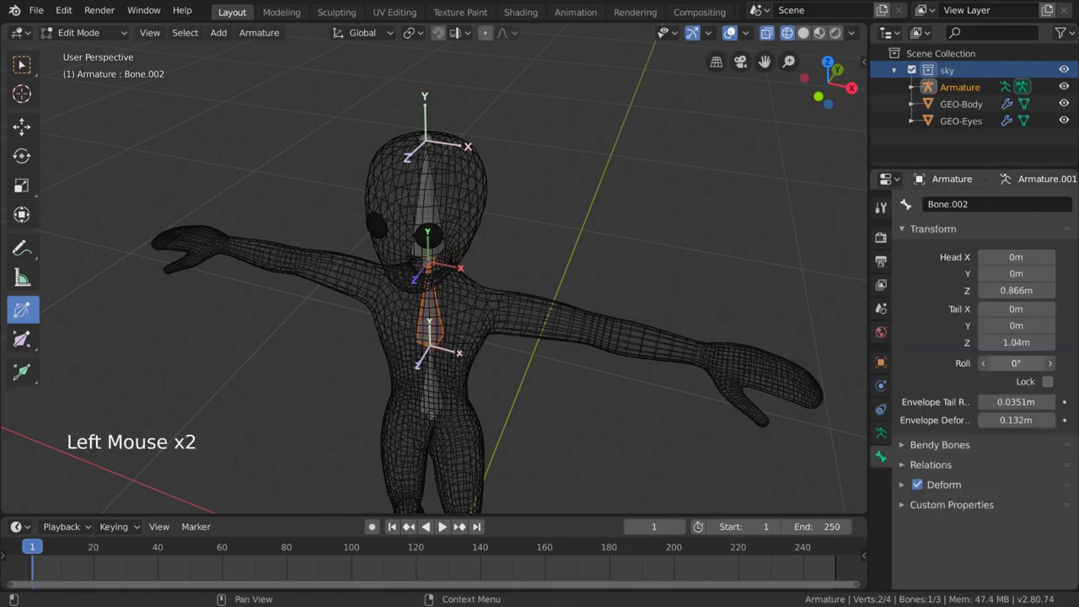
mouse_move(1015, 362)
left_mouse_down()
mouse_move(1053, 362)
mouse_move(1007, 363)
left_mouse_up()
left_click(1016, 363)
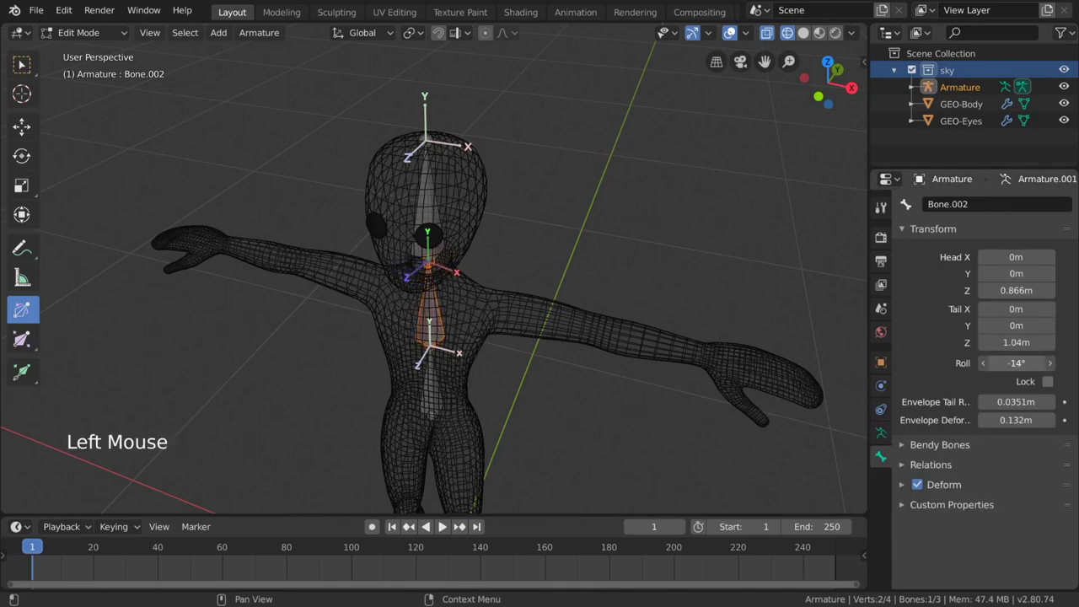
type("90")
key("Return")
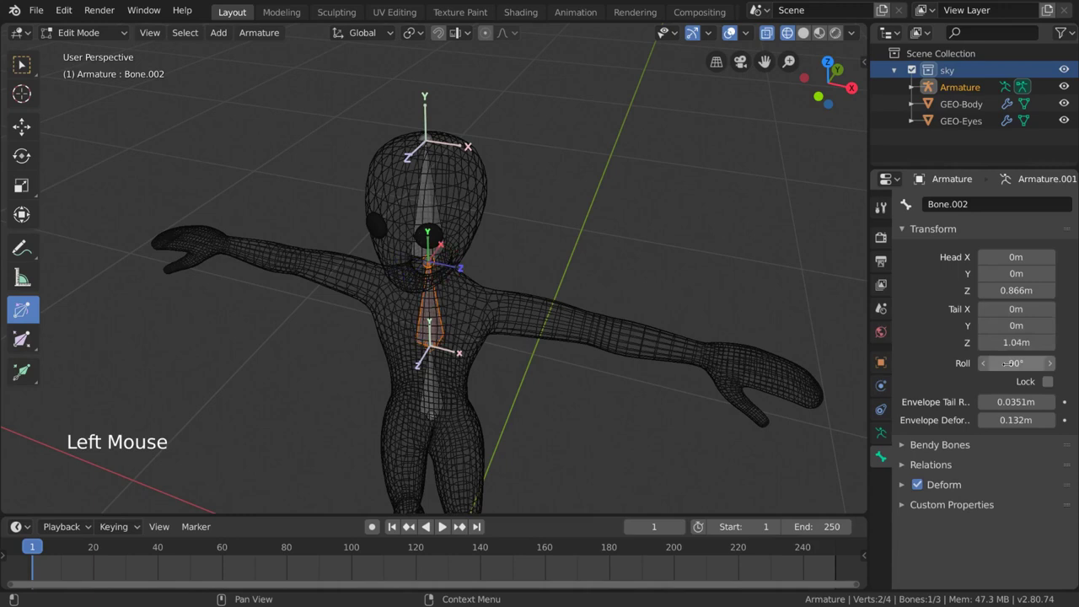
double_click(1006, 364)
type("0")
key("Return")
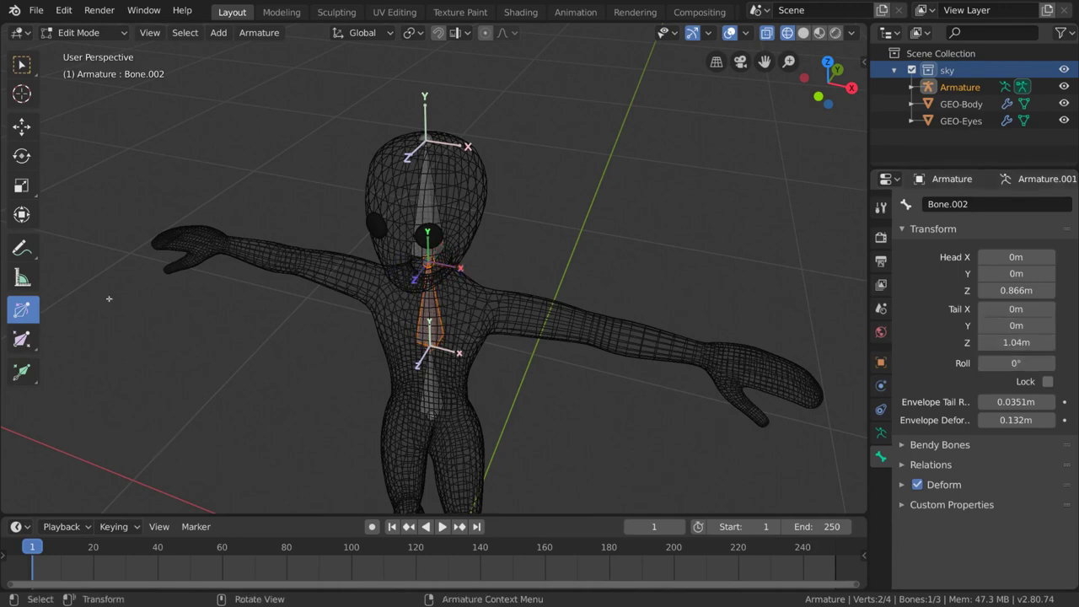
Enlarge Bone.002's display size with the Bone Size tool, then undo it
left_click(22, 341)
middle_click_drag(368, 341, 573, 309)
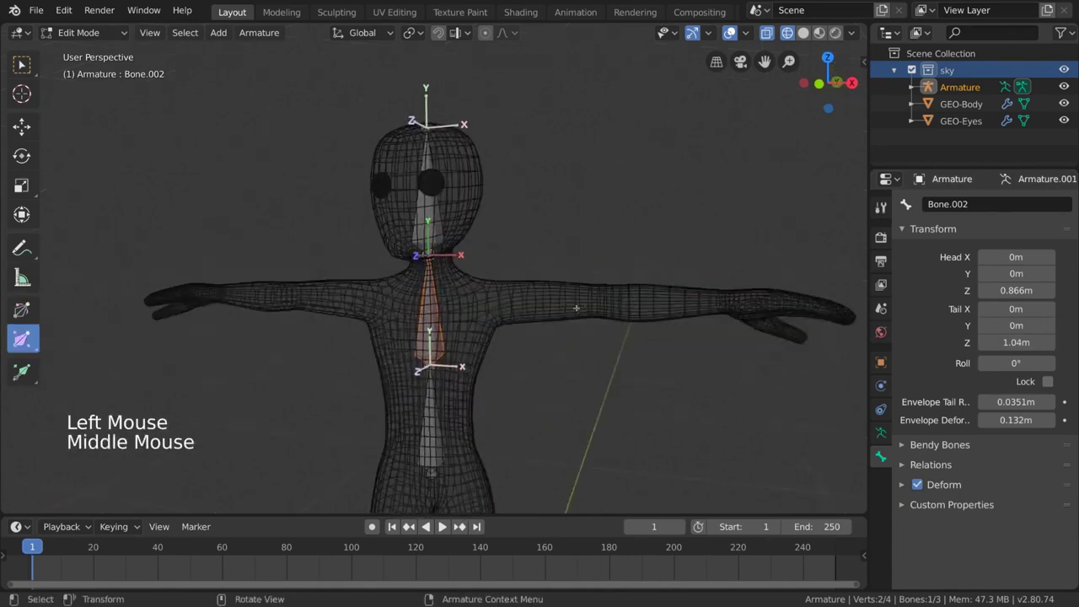
left_click_drag(573, 309, 576, 311)
left_click_drag(843, 279, 726, 305)
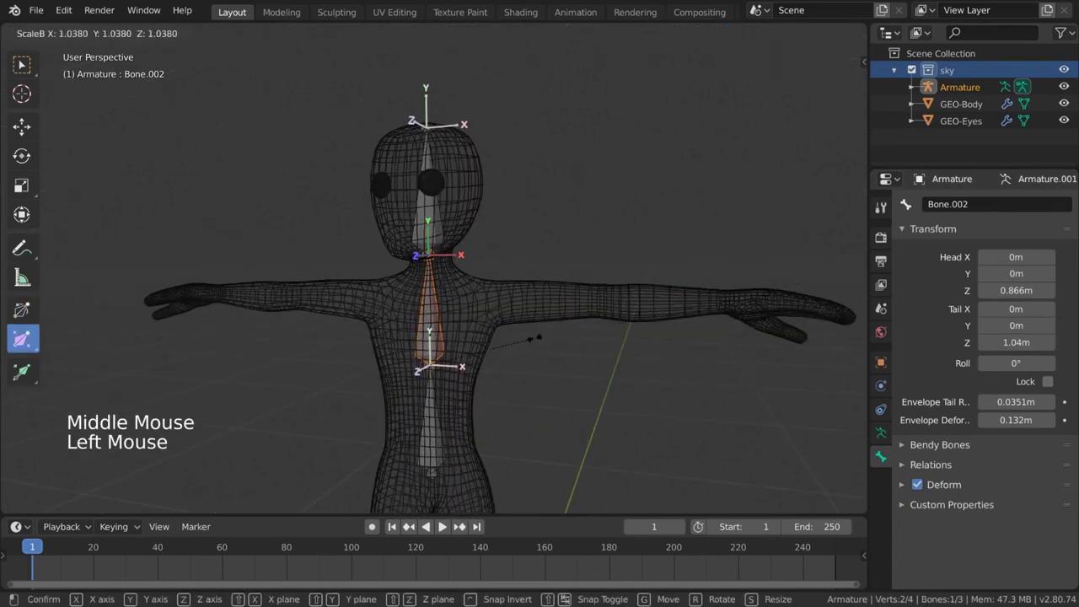
left_click_drag(536, 338, 816, 236)
left_click_drag(698, 284, 753, 206)
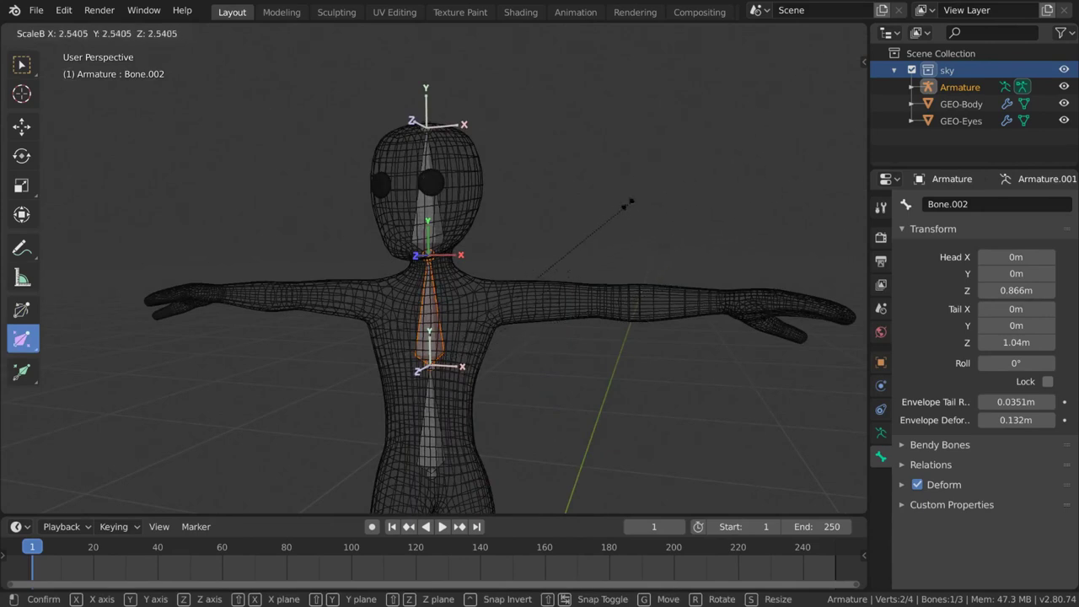
left_click_drag(628, 202, 625, 228)
key("ctrl+z")
middle_click_drag(626, 306, 645, 291)
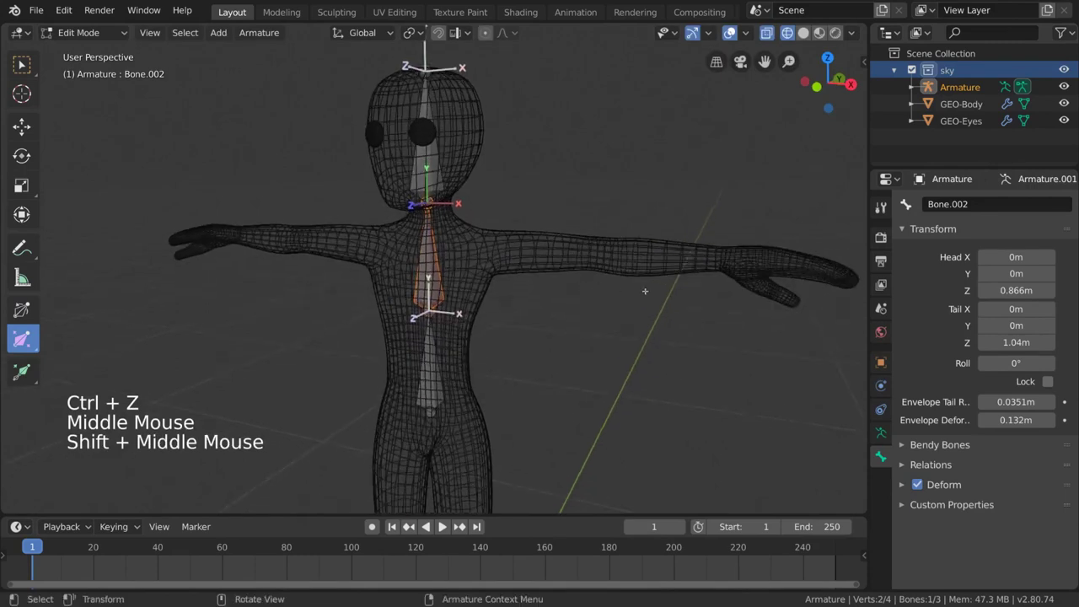
Display the armature's bones as B-Bone and resize the chest bone's box
left_click(880, 432)
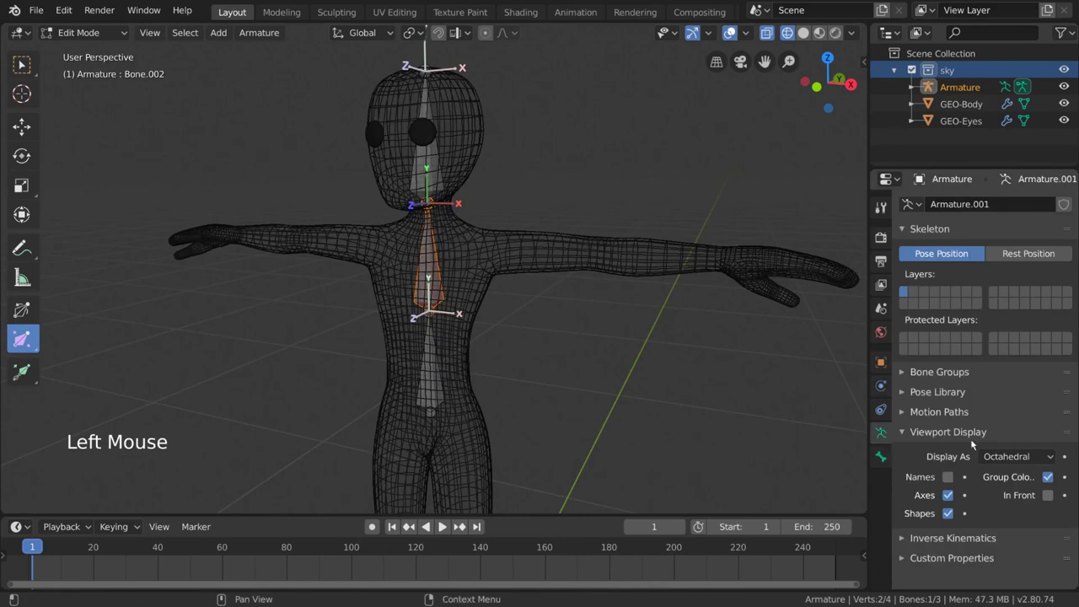
left_click(1048, 458)
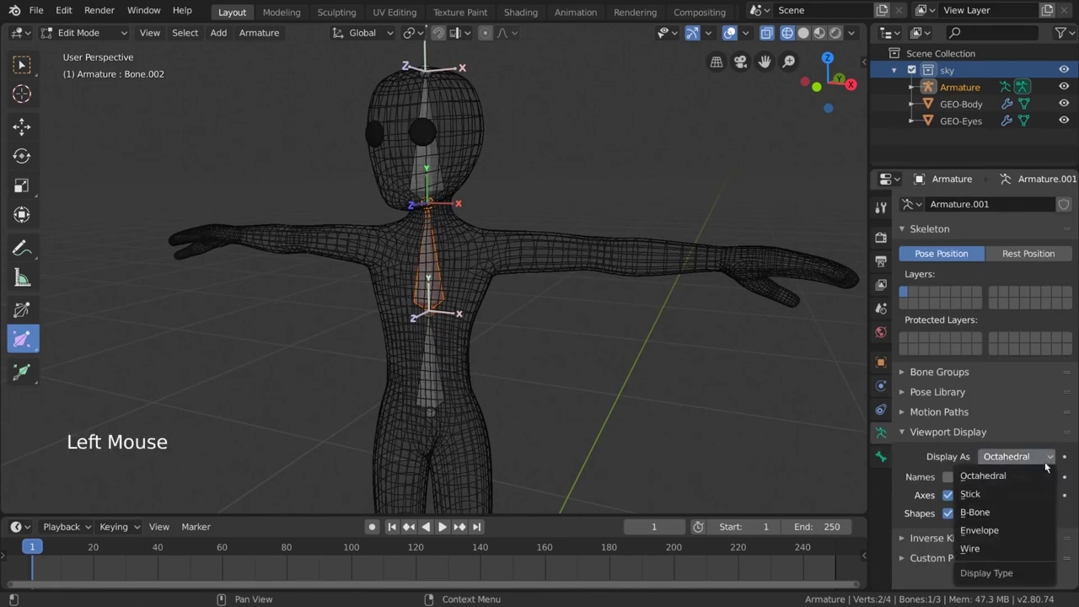
left_click(1035, 520)
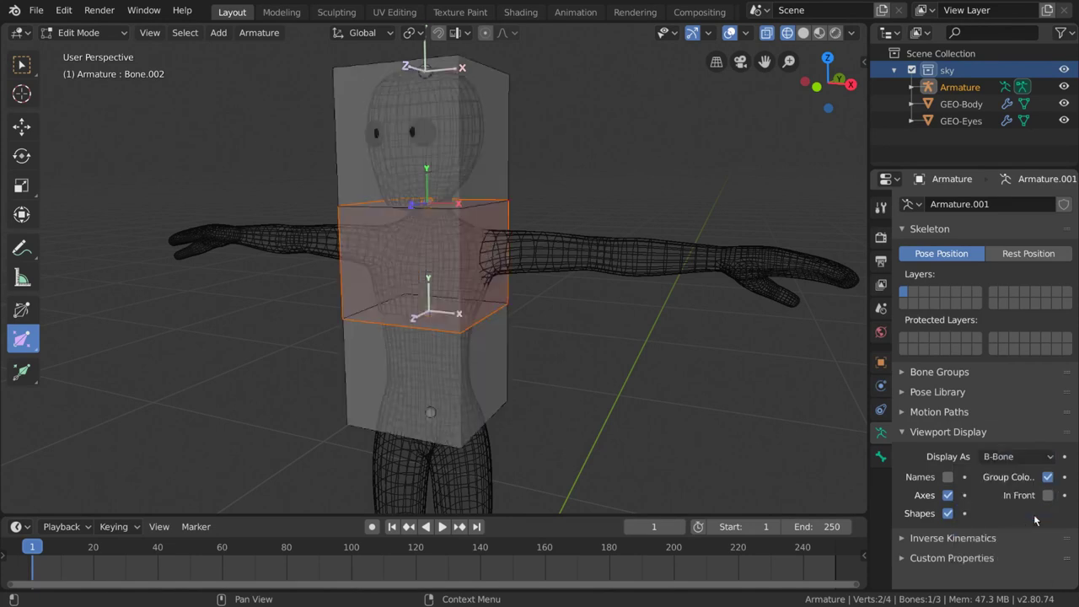
middle_click_drag(725, 290, 677, 295)
left_click_drag(584, 360, 564, 320)
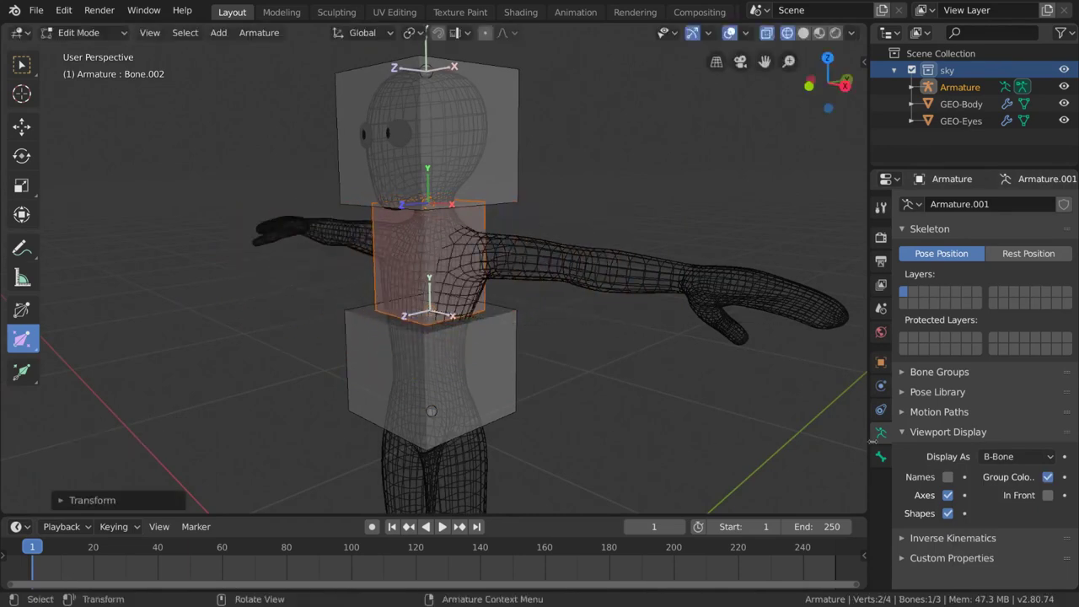
Switch to Envelope display, enlarge the envelopes, then return to Octahedral
left_click(1017, 456)
left_click(976, 535)
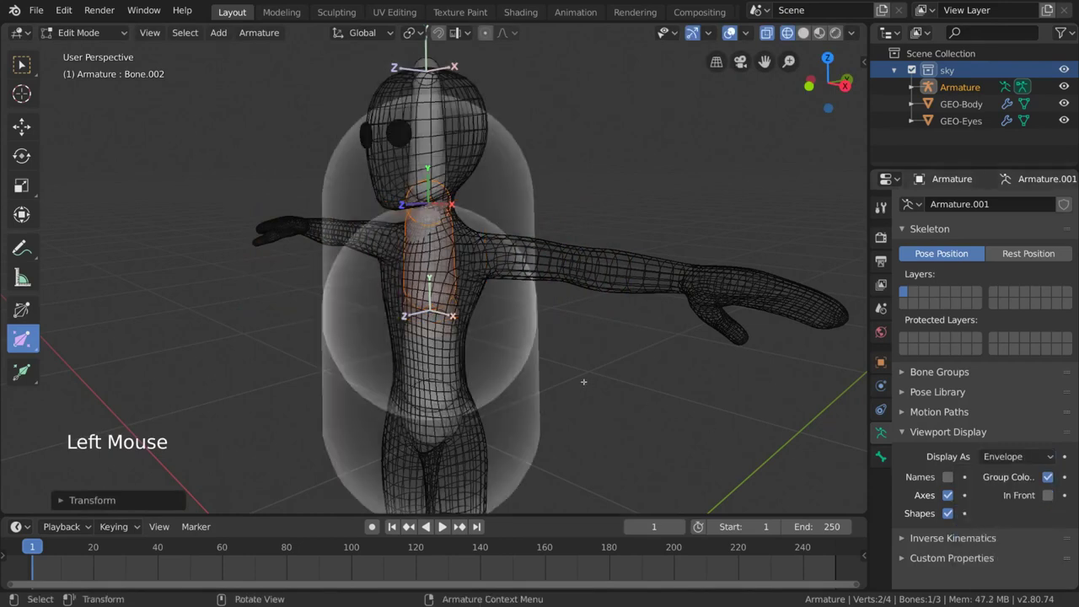
left_click_drag(607, 352, 687, 371)
left_click(995, 456)
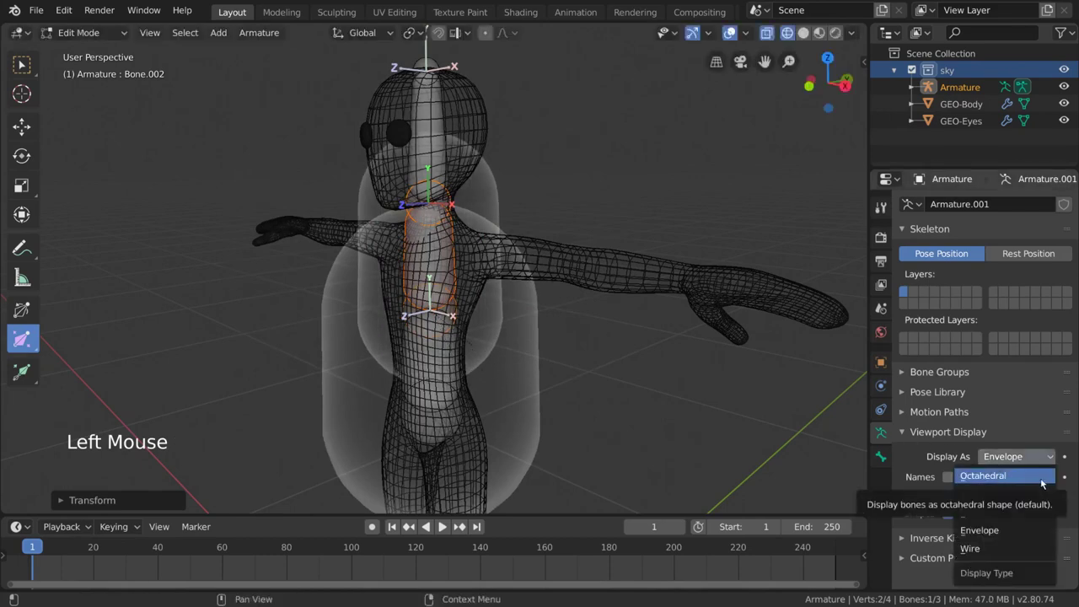
left_click(1041, 481)
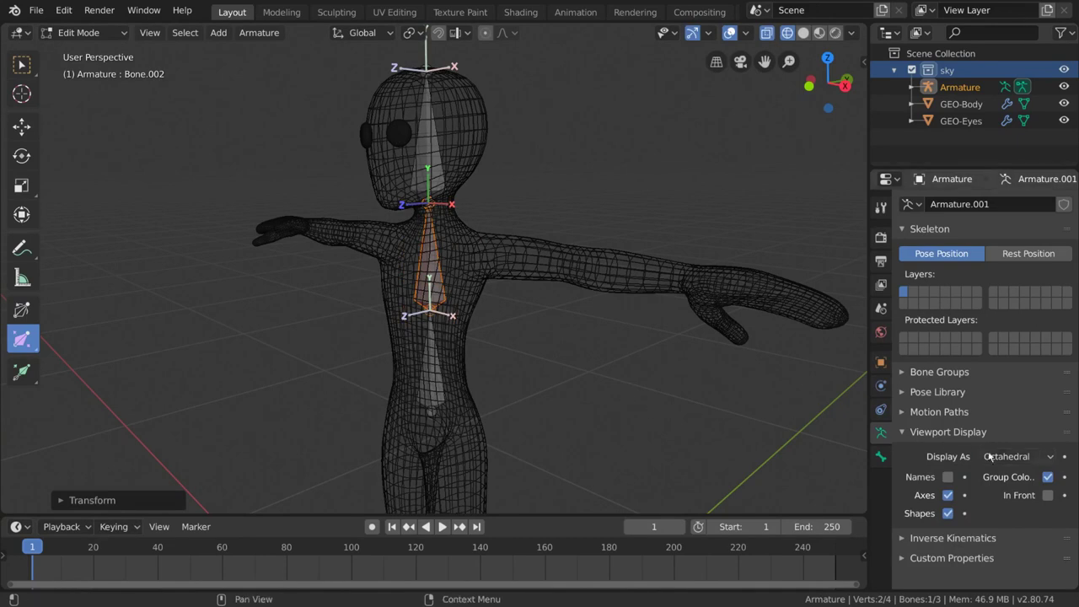
Try the Stick display style, then reopen the Display As list
left_click(1005, 457)
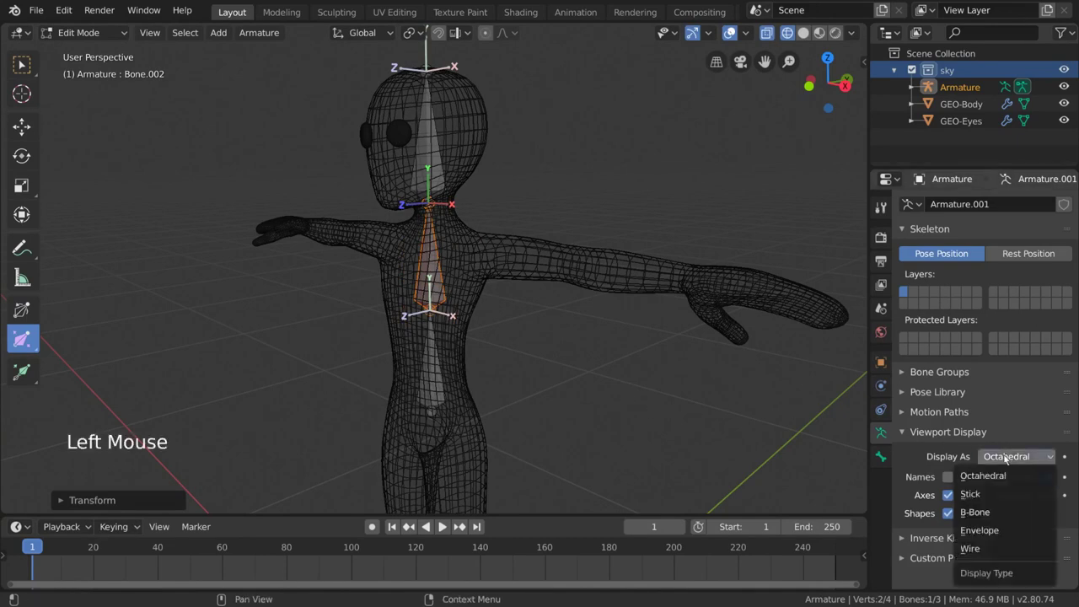
left_click(1030, 498)
middle_click_drag(711, 365, 688, 332)
scroll(703, 332, "down", 2)
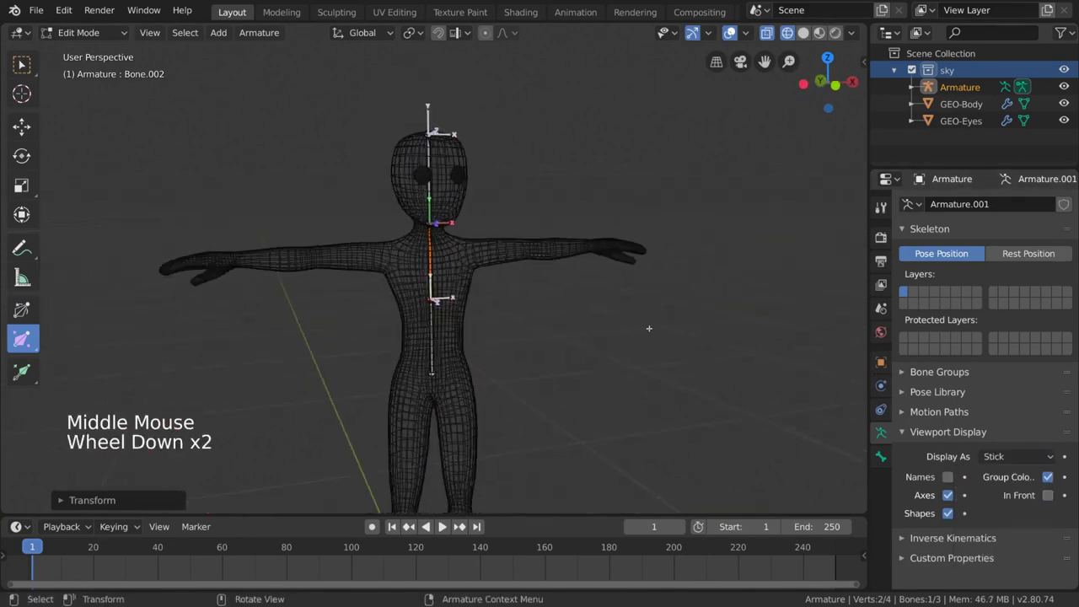
left_click(1018, 457)
Switch the bones back to octahedral display and put the armature in Pose Mode
left_click(1012, 474)
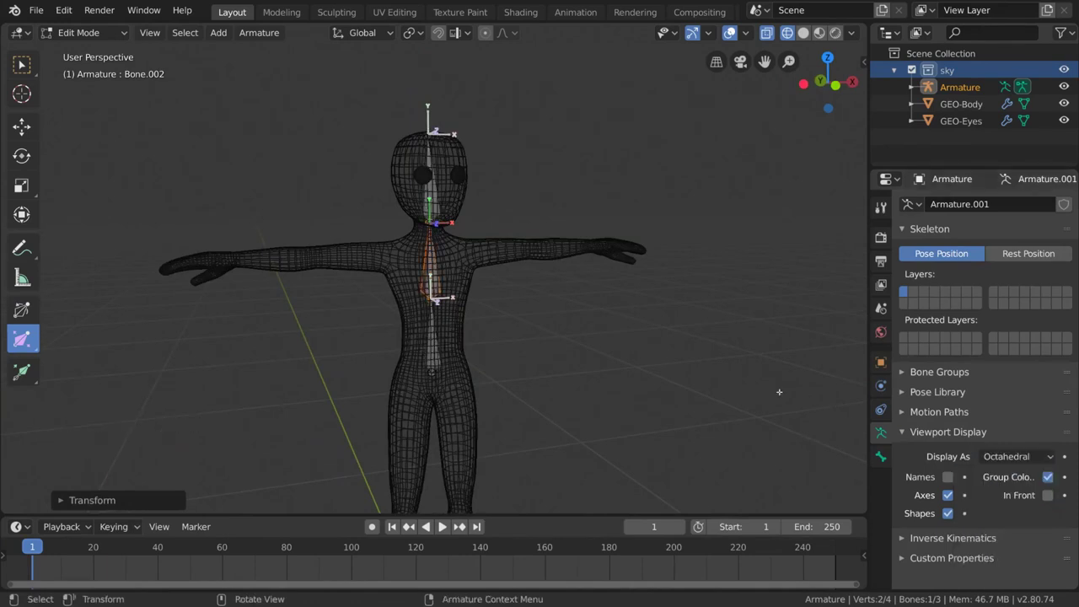
middle_click_drag(760, 396, 720, 393)
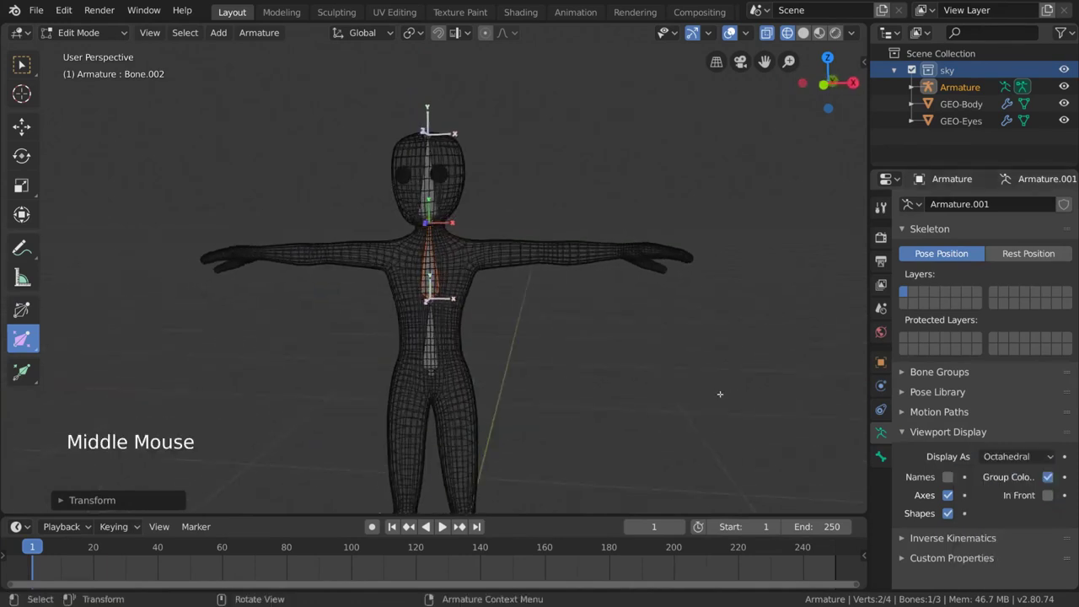
left_click(122, 34)
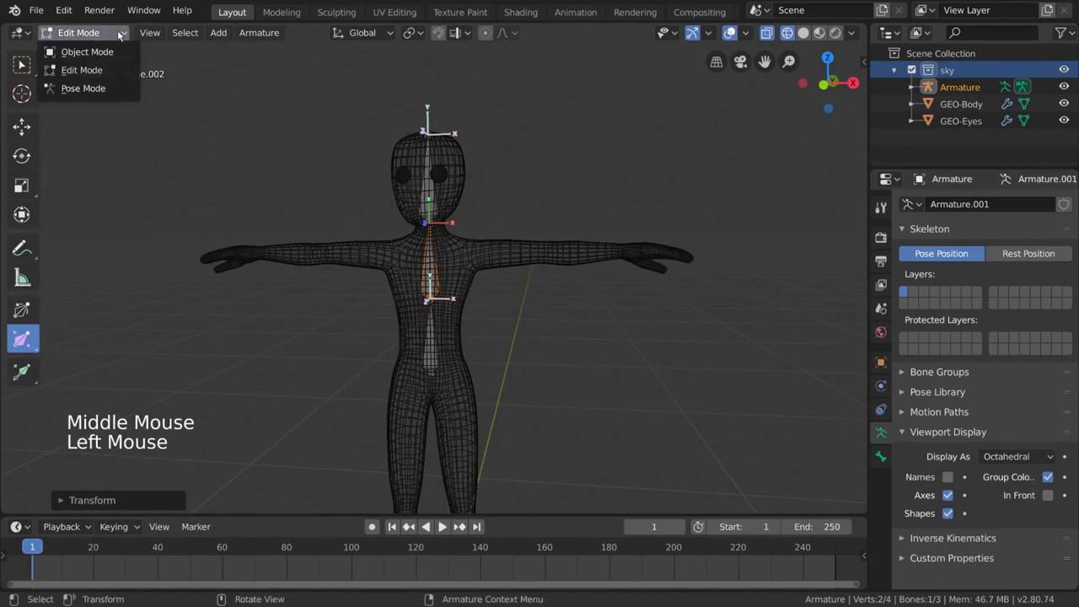
left_click(103, 91)
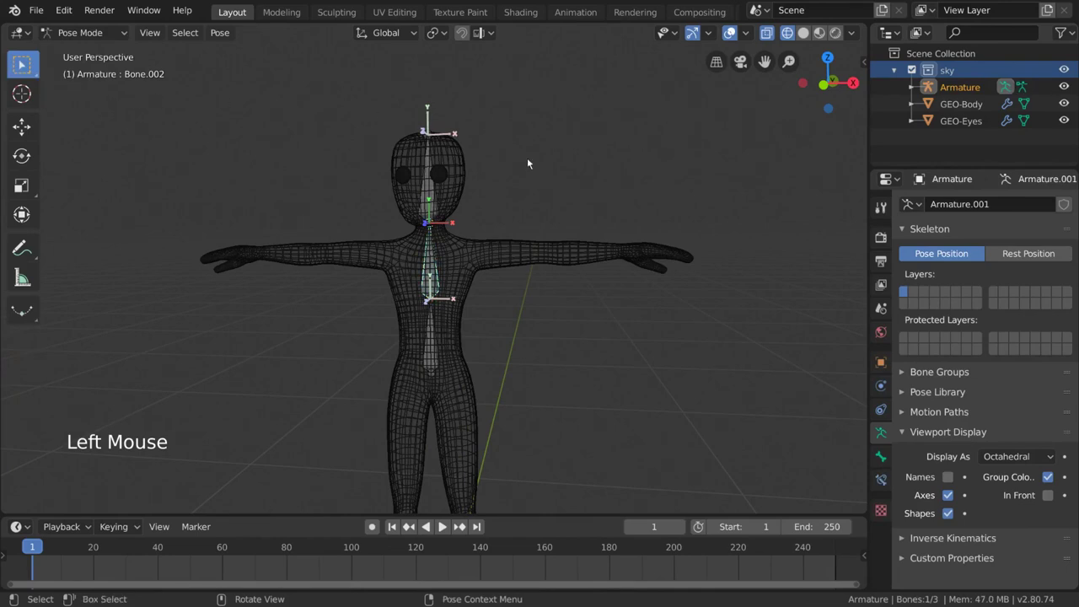
middle_click_drag(544, 199, 479, 210)
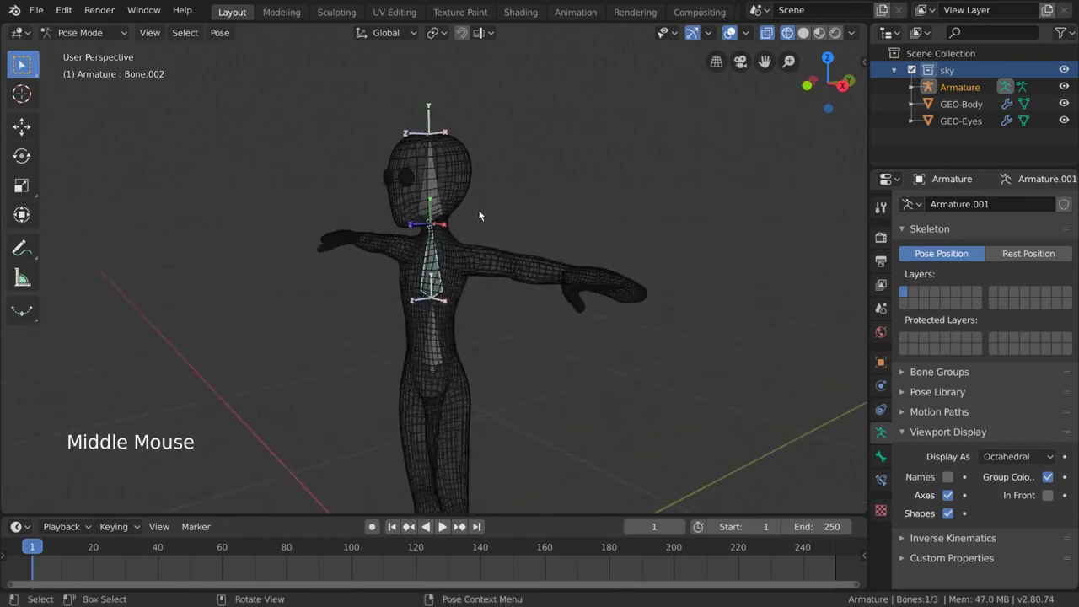
Select the head bone and hide the bone axes in the viewport
left_click(437, 209)
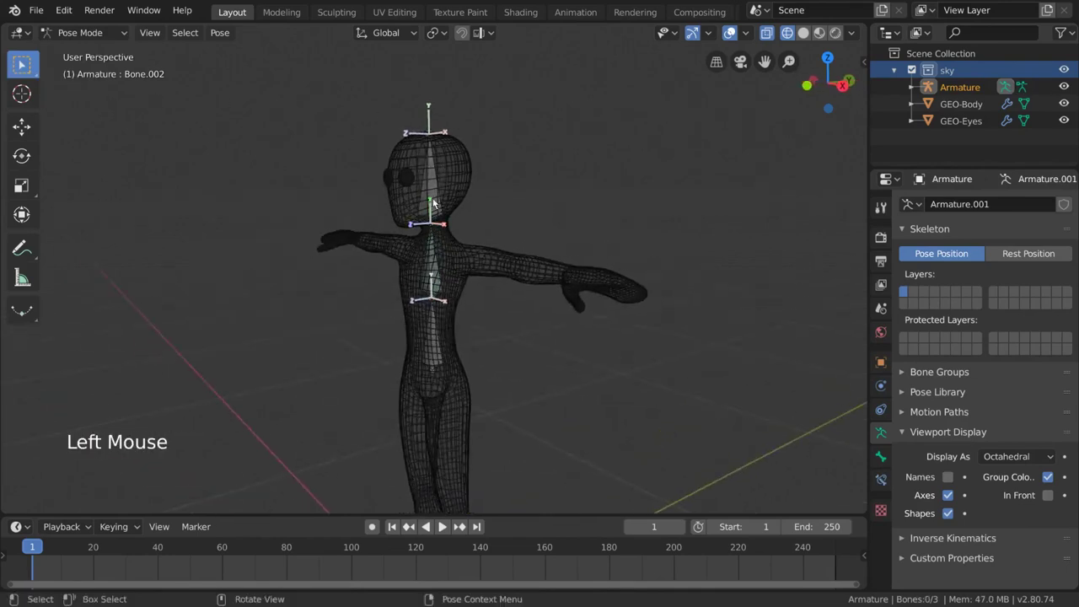
double_click(424, 210)
middle_click_drag(453, 196, 661, 226)
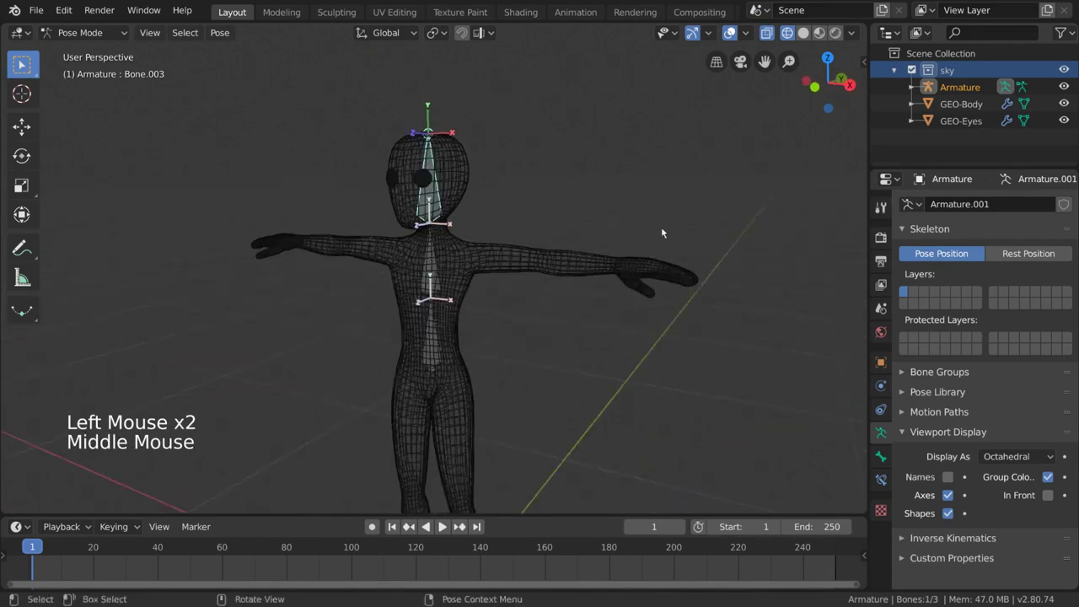
left_click(948, 496)
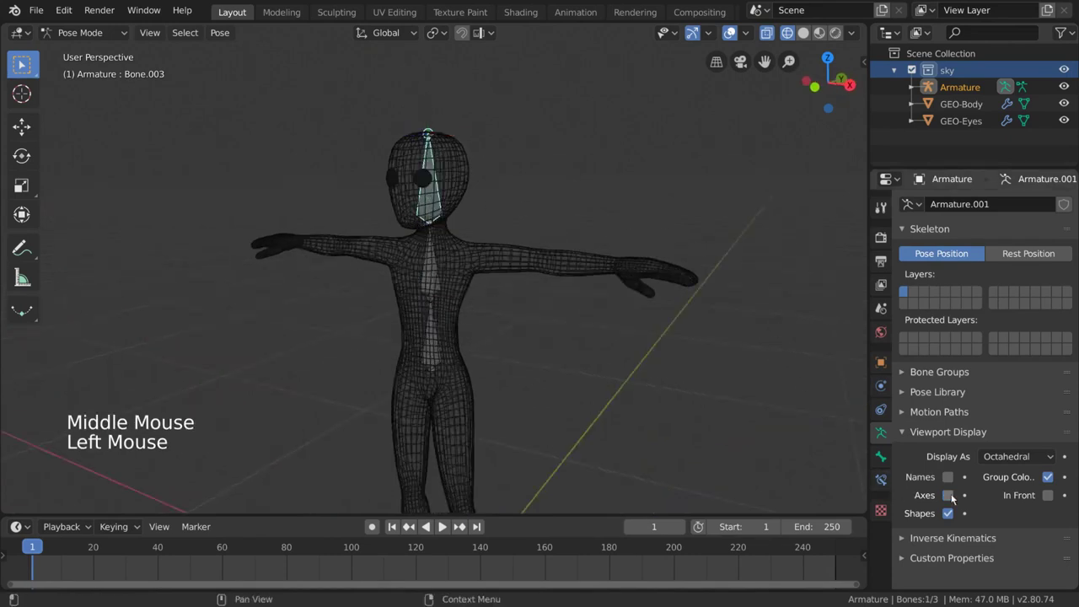
middle_click_drag(552, 373, 585, 332)
Test-rotate the head bone and upper spine bone Bone.002, then select the lowest bone, Bone
key("r")
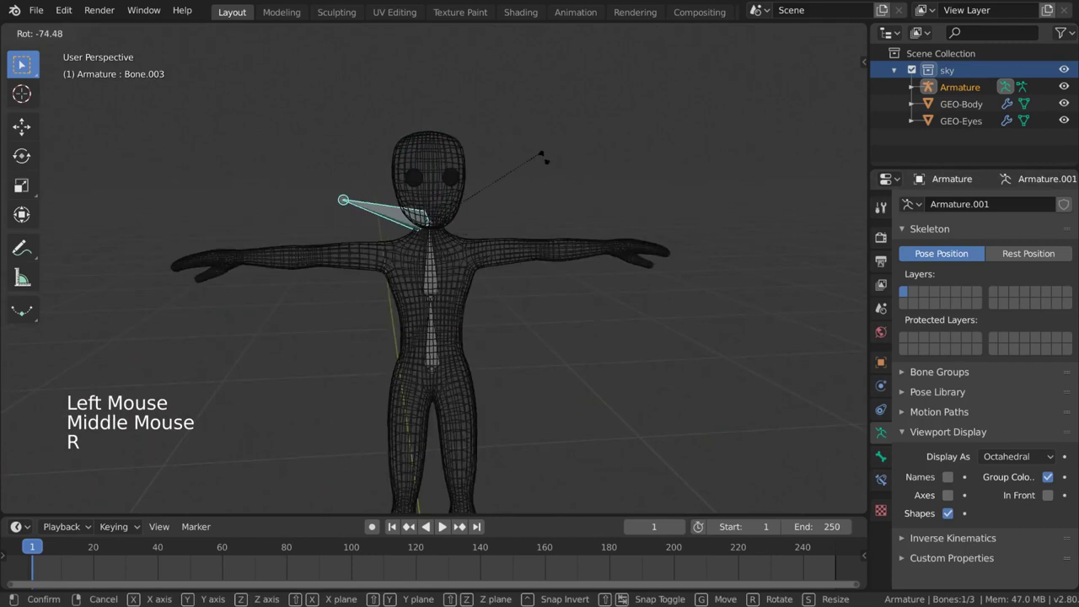
key("g")
left_click(427, 284)
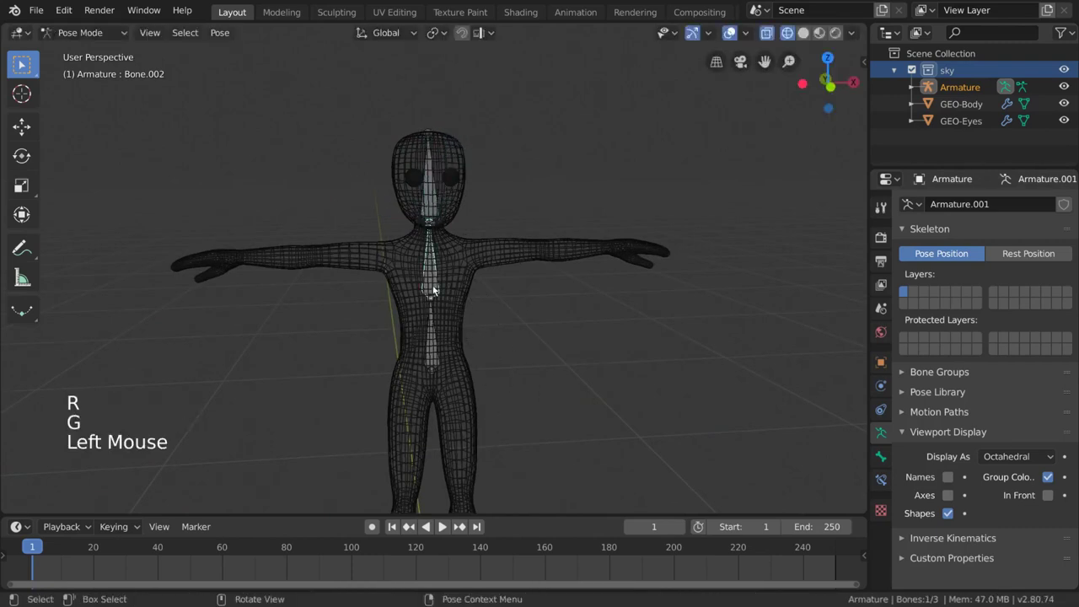
key("r")
left_click(502, 346)
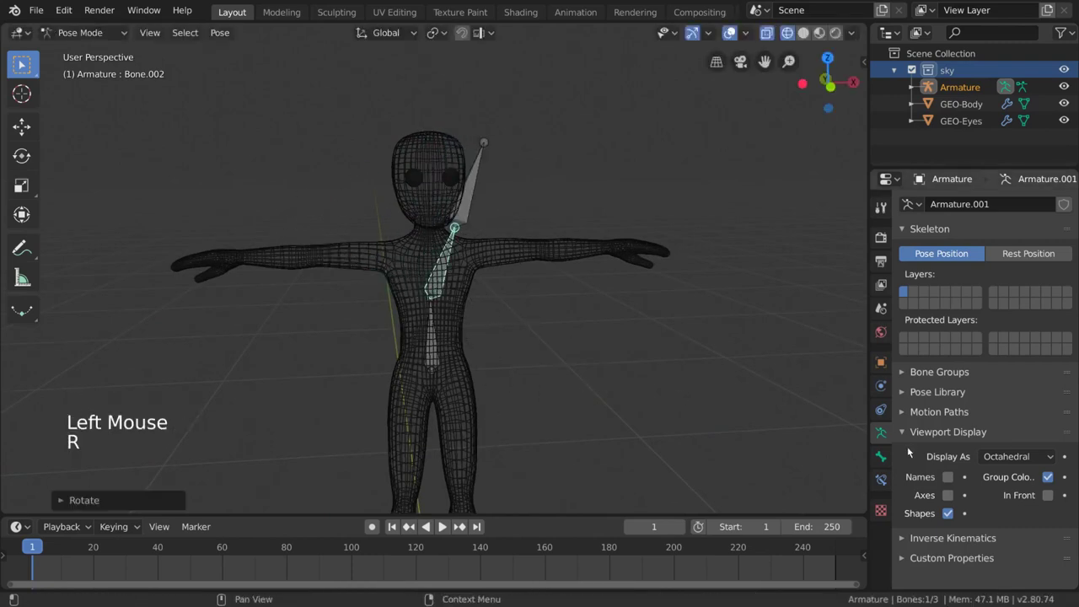
left_click(881, 457)
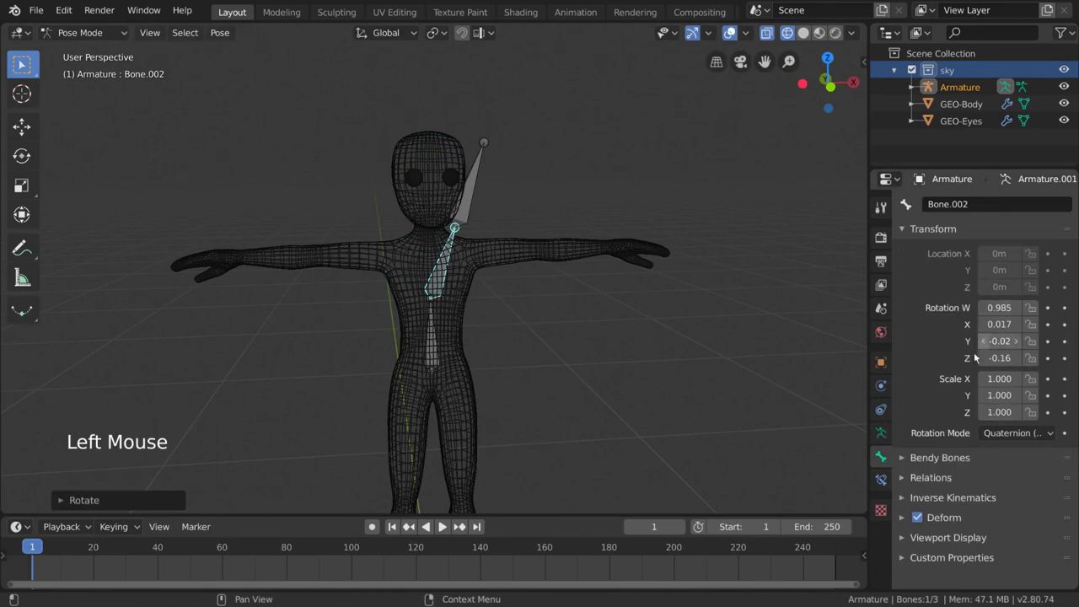
left_click(435, 345)
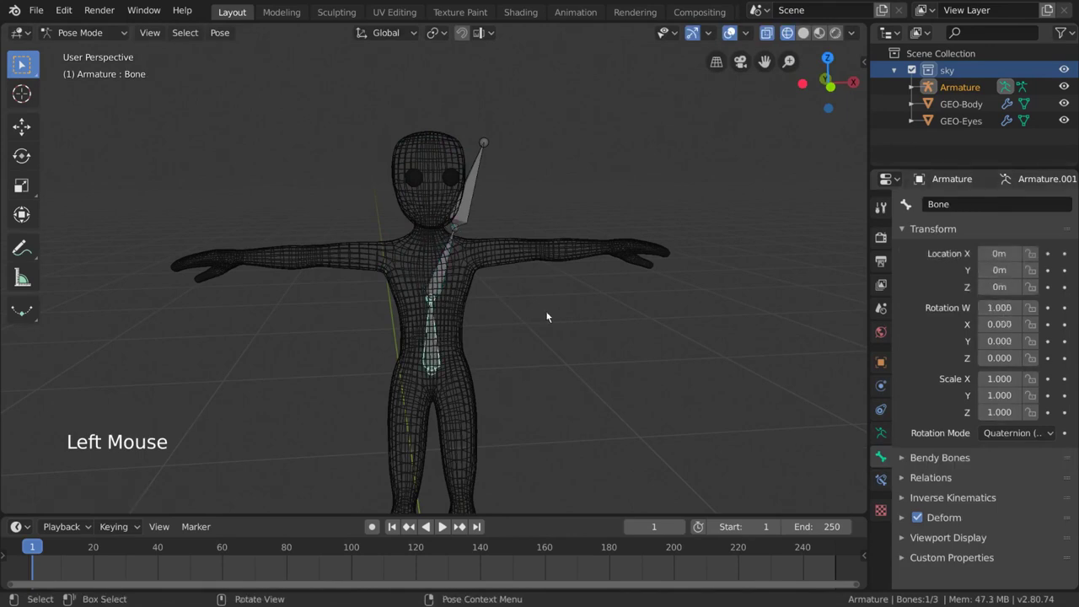
Rotate the lowest bone and insert a LocRotScale keyframe at frame 1
key("r")
left_click(515, 339)
right_click(615, 342)
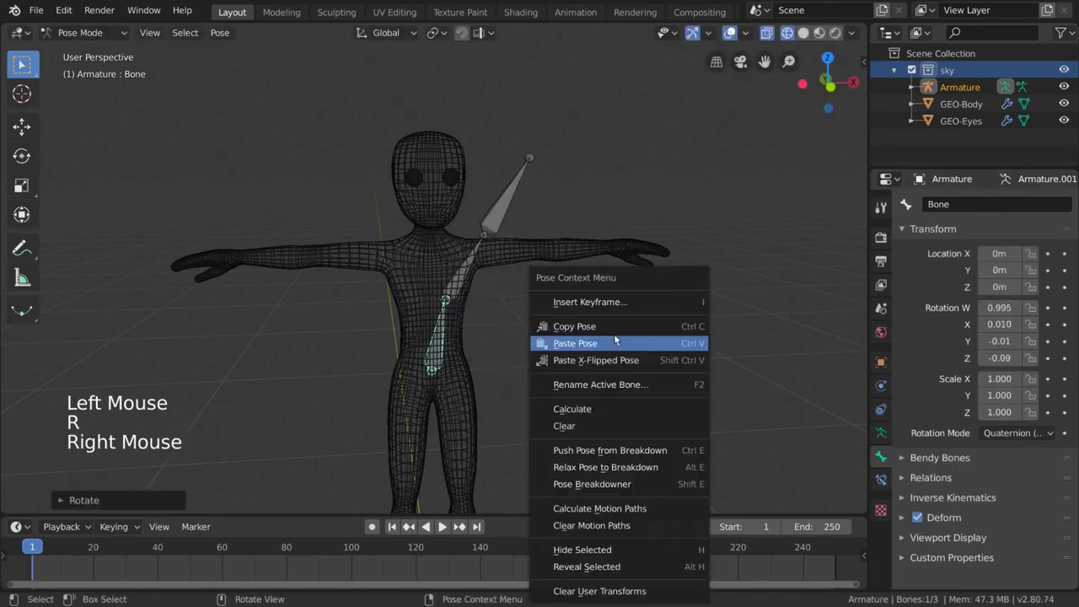
left_click(623, 304)
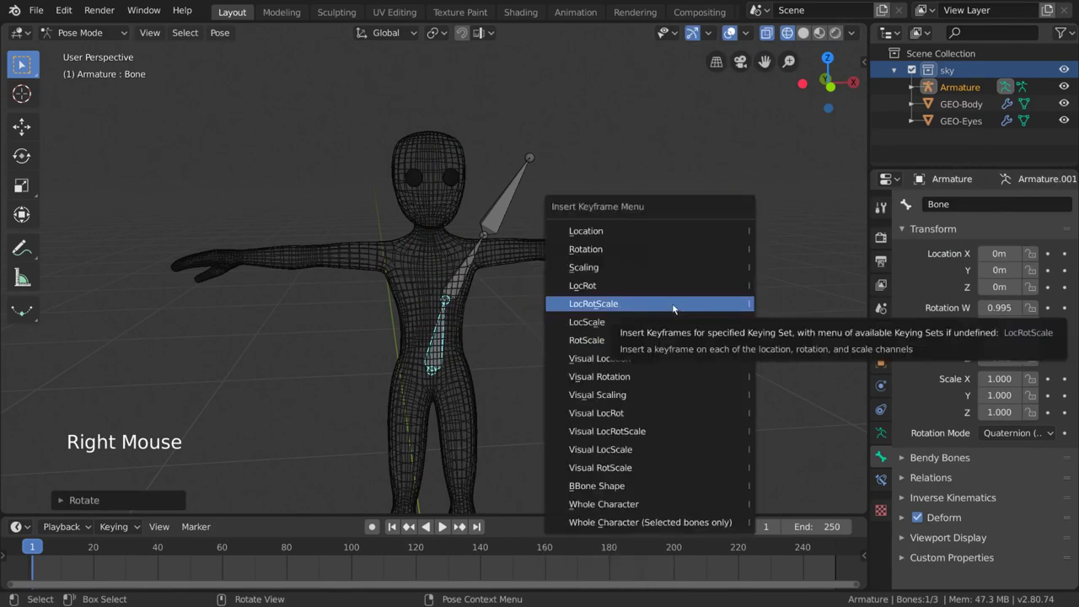
left_click(672, 309)
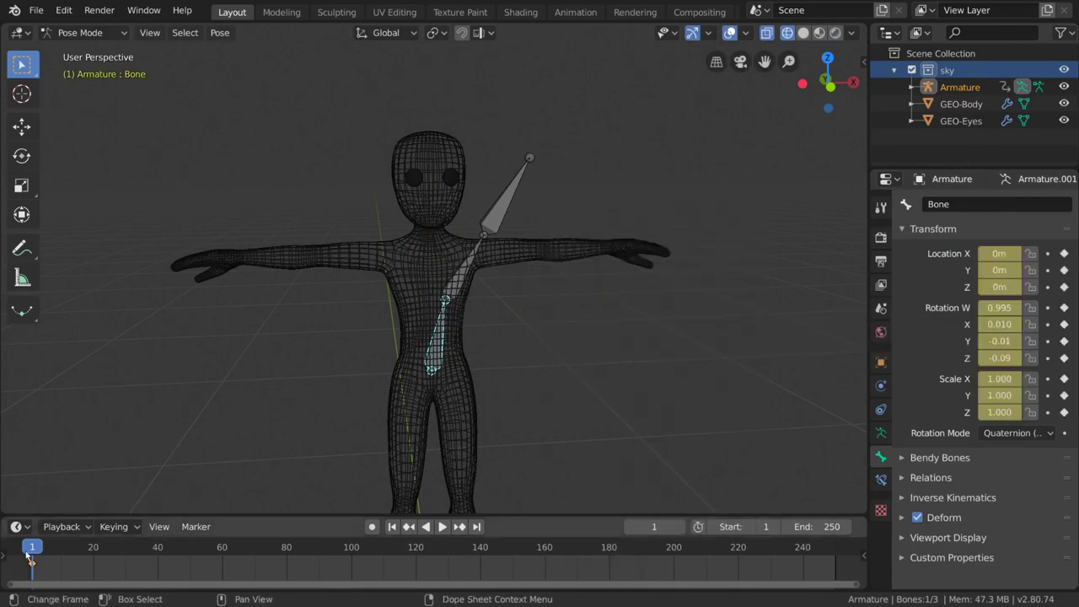
At frame 25, reset the bone's rotation and insert another LocRotScale keyframe
left_click_drag(40, 552, 109, 552)
key("alt+r")
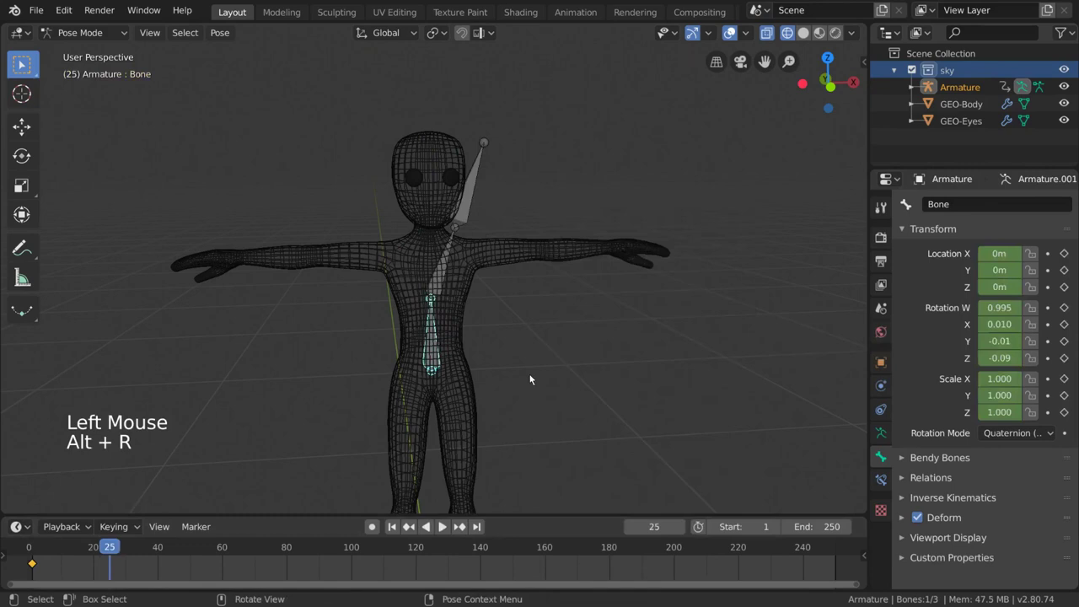
right_click(561, 335)
left_click(580, 301)
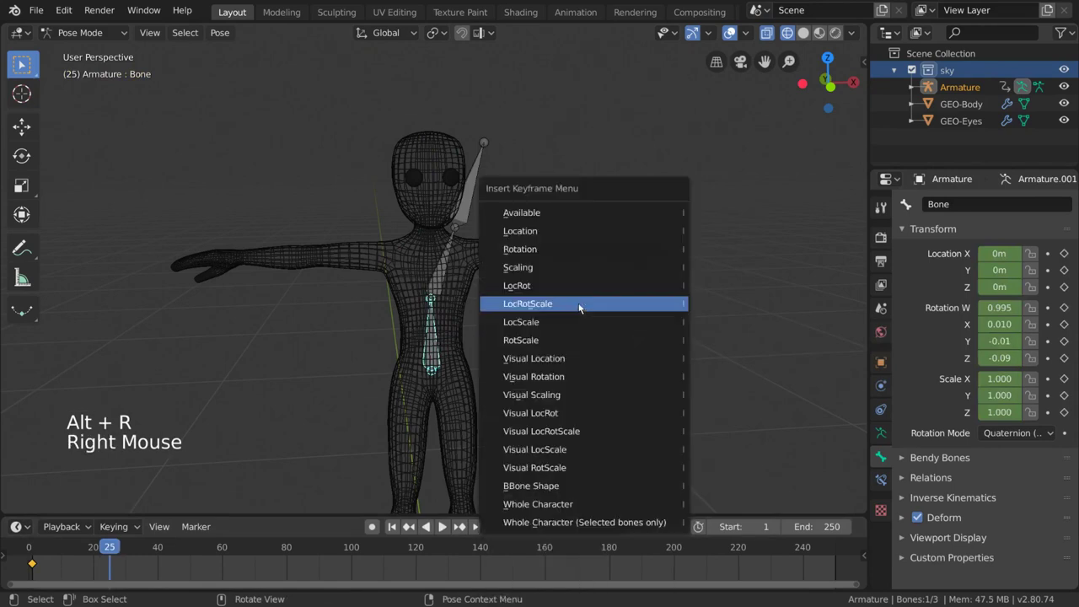
left_click(574, 304)
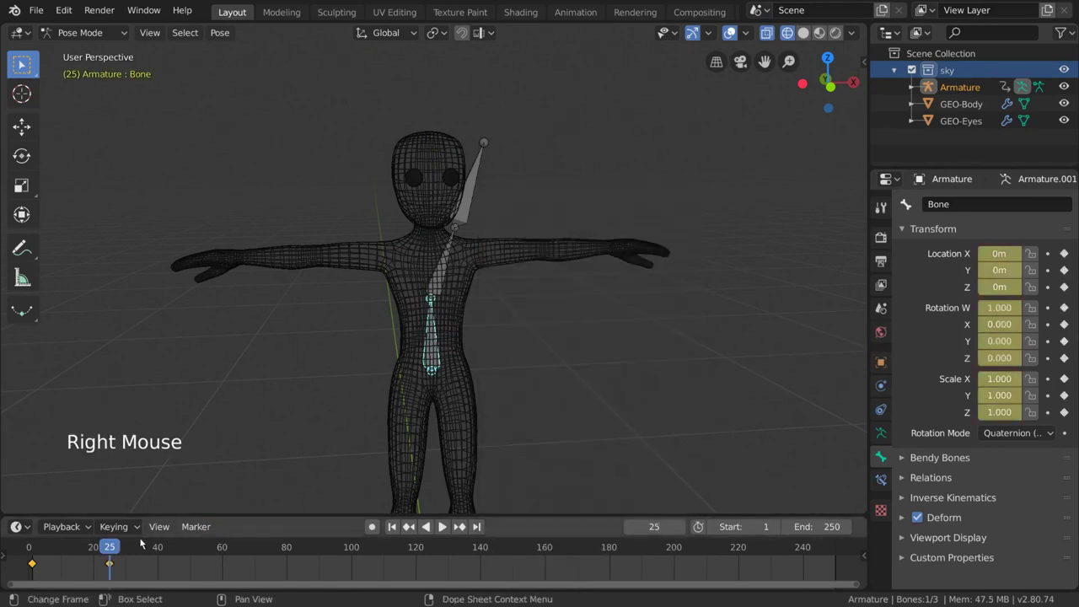
Play the test animation from the start, then delete both test keyframes
left_click_drag(101, 553, 25, 553)
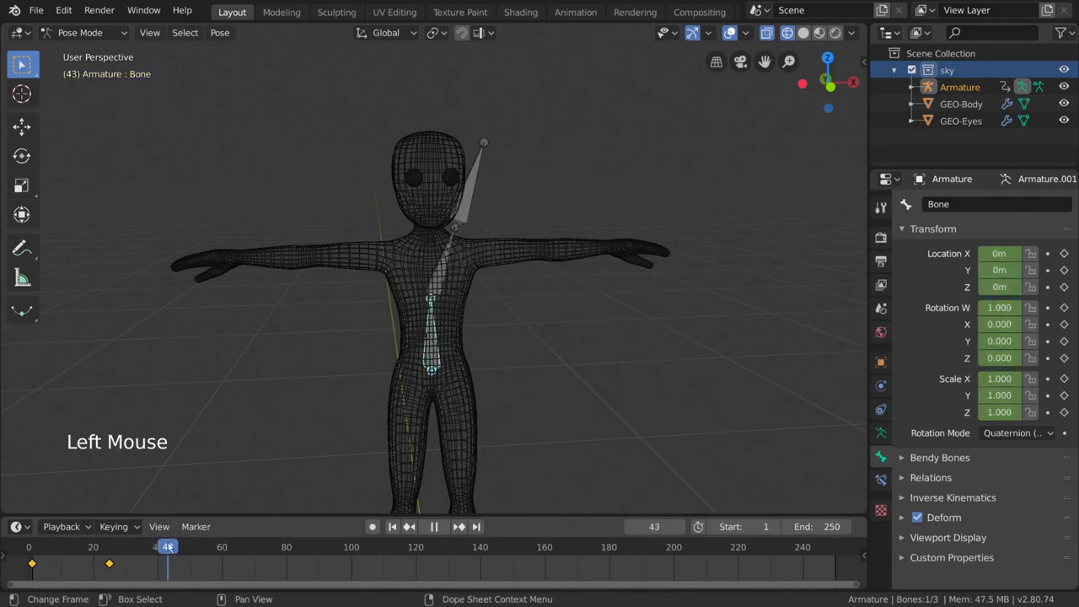
key("Escape")
key("x")
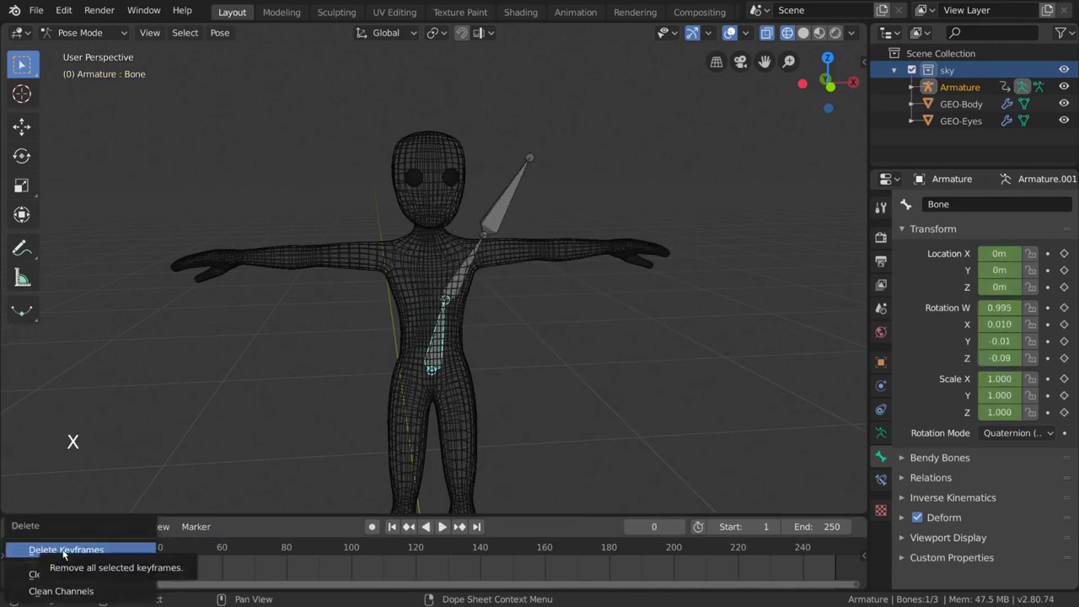
left_click(57, 558)
Clear rotation and location on all bones and return the armature to Object Mode
key("alt+r")
key("a")
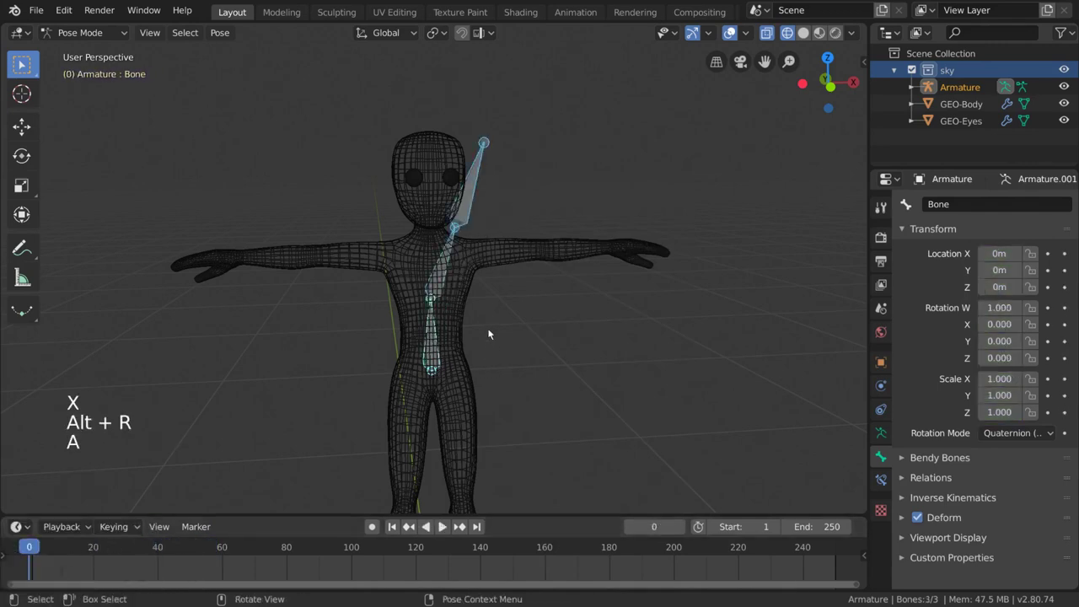
key("alt+r")
key("alt+g")
key("ctrl+Tab")
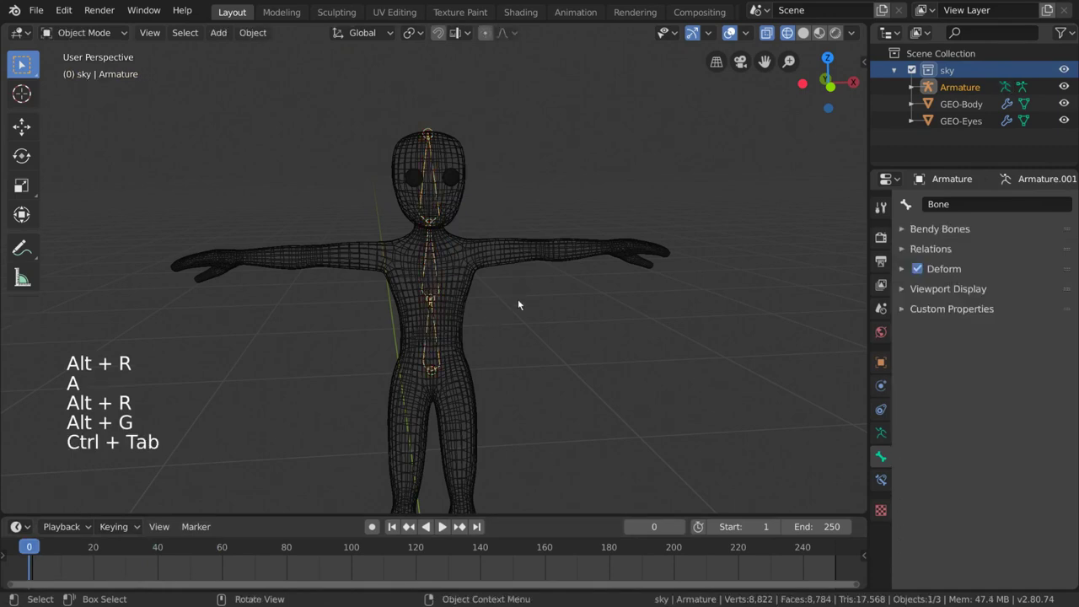
Select GEO-Body, add the armature as the active object, and bring up the Parent options
left_click(524, 258)
left_click(434, 270, "shift")
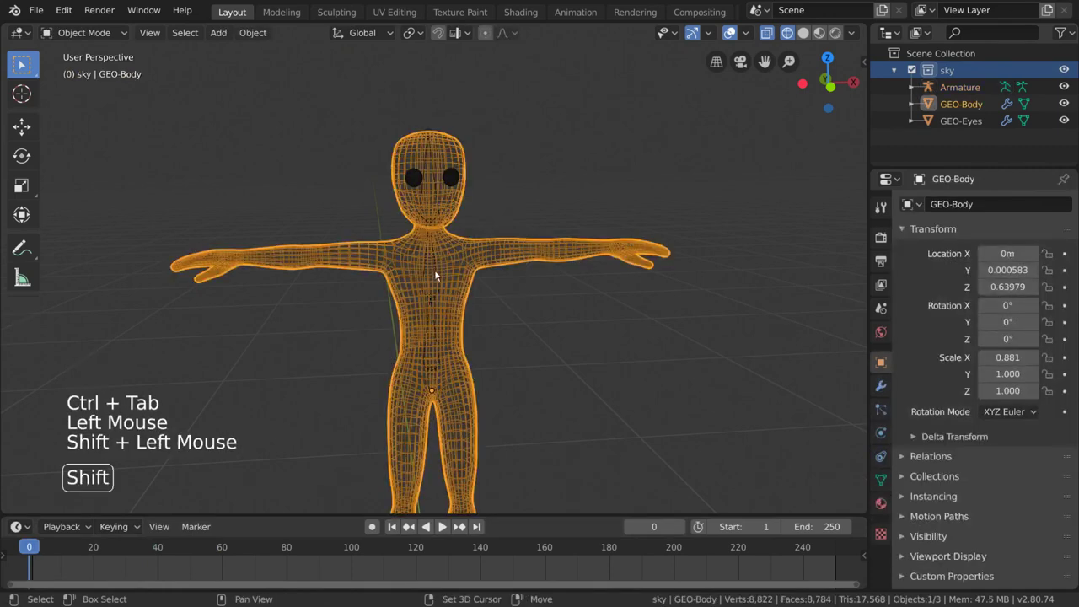
middle_click_drag(494, 305, 508, 304)
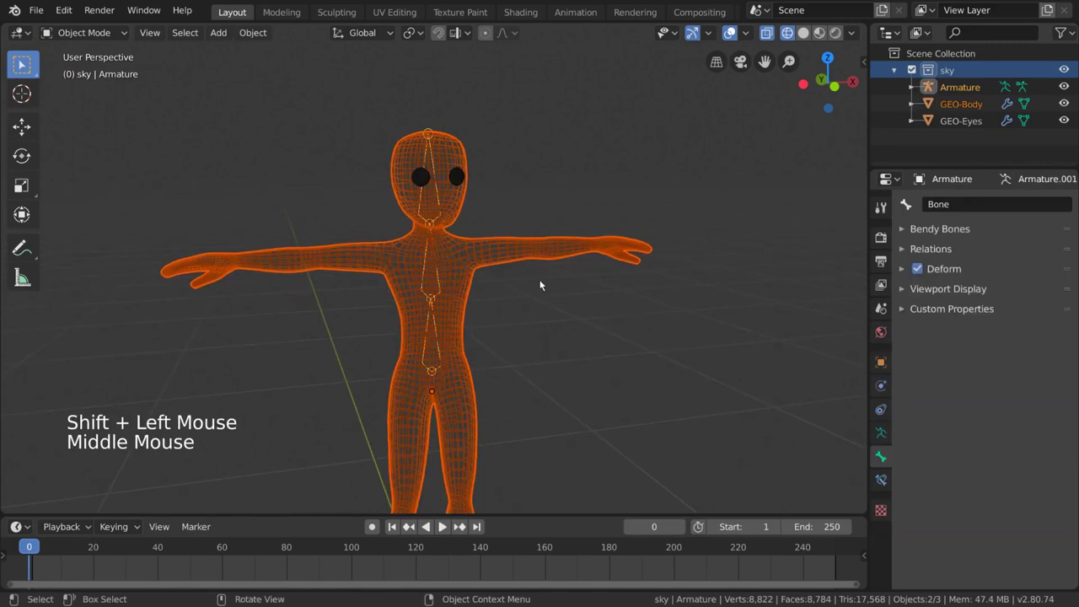
right_click(614, 252)
mouse_move(628, 257)
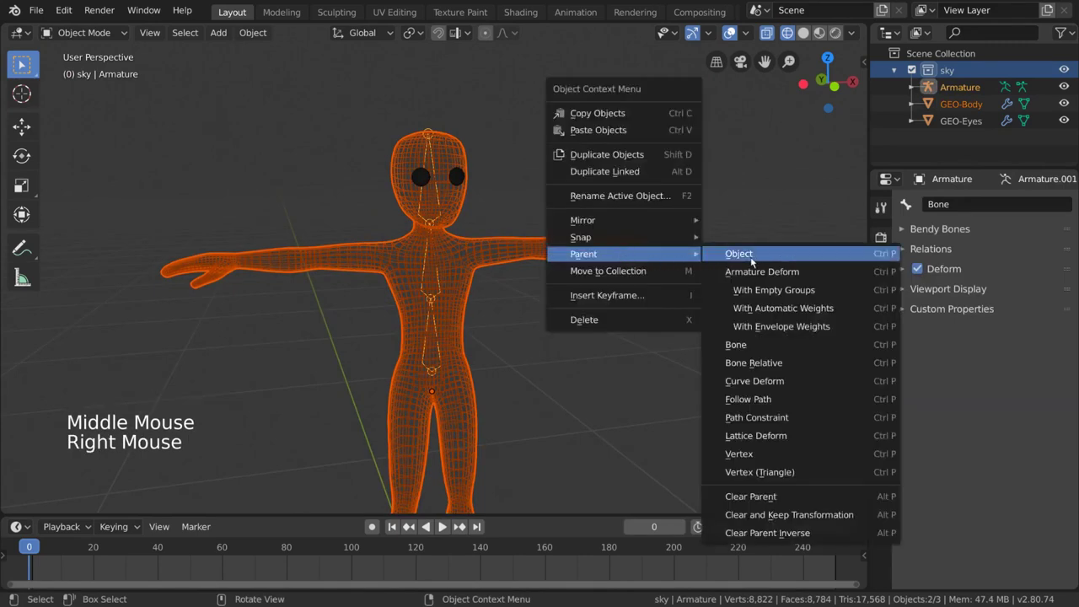